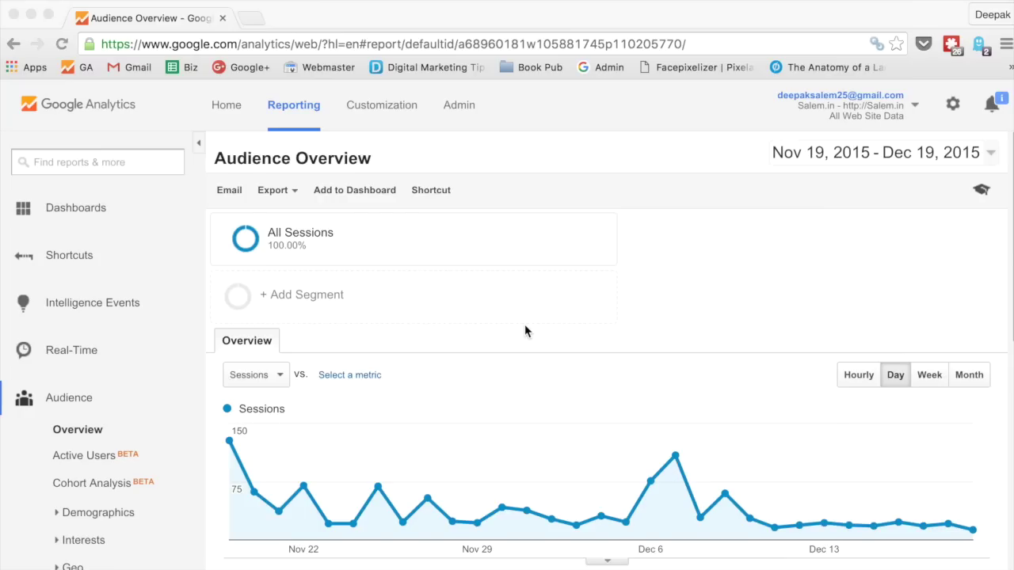
# Examine the Audience Overview report's date range and daily sessions chart, including the December 7 peak
pyautogui.scroll(-3, 524, 331)
pyautogui.scroll(-5, 524, 331)
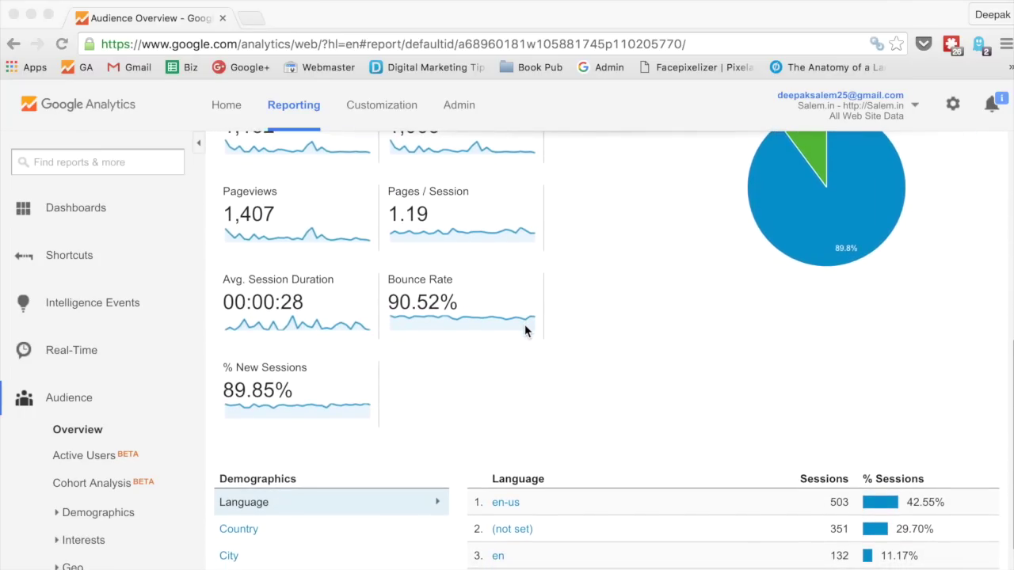
pyautogui.scroll(6, 524, 331)
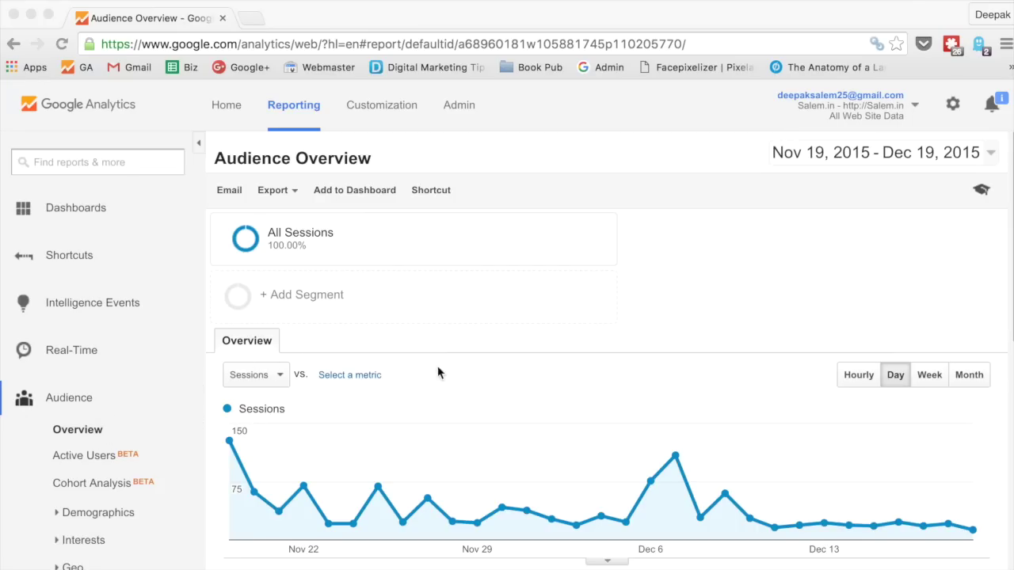
pyautogui.scroll(-2, 539, 339)
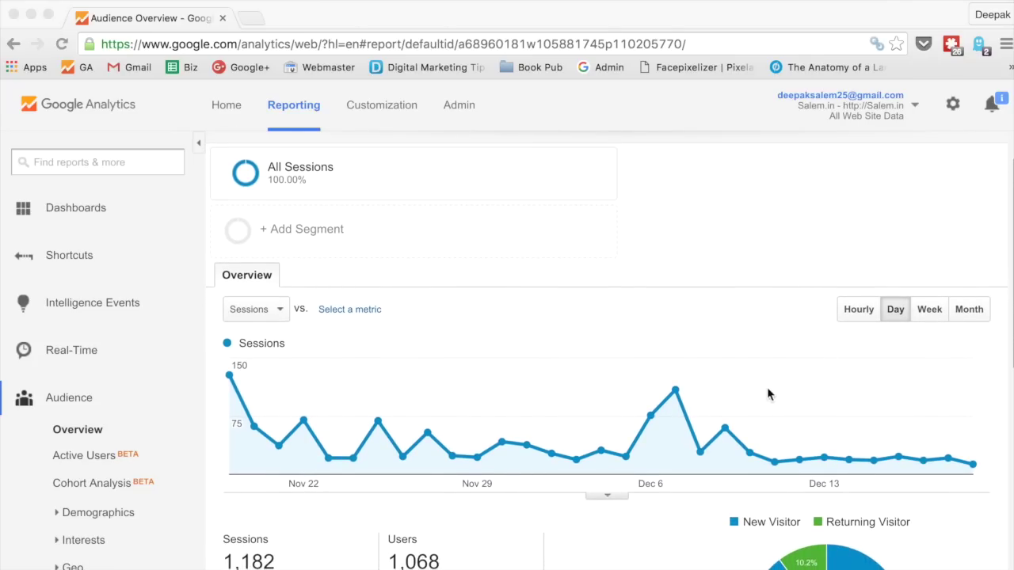
pyautogui.moveTo(685, 396)
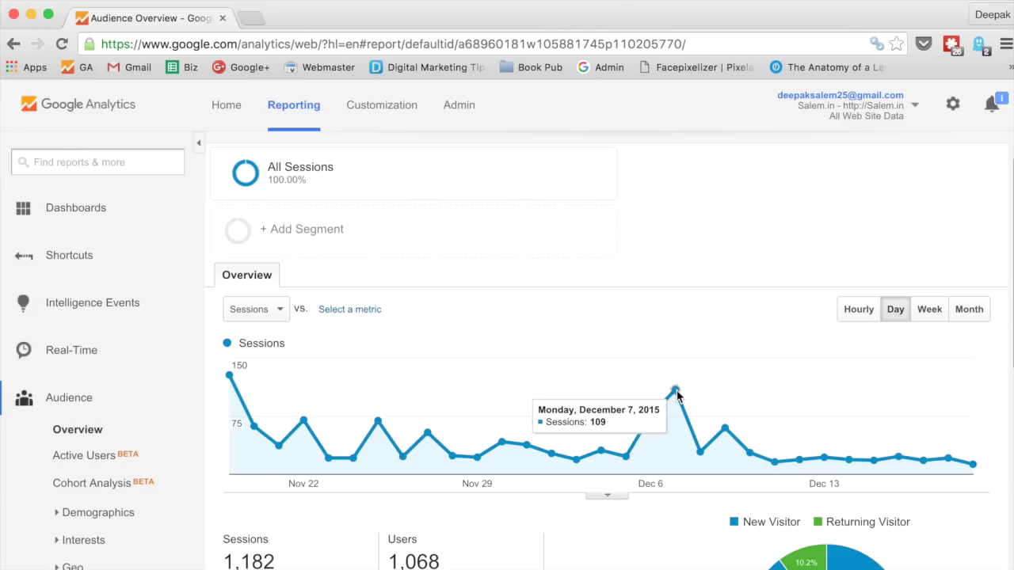
pyautogui.scroll(-3, 677, 392)
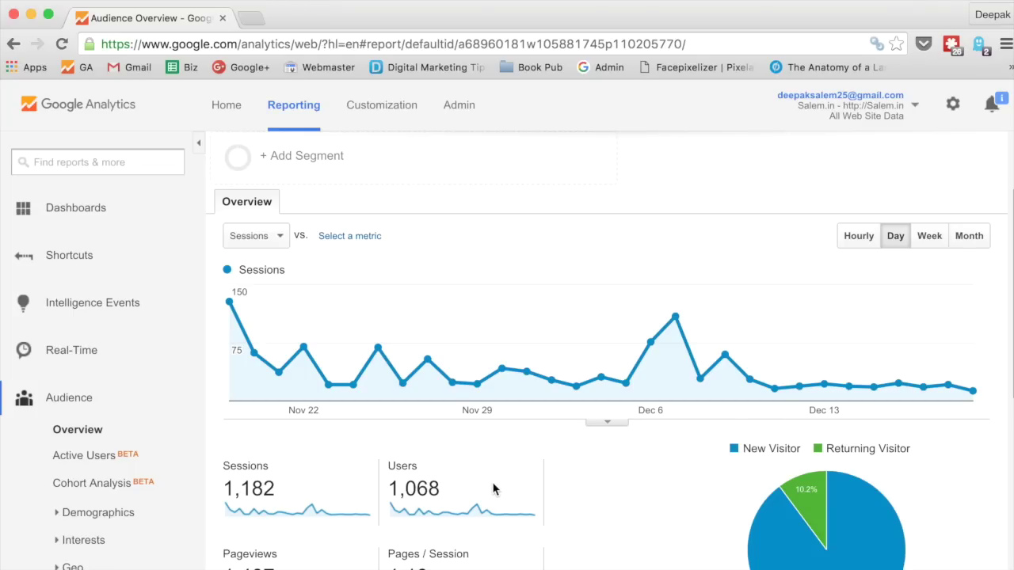
pyautogui.scroll(5, 493, 489)
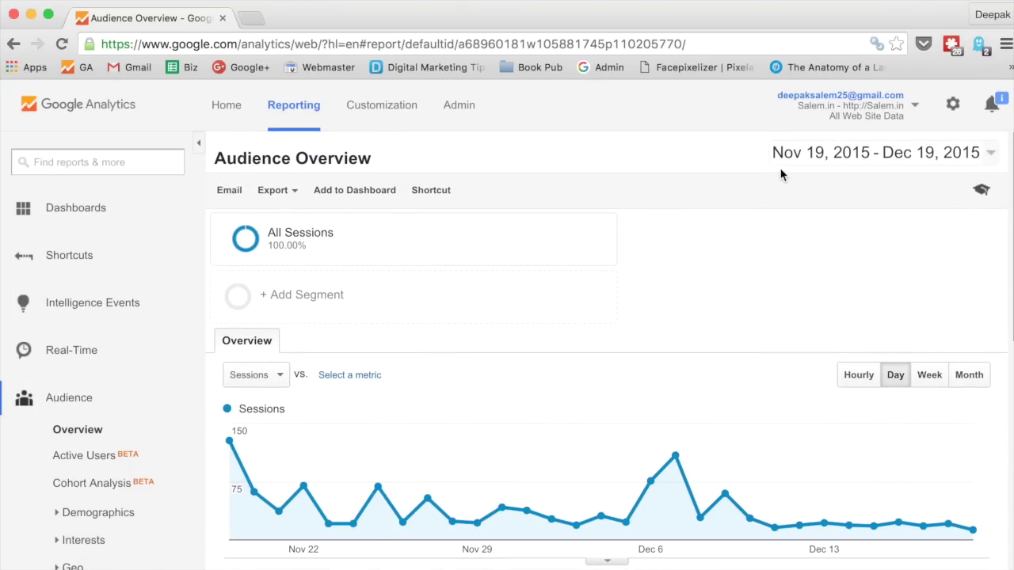
pyautogui.scroll(-6, 543, 326)
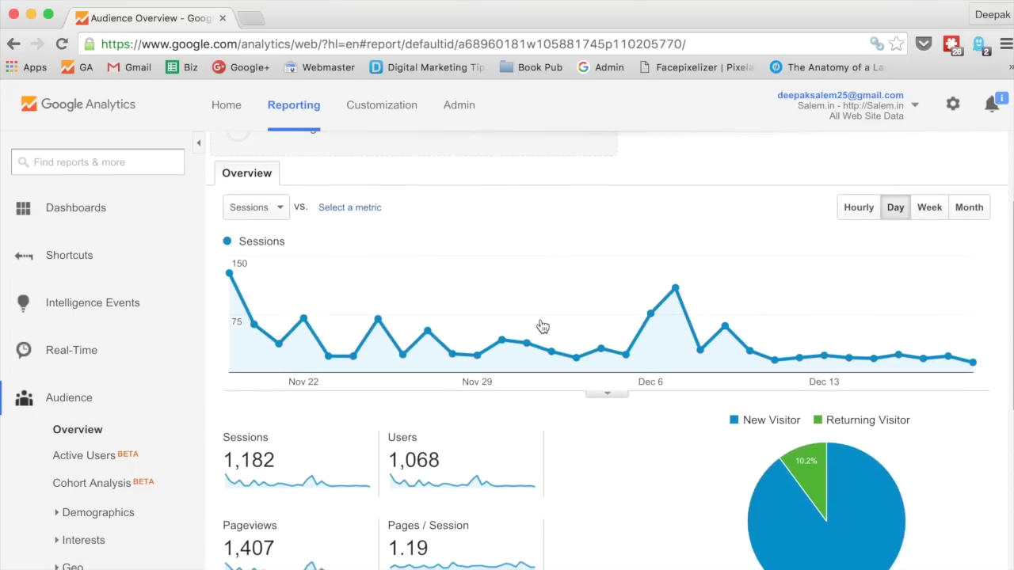
# Examine the Sessions, Users, Pageviews and Pages / Session figures below the chart, highlighting the first three in turn
pyautogui.moveTo(293, 462); pyautogui.dragTo(224, 461)
pyautogui.click(301, 463)
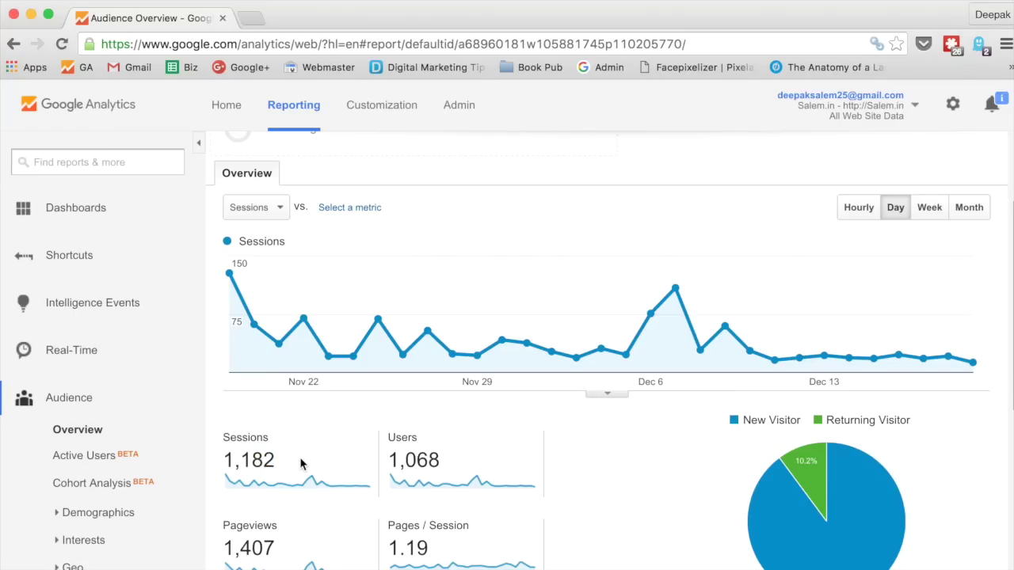
pyautogui.moveTo(388, 459); pyautogui.dragTo(440, 461)
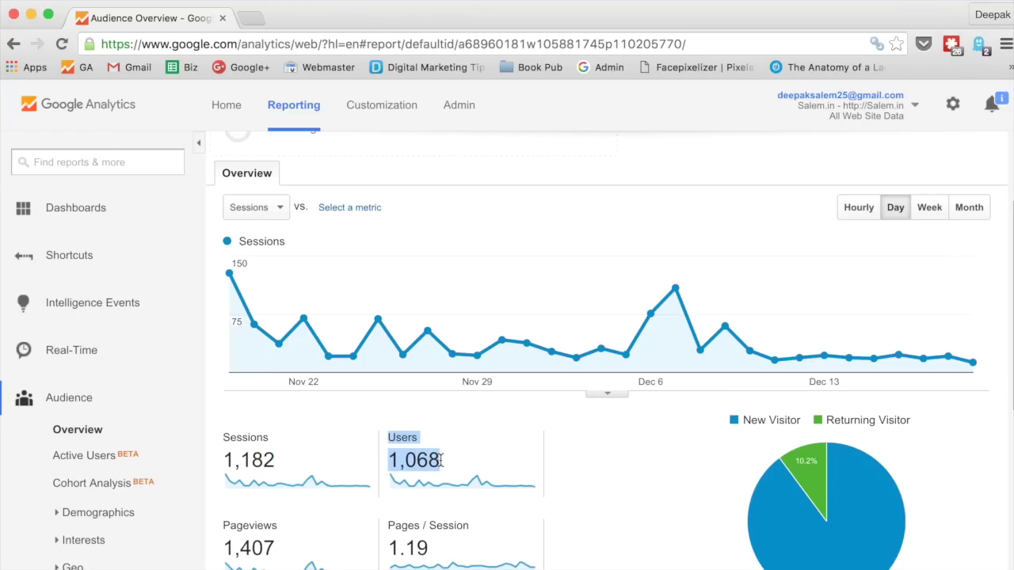
pyautogui.click(466, 464)
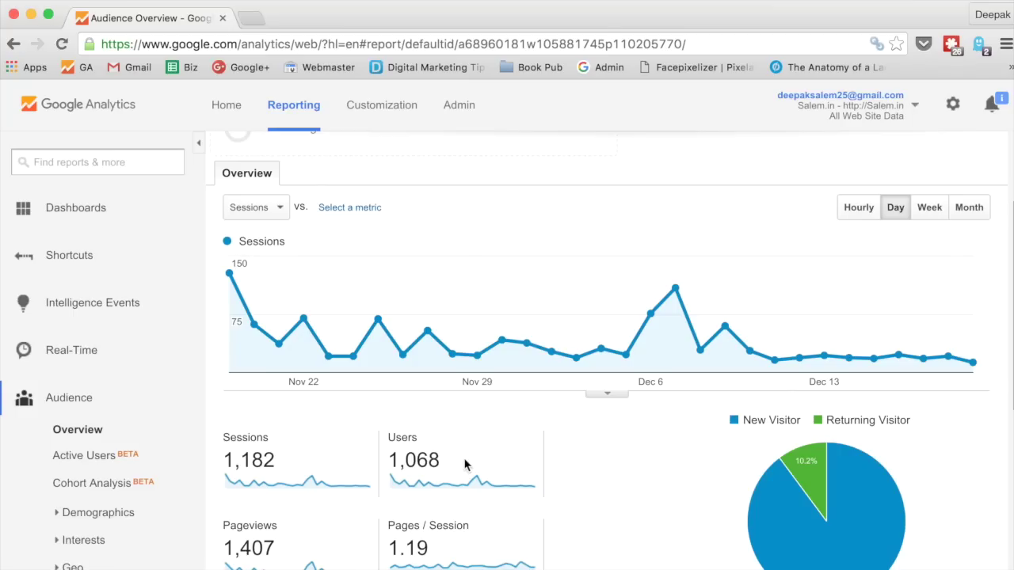
pyautogui.scroll(1, 466, 465)
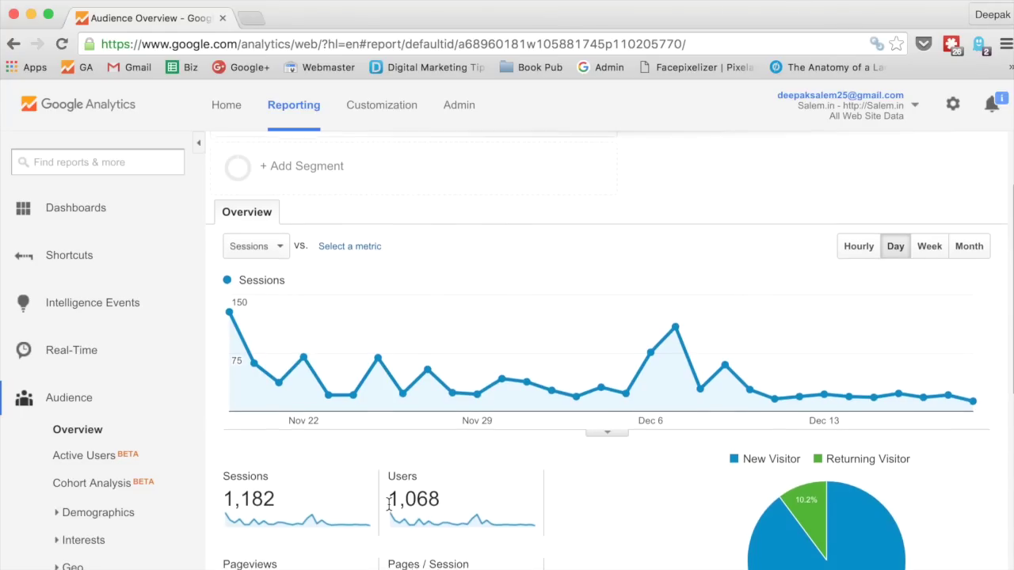
pyautogui.scroll(-2, 388, 503)
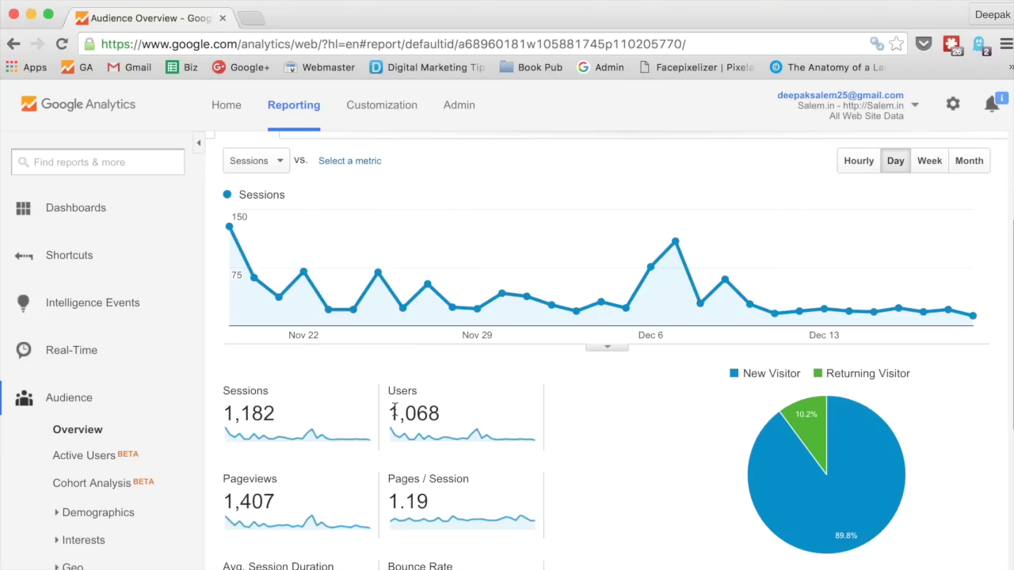
pyautogui.scroll(-1, 394, 412)
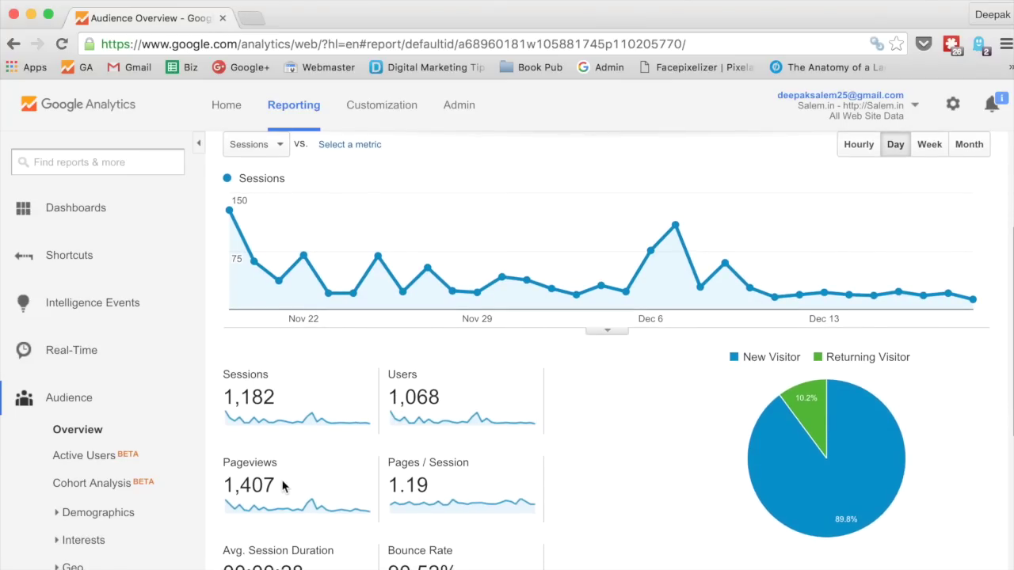
pyautogui.moveTo(283, 487); pyautogui.dragTo(218, 482)
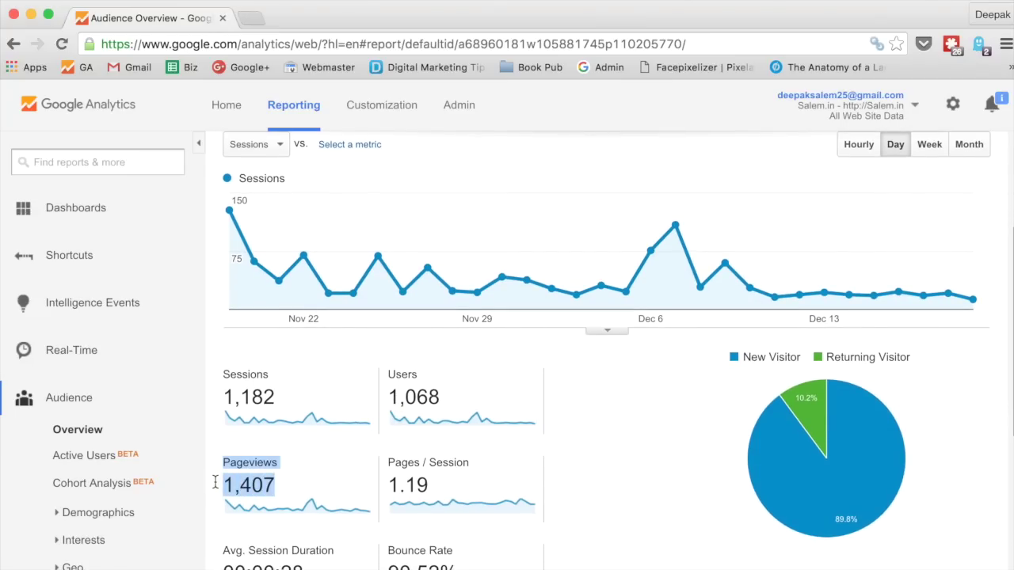
pyautogui.click(569, 490)
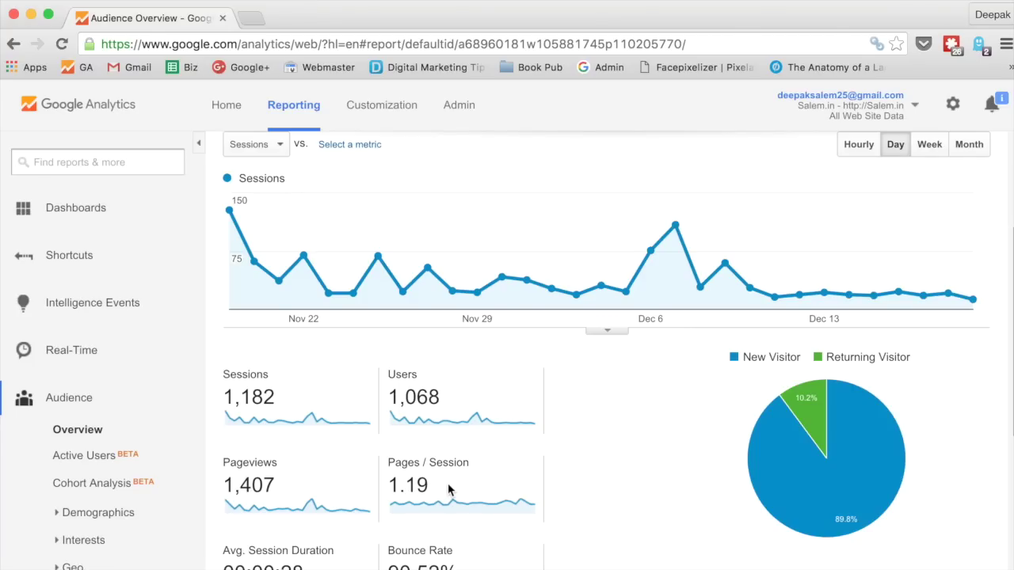
# Calculate 1182*1.19 in Spotlight to check pageviews against sessions and pages per session, and dismiss the calculation
pyautogui.press('super+space')
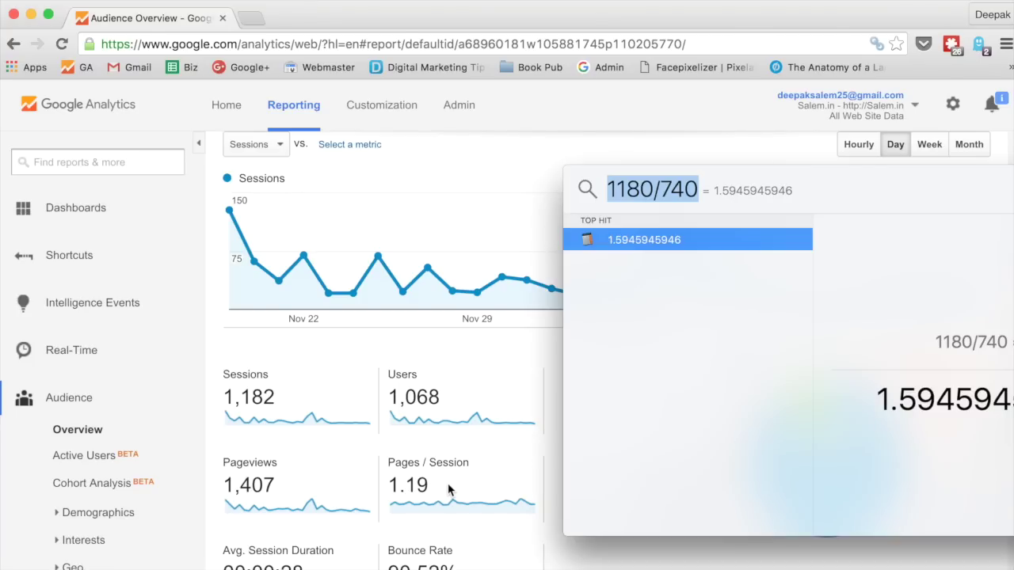
pyautogui.write('1182')
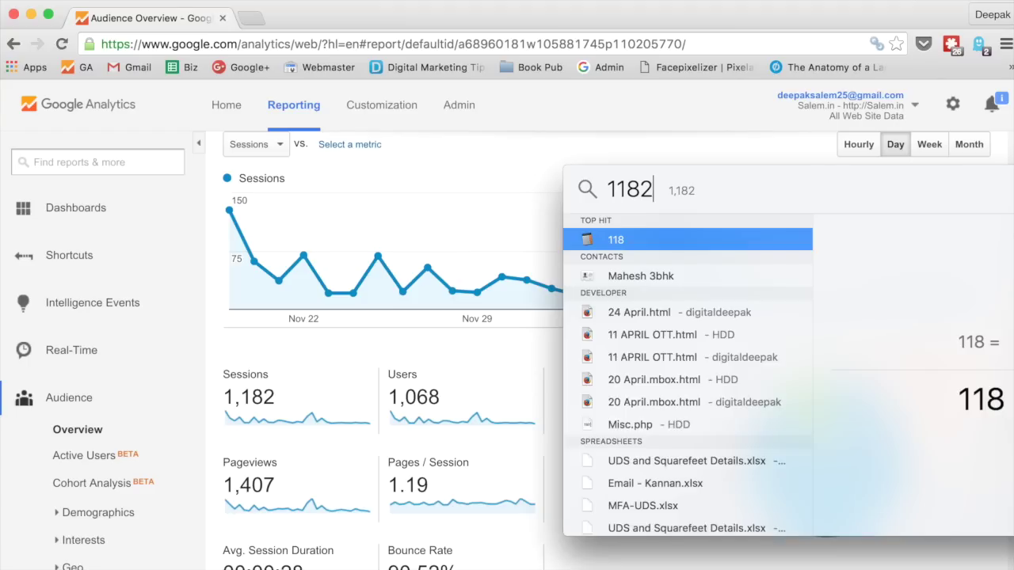
pyautogui.write('*1.19')
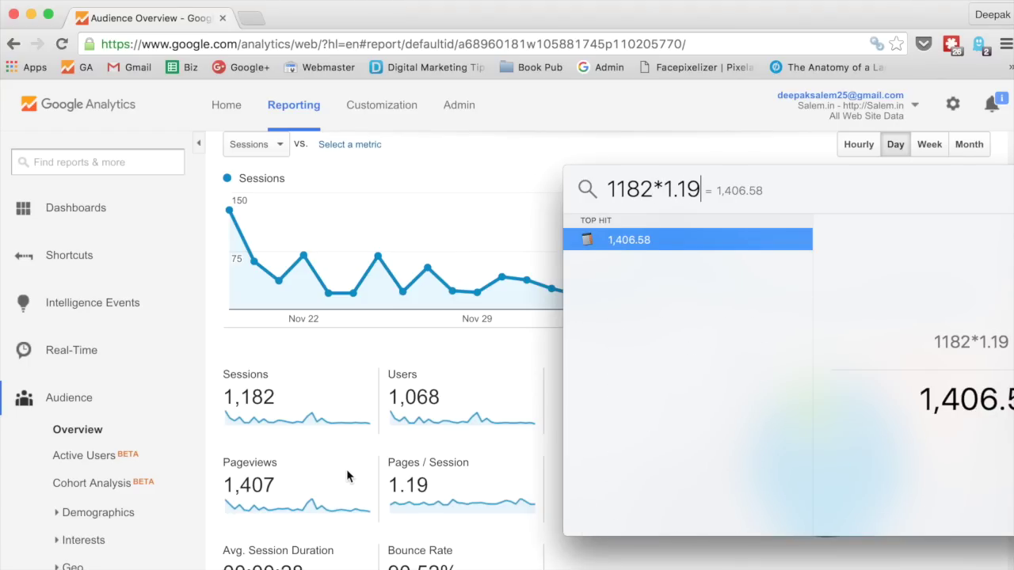
pyautogui.press('Escape')
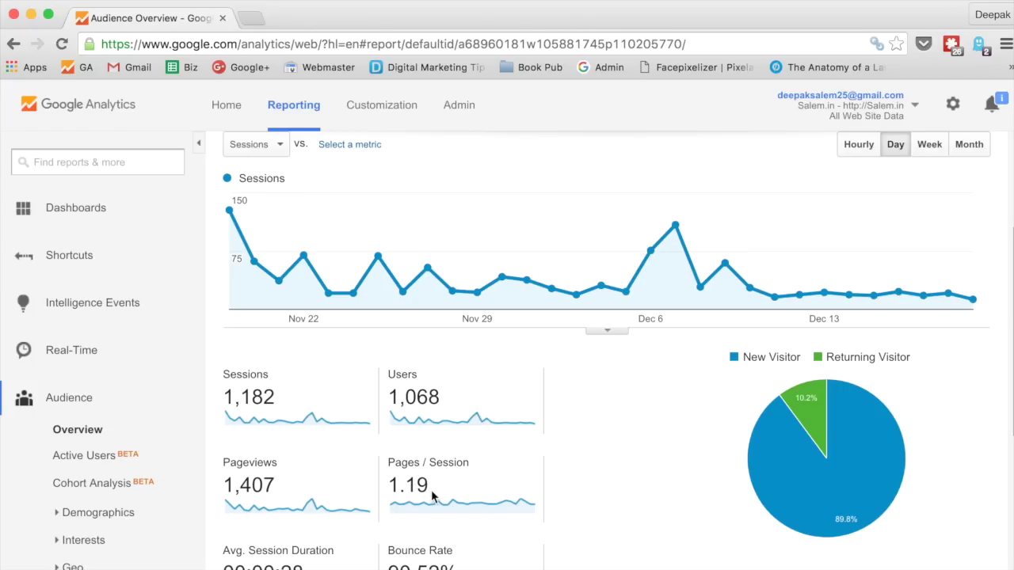
# Examine the session duration, bounce rate and new sessions figures, the new versus returning visitor chart, and the language table
pyautogui.scroll(-2, 629, 459)
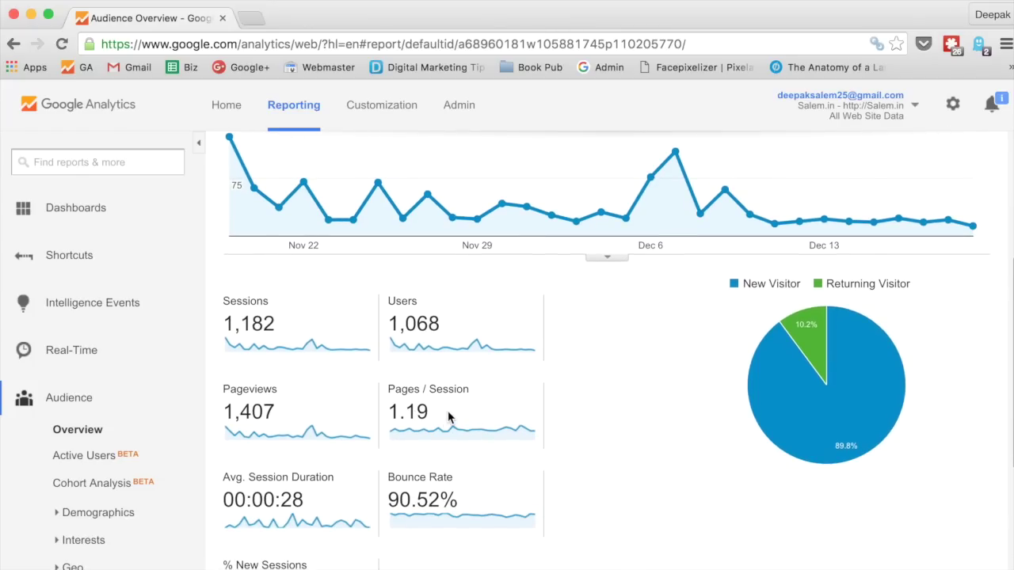
pyautogui.scroll(-2, 632, 428)
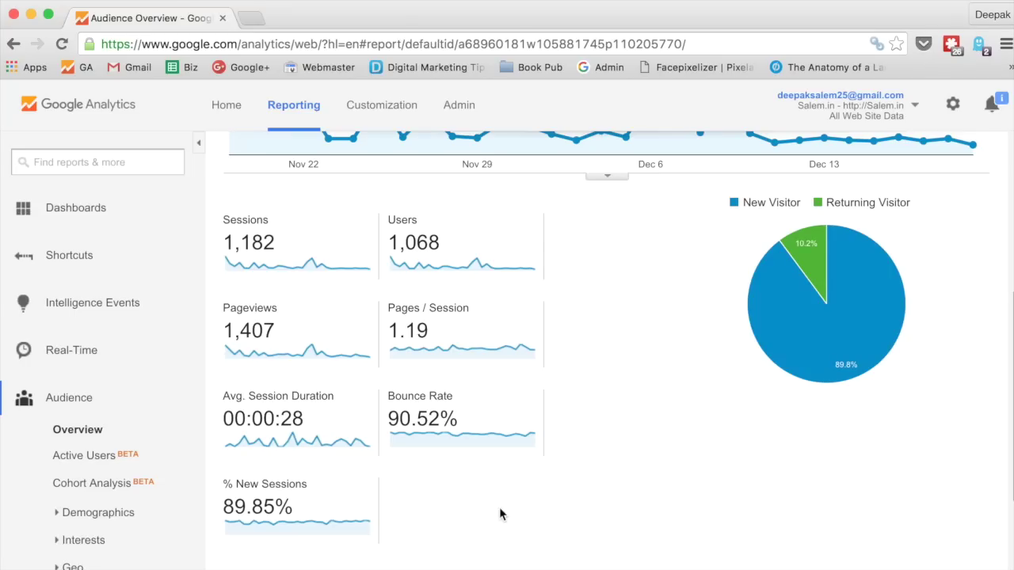
pyautogui.scroll(5, 499, 511)
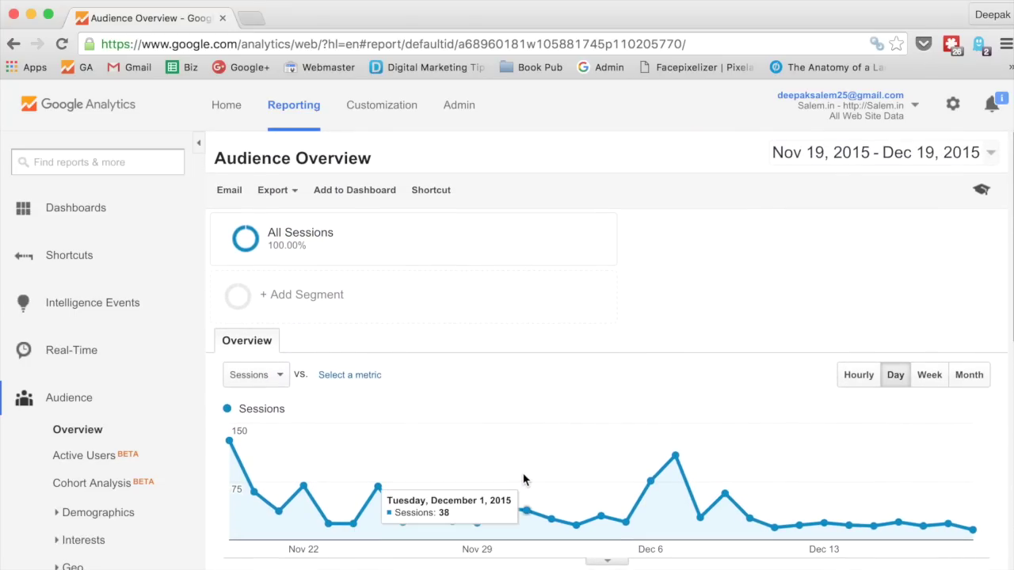
pyautogui.scroll(-5, 521, 480)
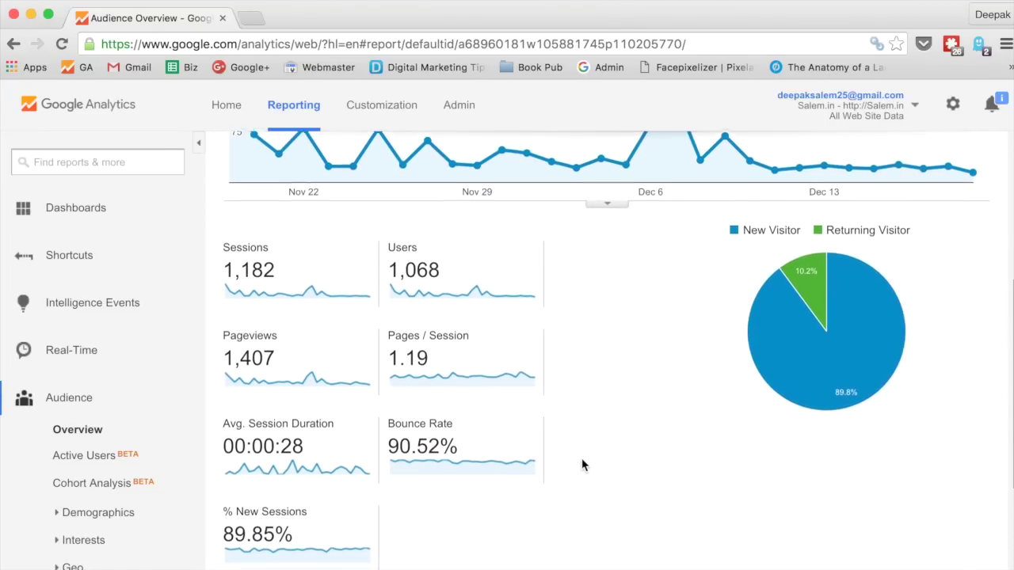
pyautogui.scroll(-1, 581, 464)
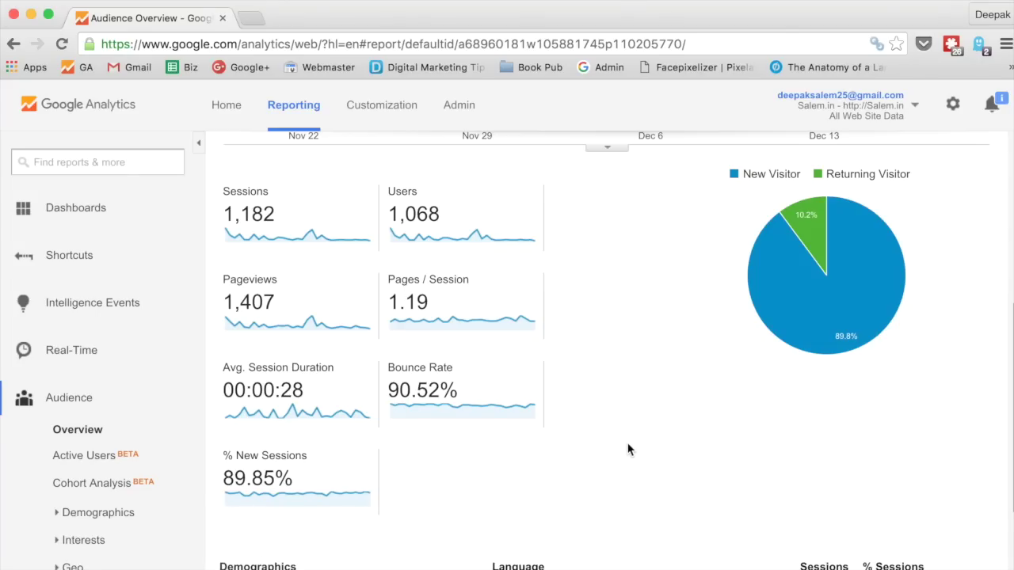
pyautogui.moveTo(805, 319)
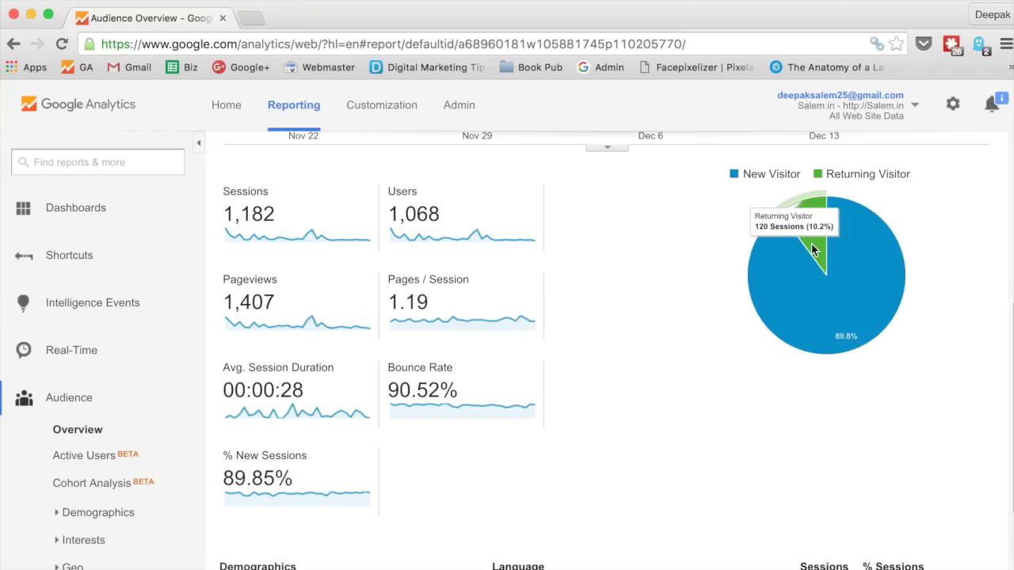
pyautogui.moveTo(804, 229)
pyautogui.scroll(-5, 687, 448)
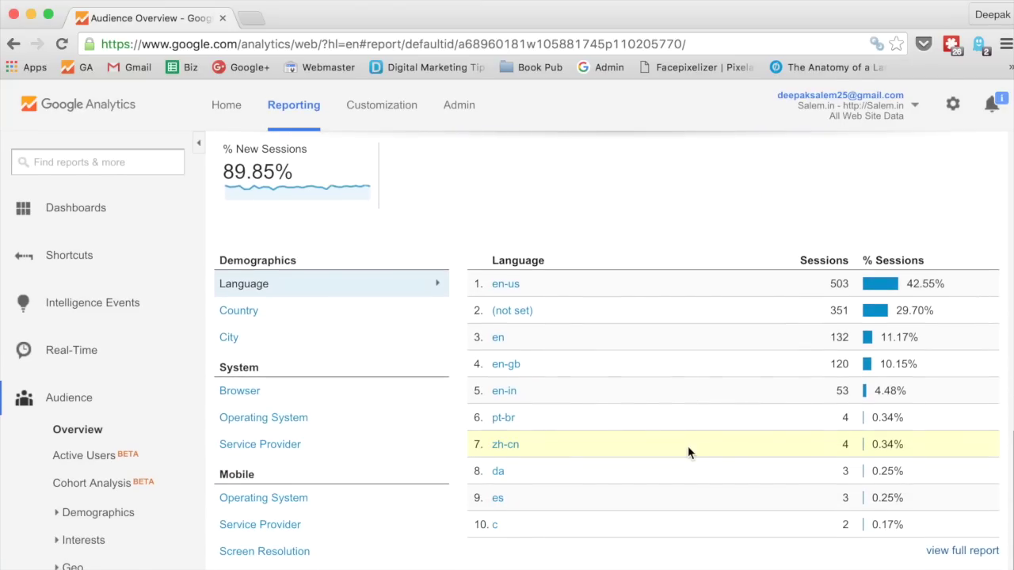
pyautogui.scroll(8, 687, 452)
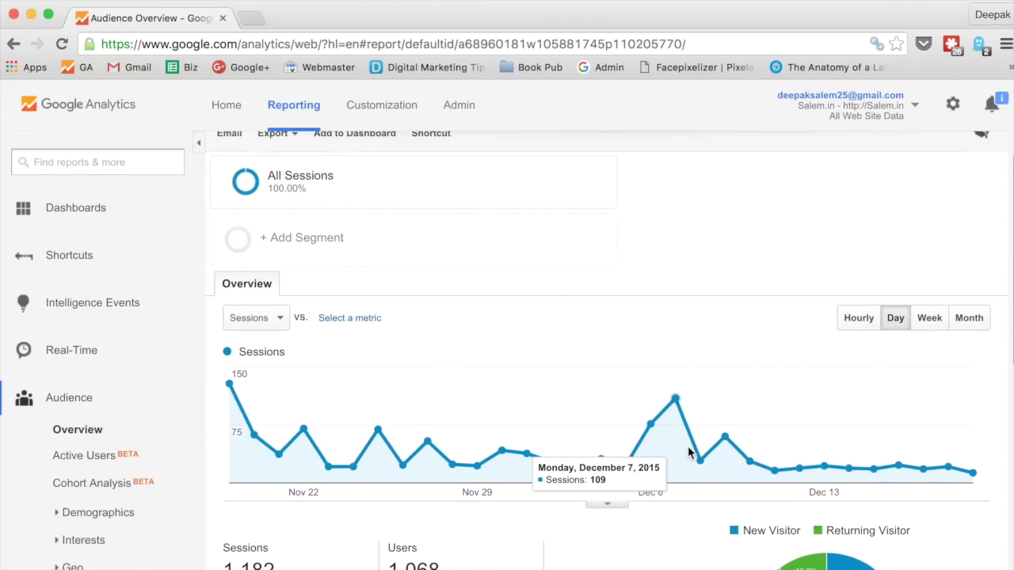
# Add the Direct Traffic segment alongside All Sessions in the Audience Overview report and apply it
pyautogui.scroll(1, 688, 451)
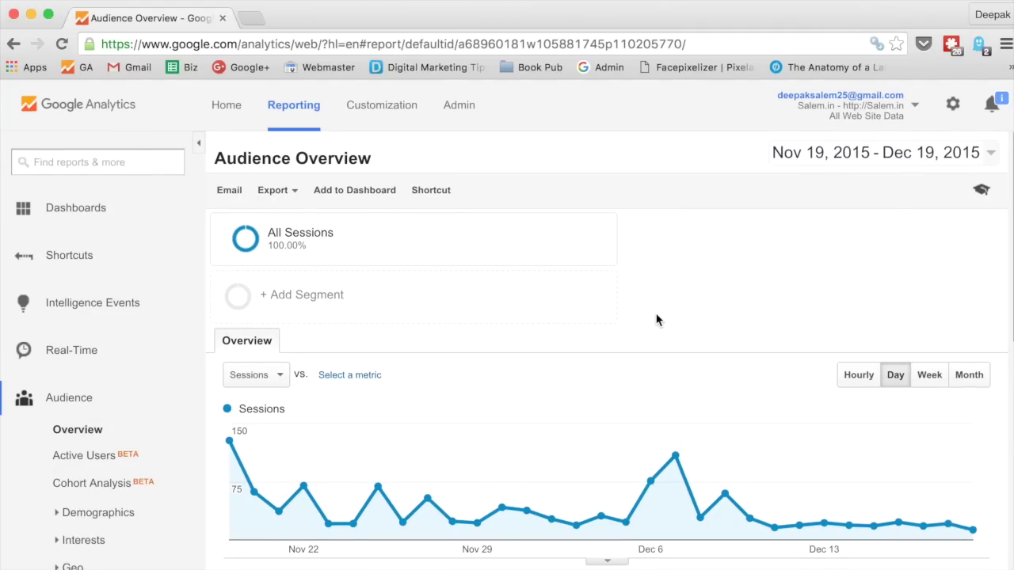
pyautogui.moveTo(584, 295)
pyautogui.click(478, 310)
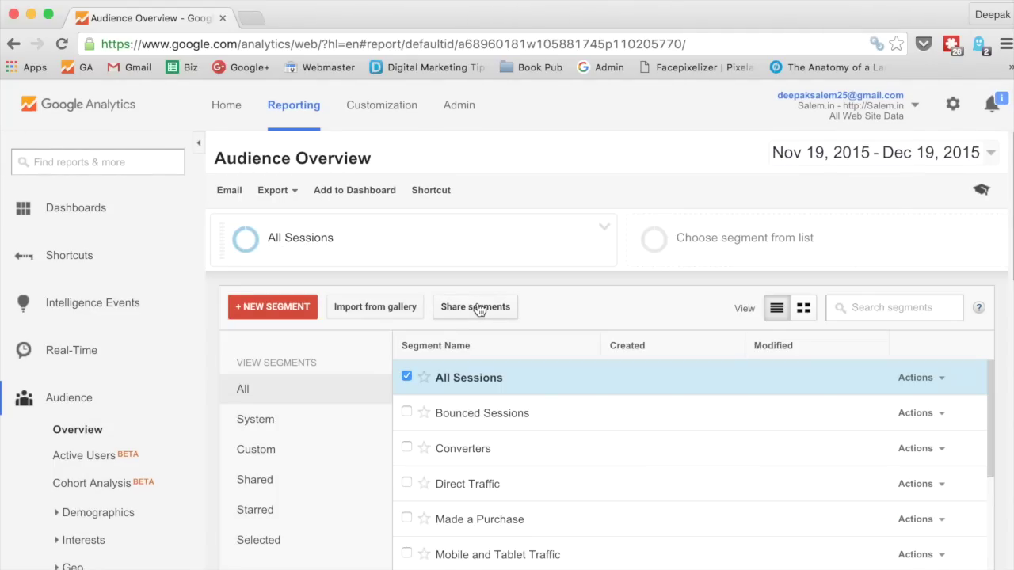
pyautogui.scroll(-3, 509, 422)
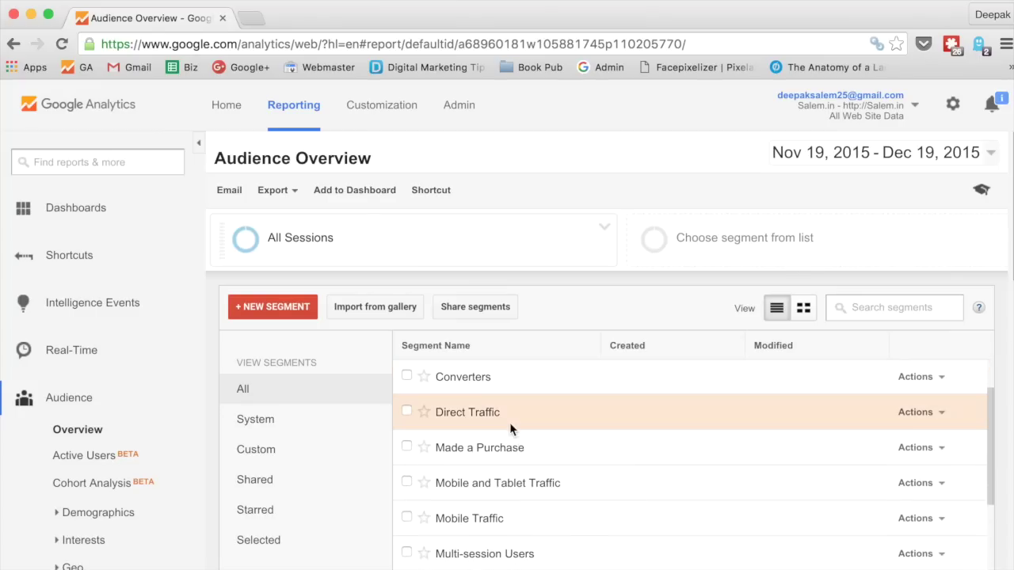
pyautogui.click(407, 413)
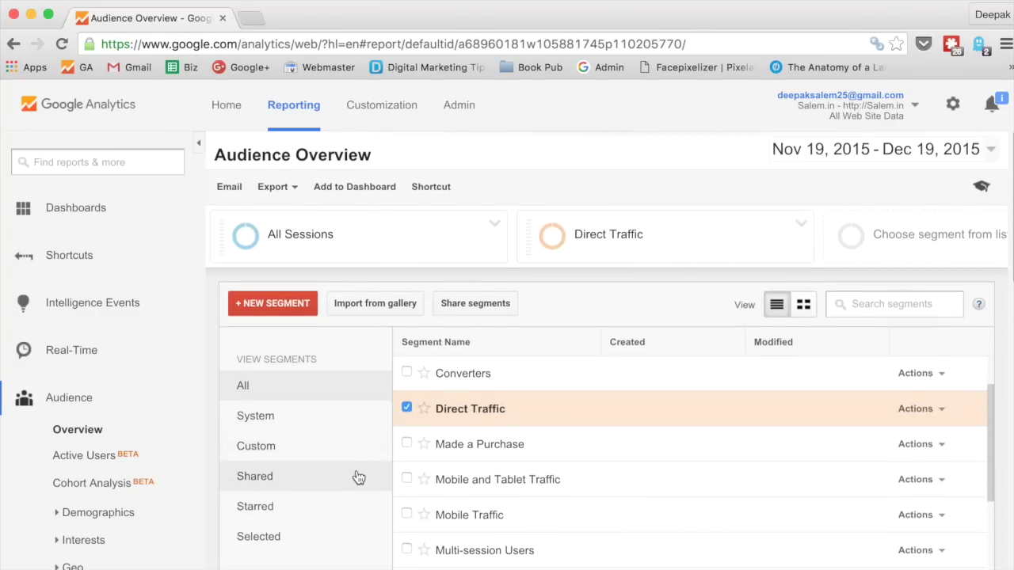
pyautogui.scroll(-3, 356, 475)
pyautogui.click(288, 468)
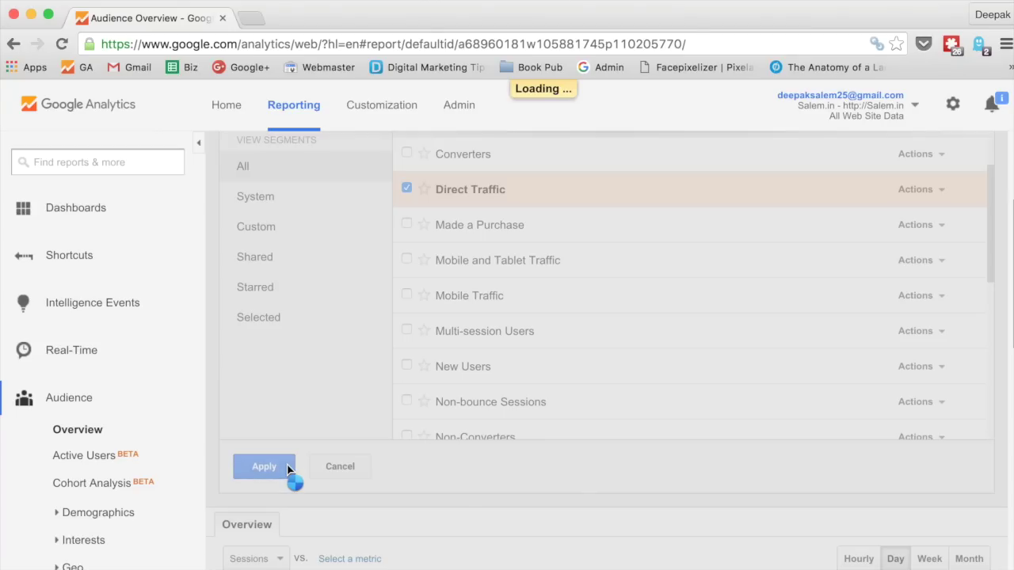
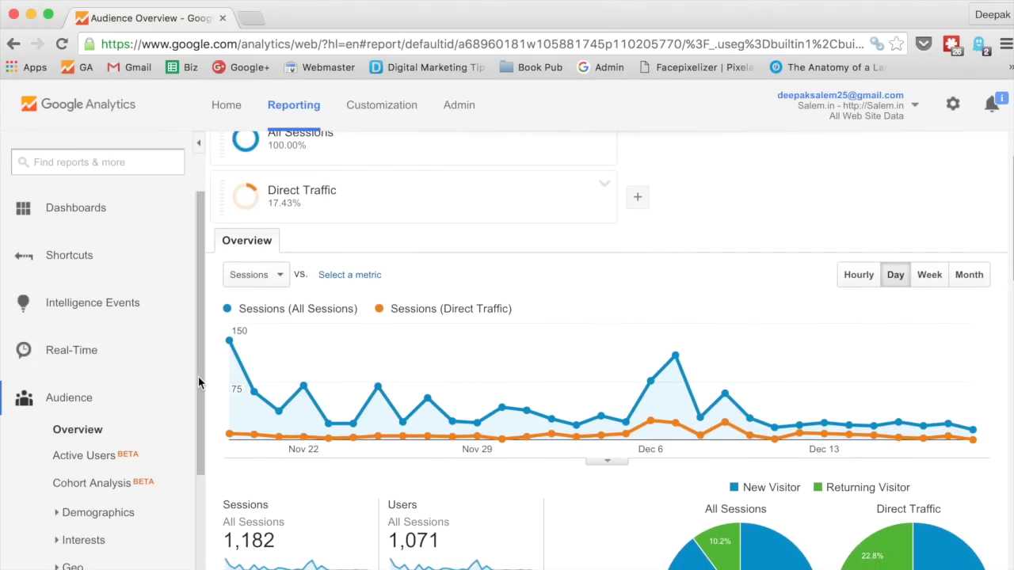
# Remove the Direct Traffic segment from the Audience Overview report, leaving only All Sessions applied
pyautogui.scroll(-3, 187, 407)
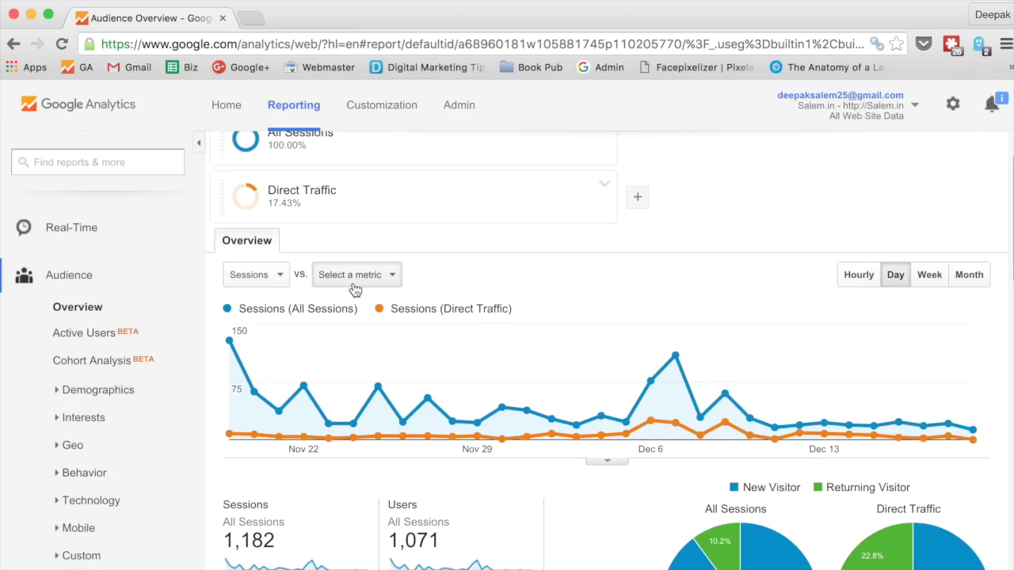
pyautogui.click(605, 188)
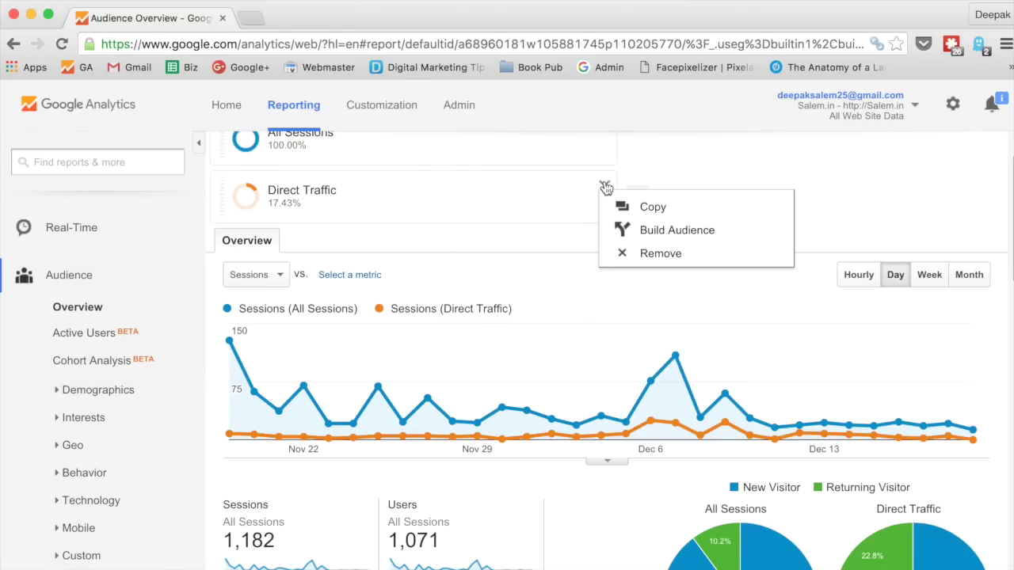
pyautogui.click(628, 253)
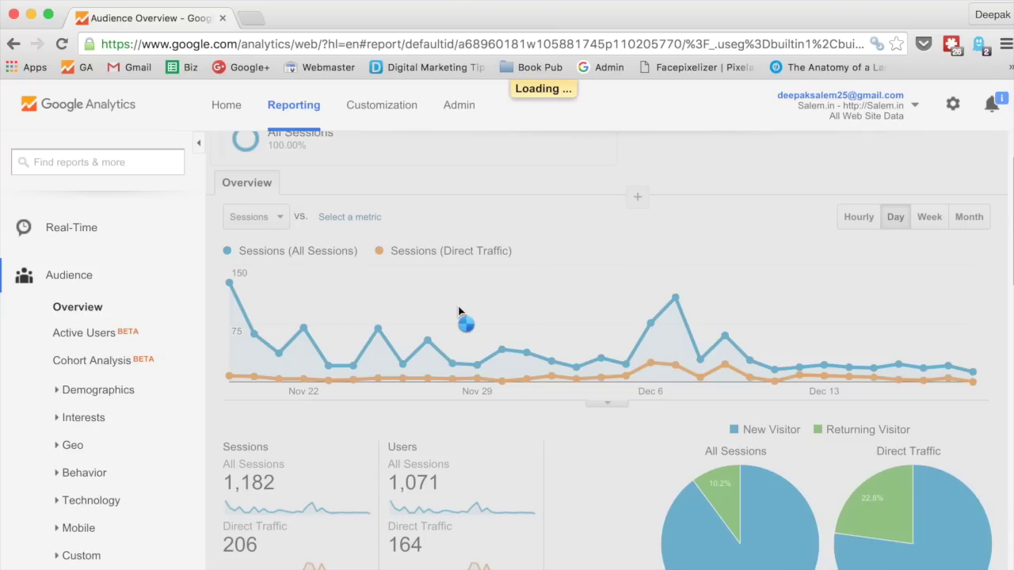
pyautogui.scroll(-2, 311, 424)
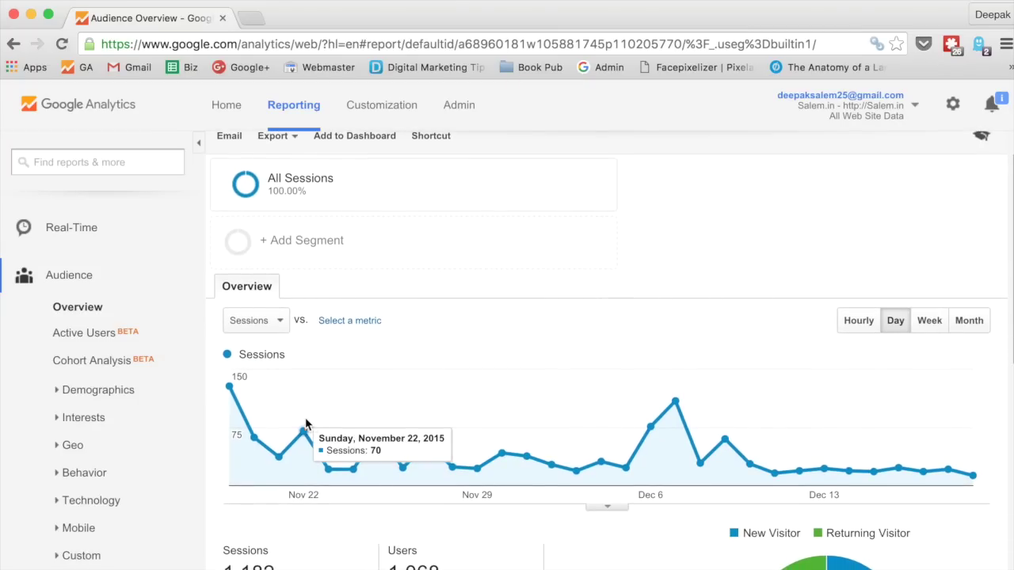
# Enable the Demographics and Interest Reports from the Demographics overview, and view the Age and Gender reports
pyautogui.click(183, 396)
pyautogui.scroll(-1, 183, 401)
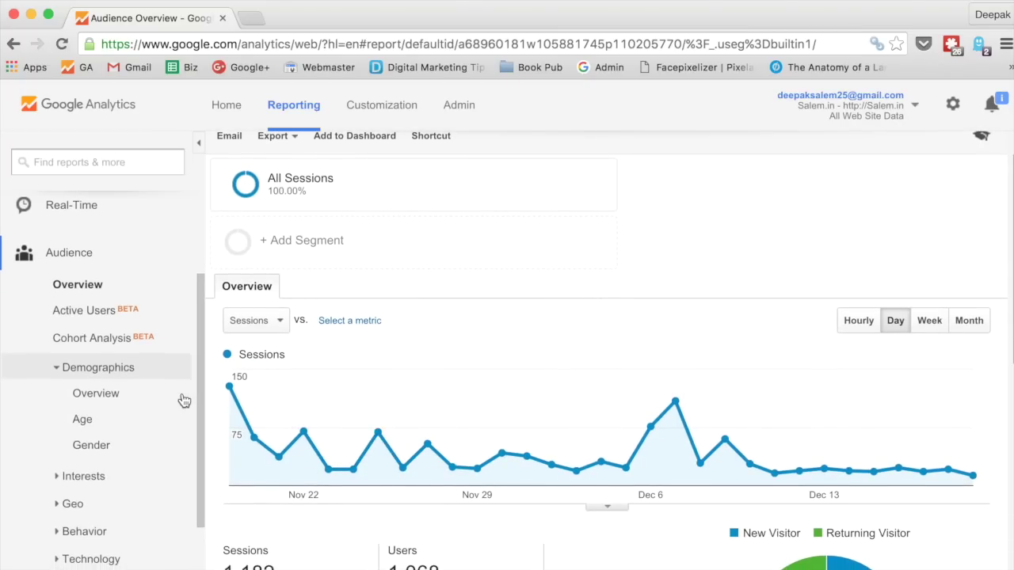
pyautogui.click(136, 401)
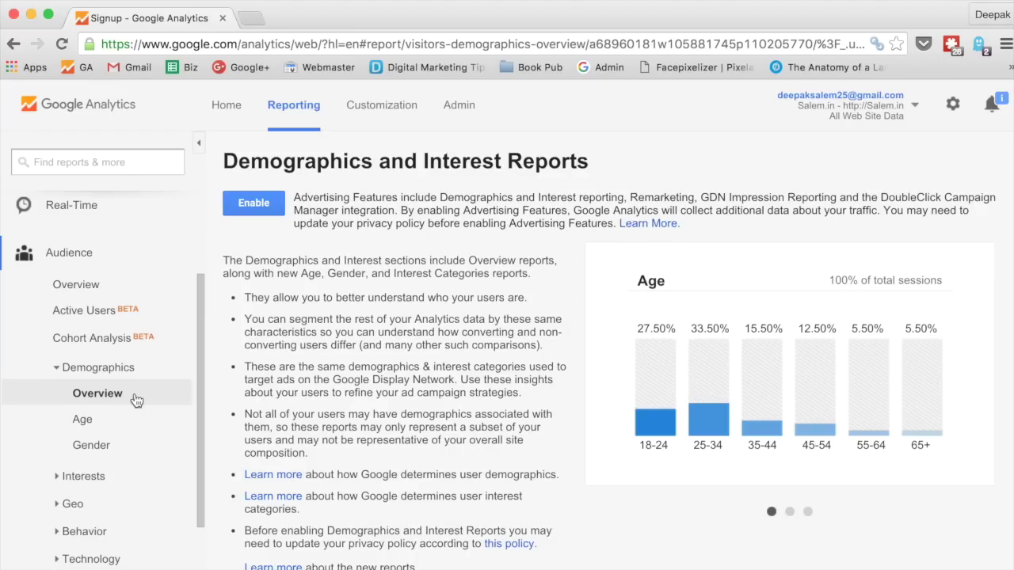
pyautogui.click(252, 212)
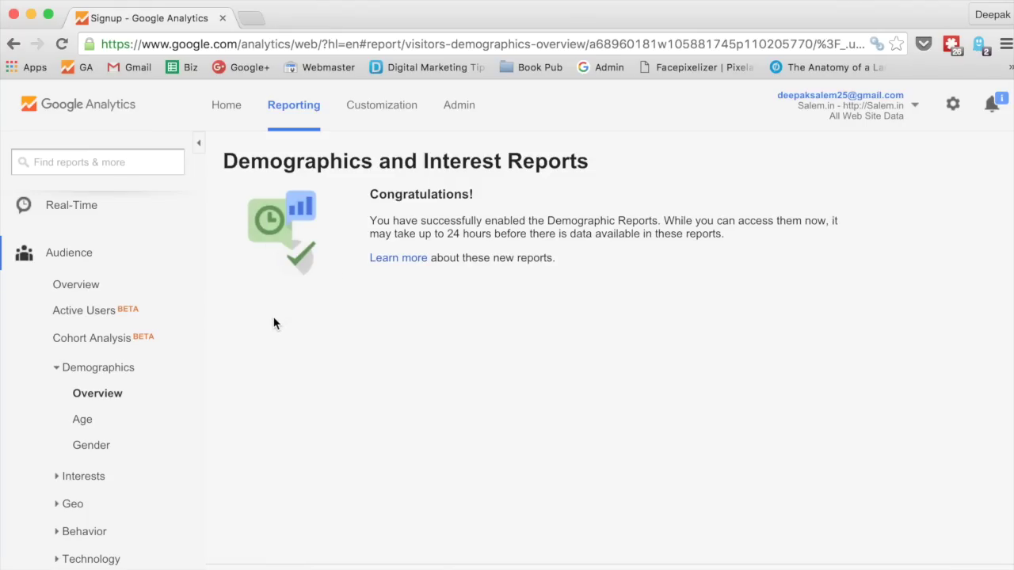
pyautogui.click(130, 432)
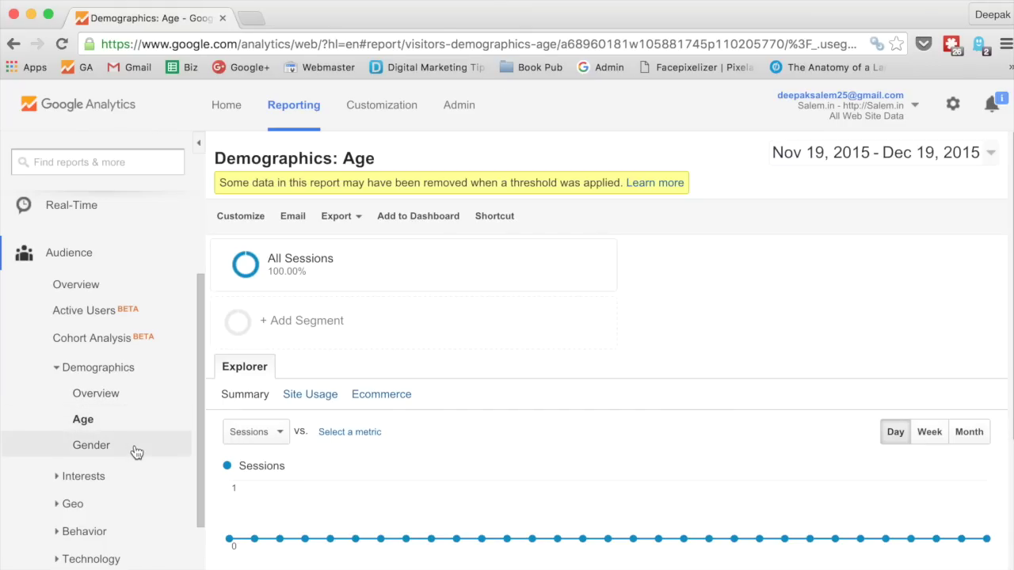
pyautogui.click(137, 455)
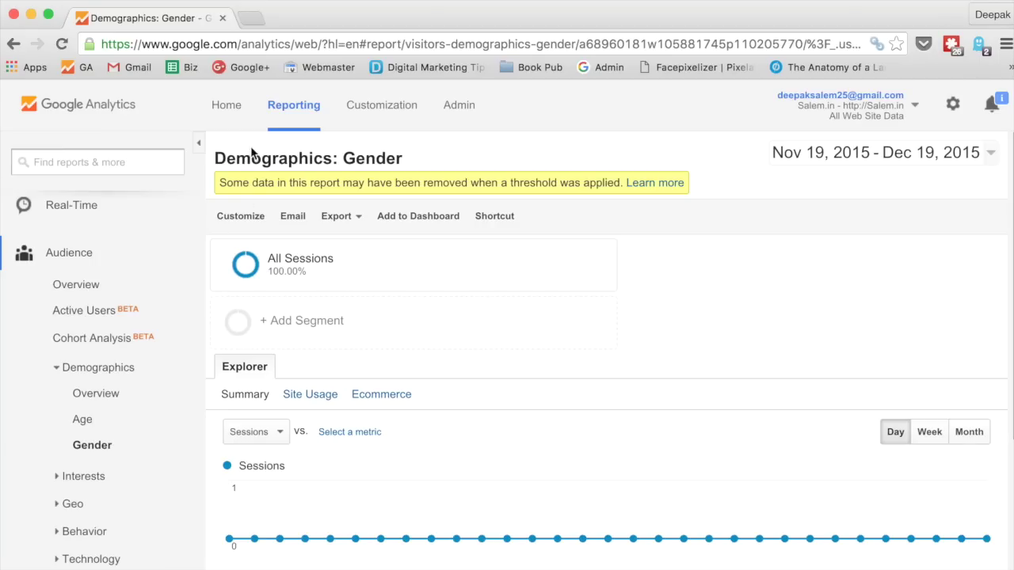
# Load the bookmarked Digital Marketing Tips blog in a new browser tab and open its article on visitor insights using the Facebook Pixel
pyautogui.click(254, 20)
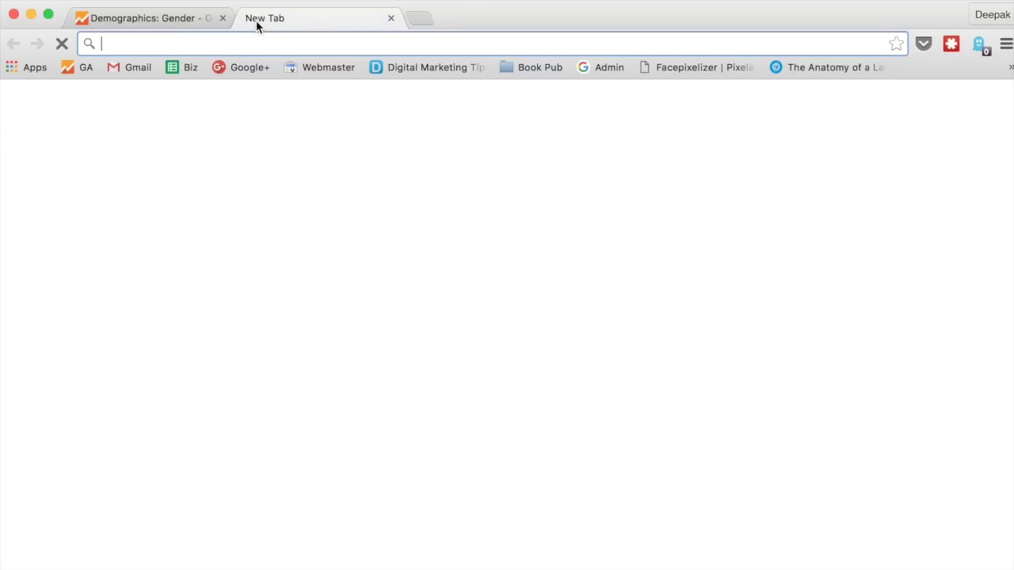
pyautogui.click(401, 68)
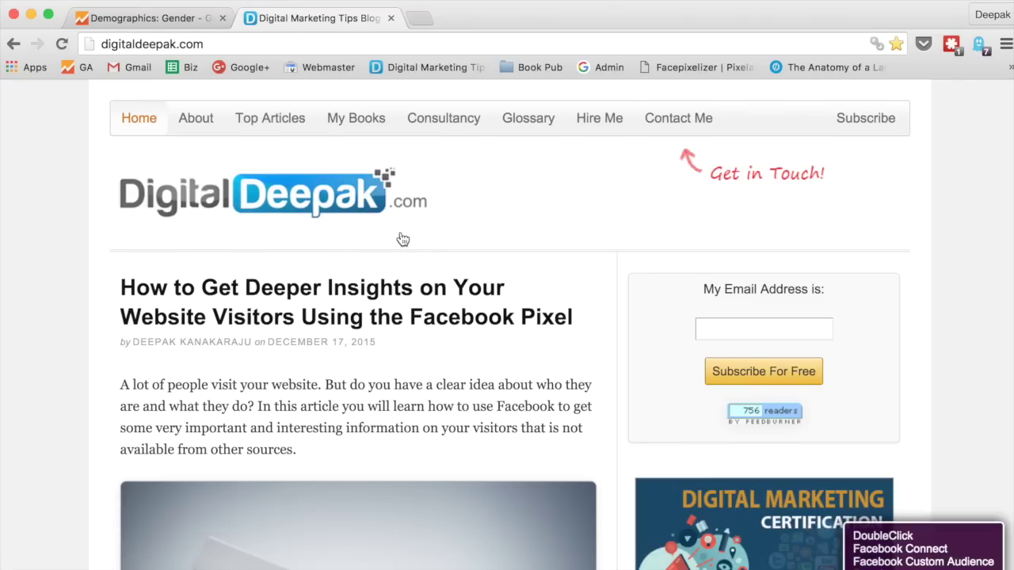
pyautogui.scroll(-2, 404, 238)
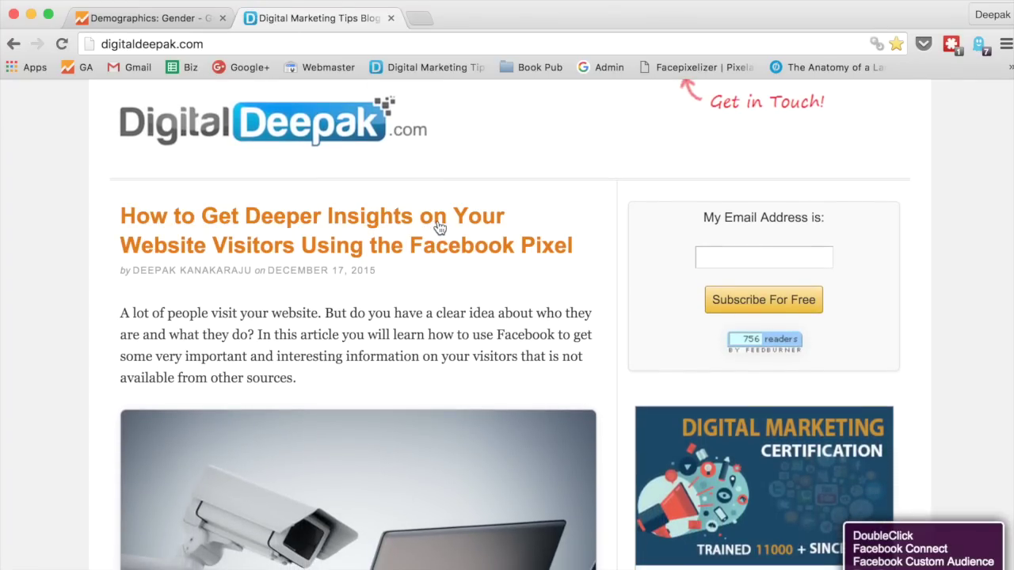
pyautogui.click(439, 227)
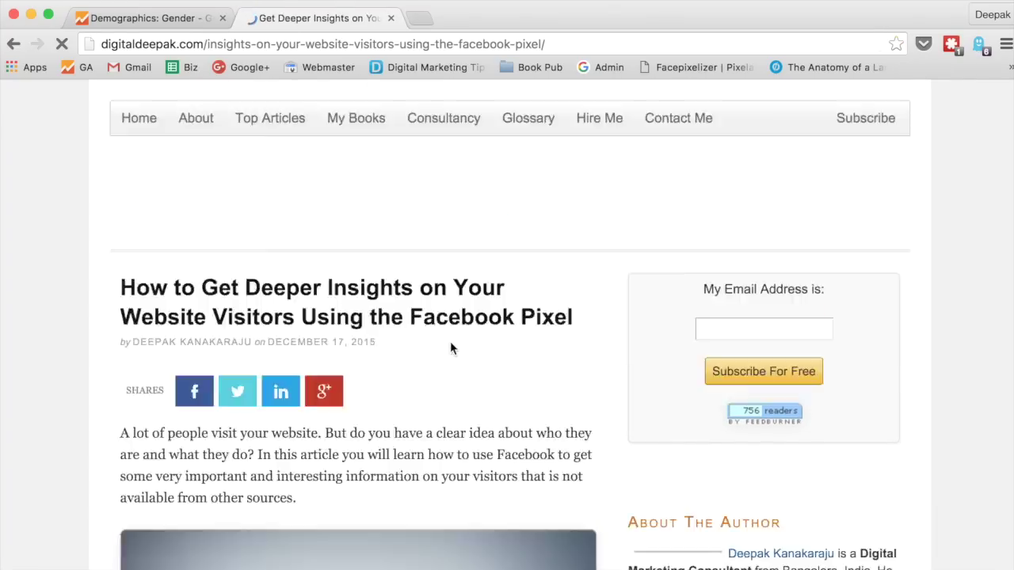
# Read through the Facebook Pixel article, covering the Audience Insights setup, the top cities list, and the Age and Gender chart
pyautogui.scroll(-5, 450, 341)
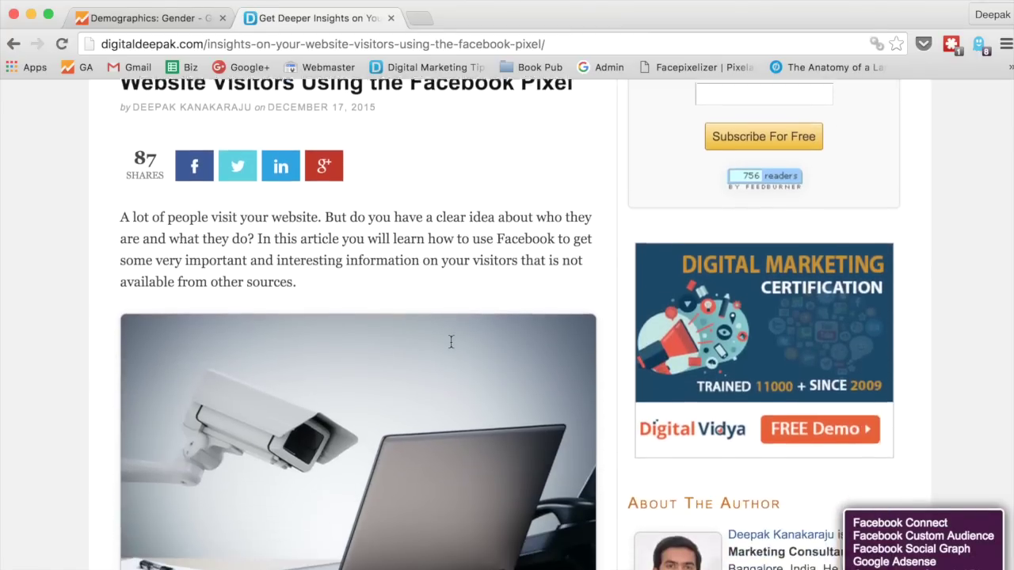
pyautogui.scroll(-10, 449, 342)
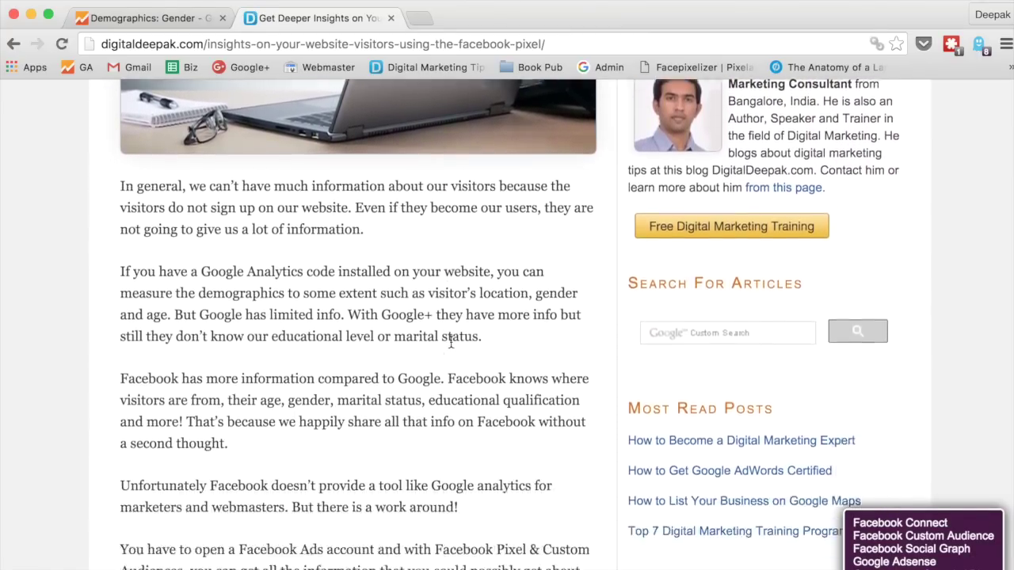
pyautogui.scroll(-10, 451, 342)
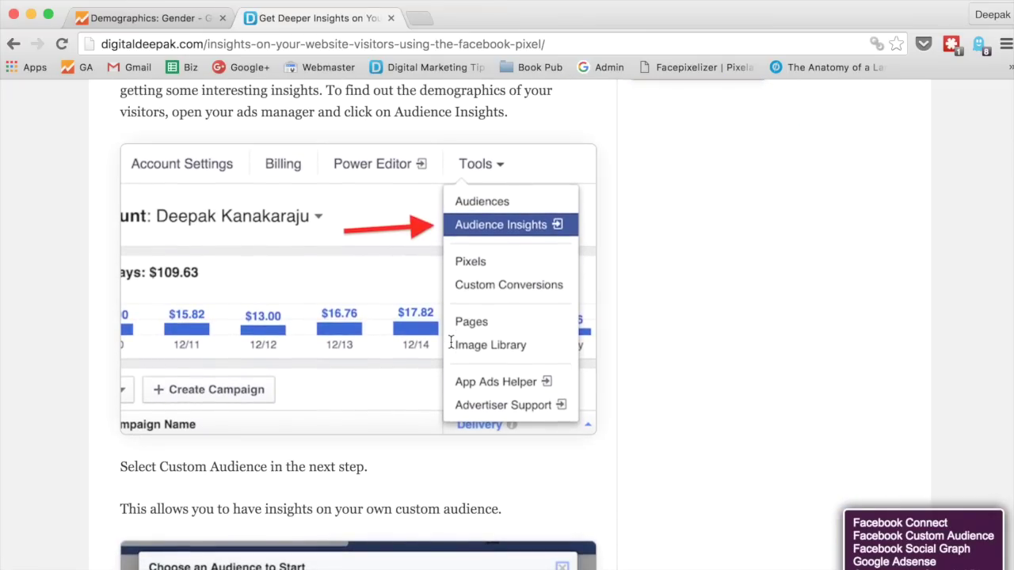
pyautogui.scroll(-12, 451, 342)
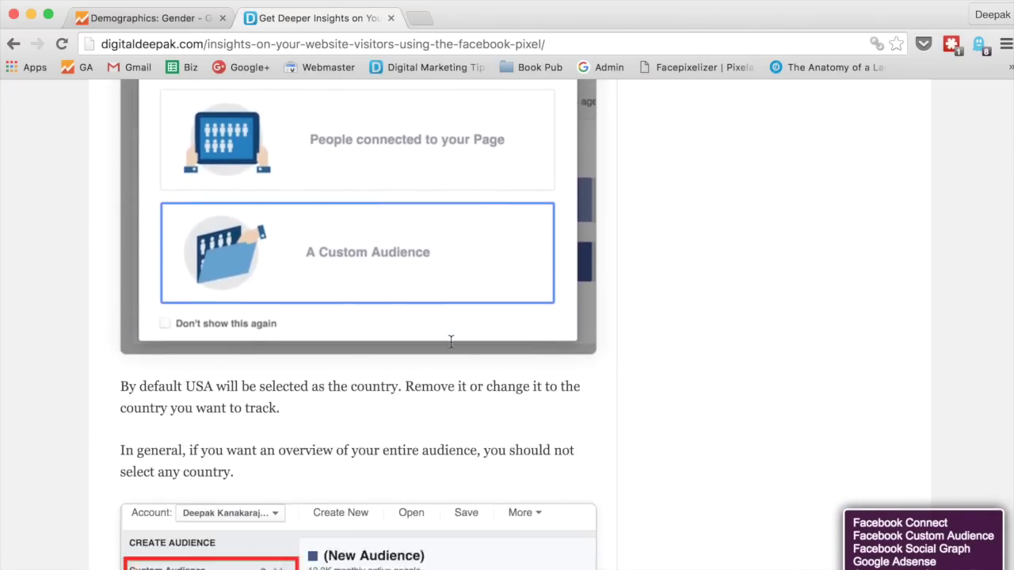
pyautogui.scroll(-1, 451, 341)
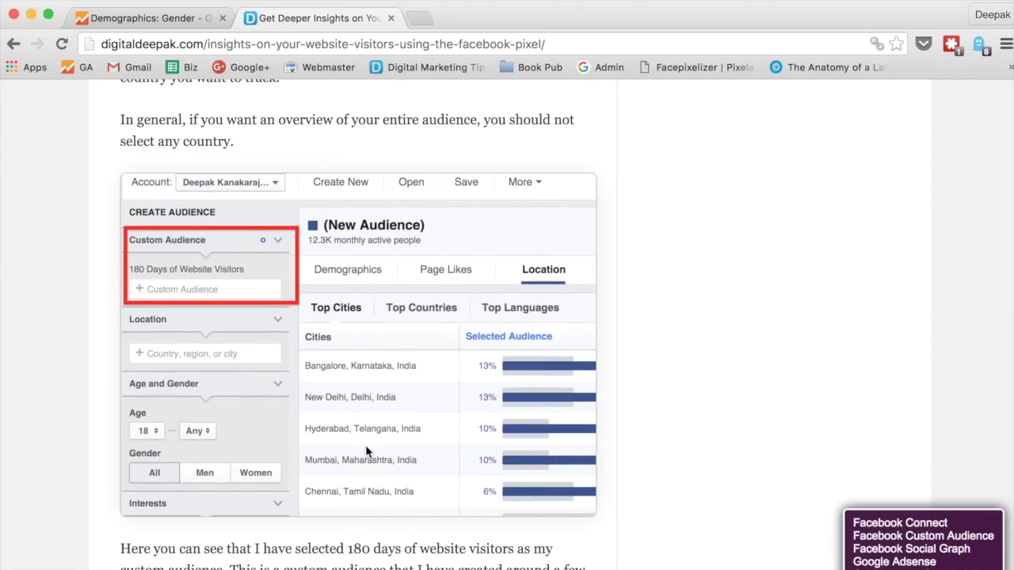
pyautogui.scroll(-15, 374, 397)
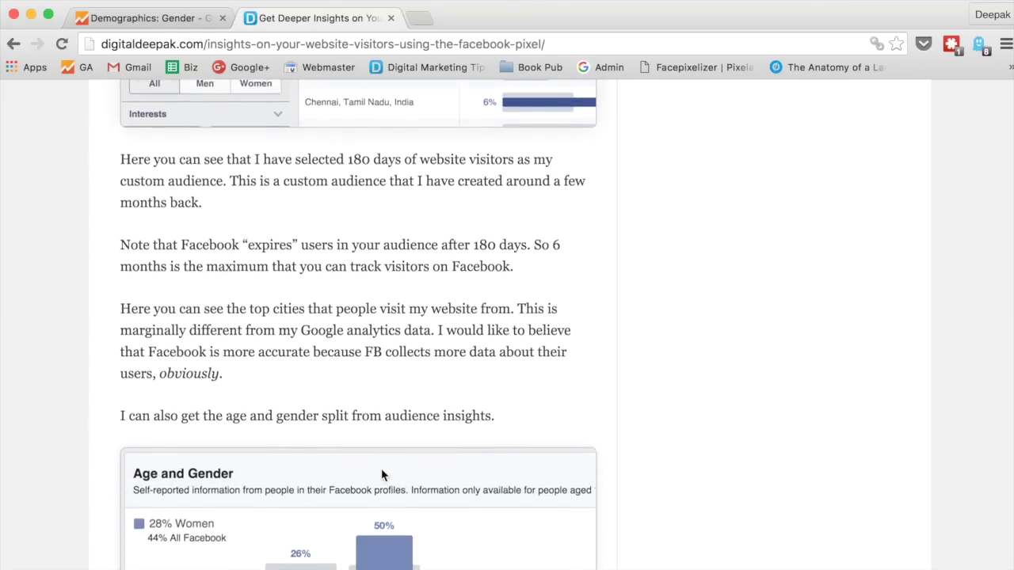
pyautogui.scroll(-1, 381, 469)
pyautogui.scroll(3, 380, 324)
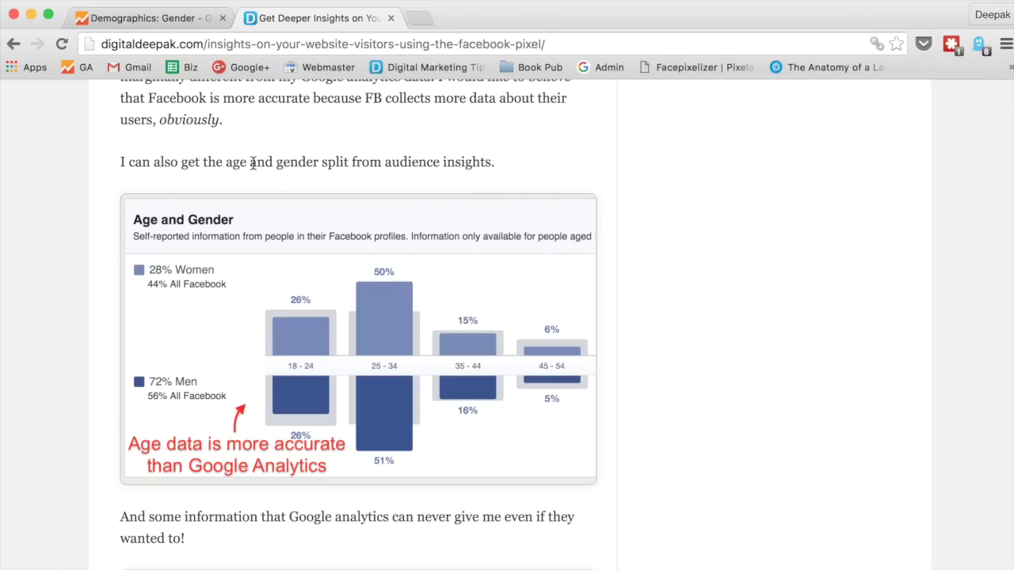
# Return to Google Analytics and view the Interests Overview report with its affinity, in-market and other category sections
pyautogui.click(169, 24)
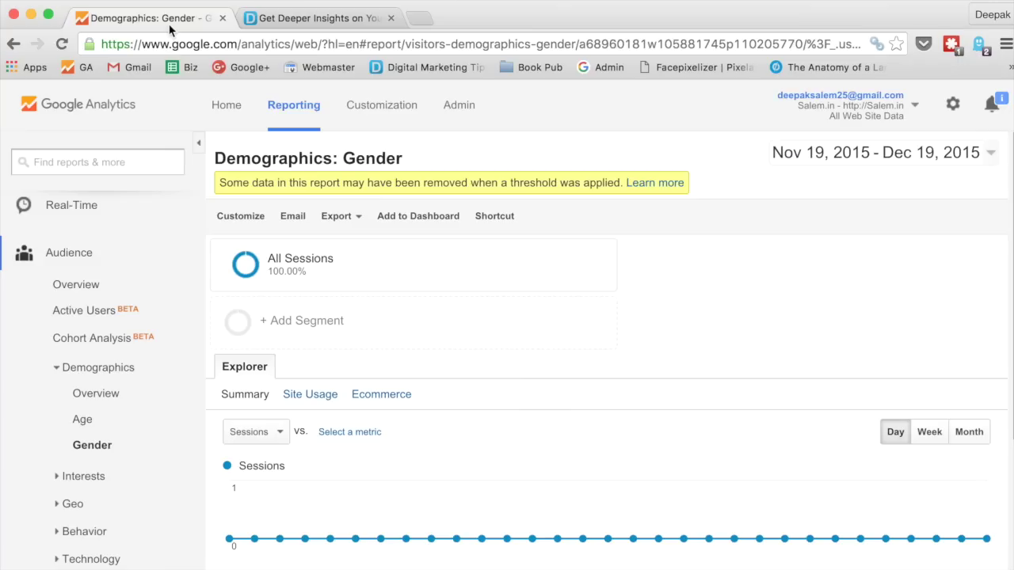
pyautogui.click(133, 476)
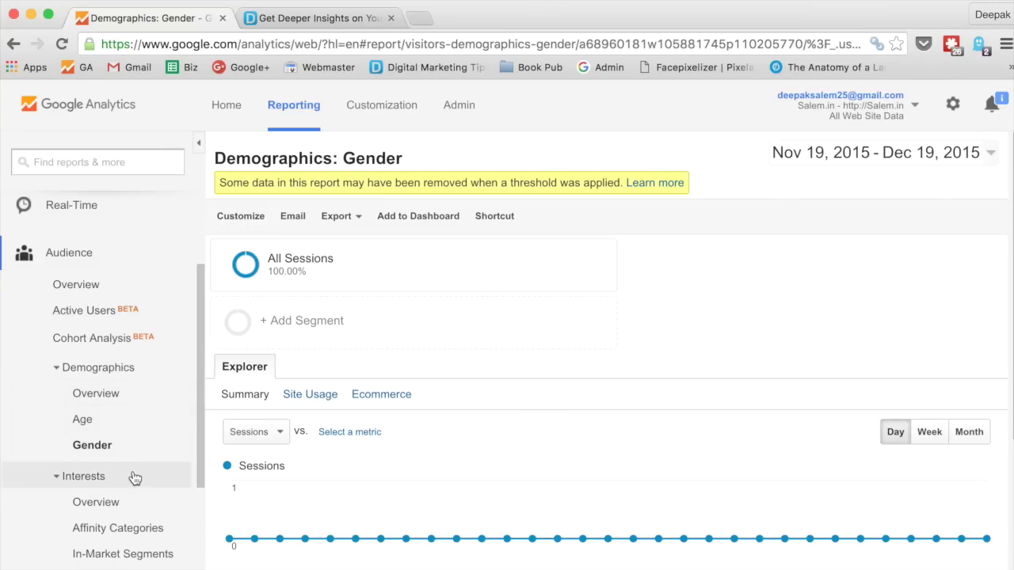
pyautogui.scroll(-2, 134, 476)
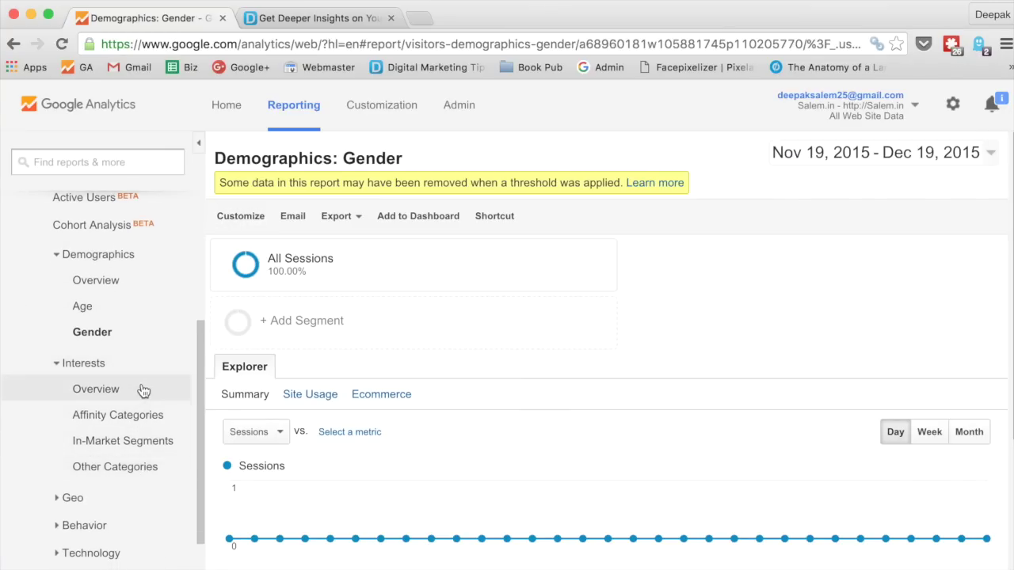
pyautogui.click(143, 389)
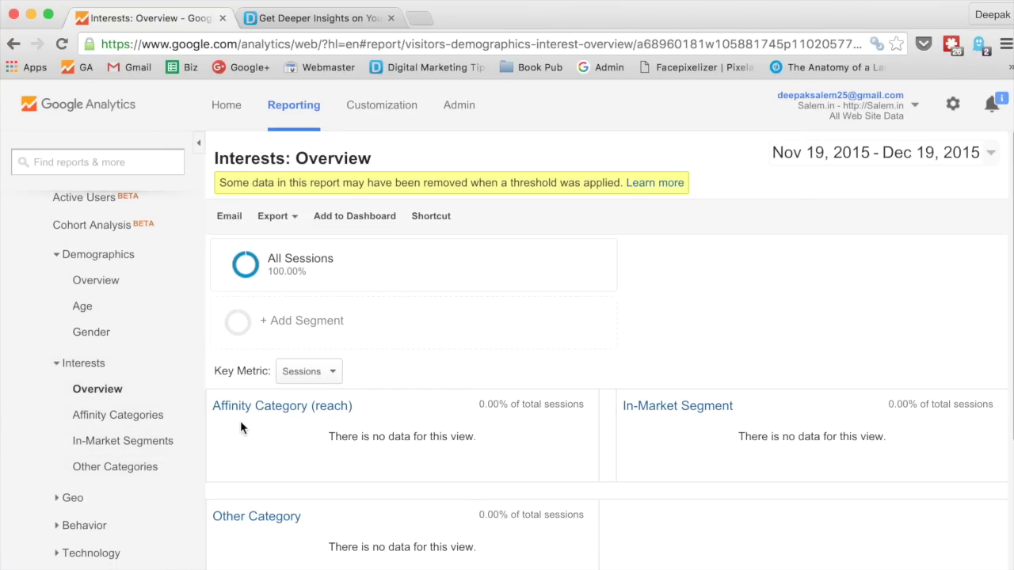
pyautogui.scroll(-1, 241, 423)
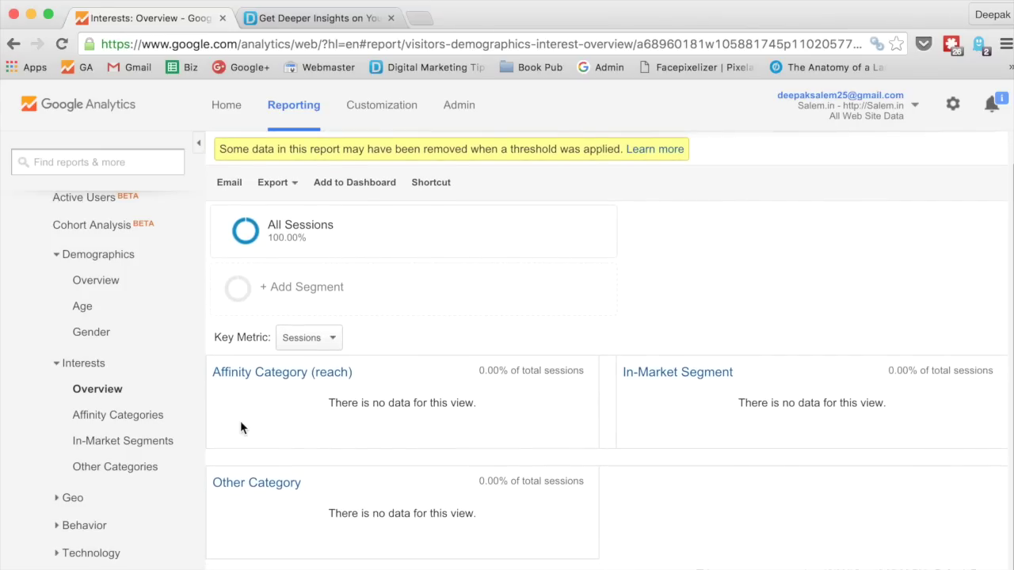
# Open the Geo Location report and examine India's sessions on the world map and the country table
pyautogui.click(163, 503)
pyautogui.scroll(-2, 160, 512)
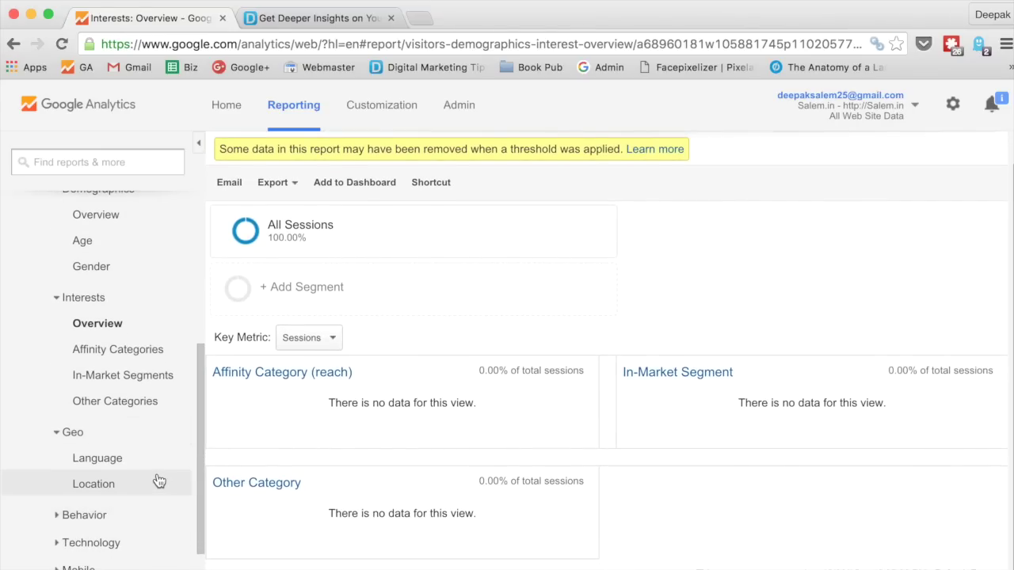
pyautogui.click(158, 481)
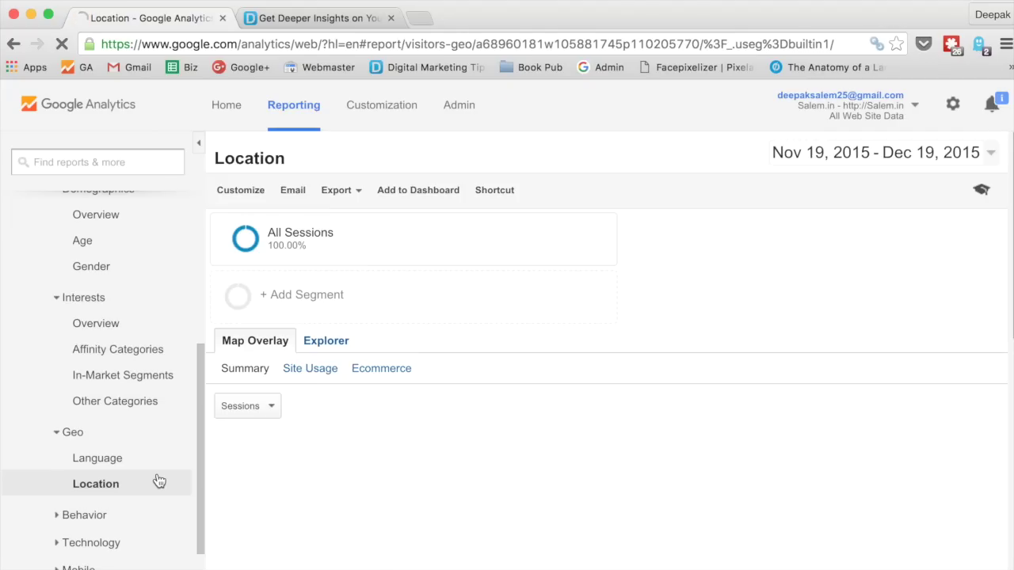
pyautogui.scroll(-5, 327, 491)
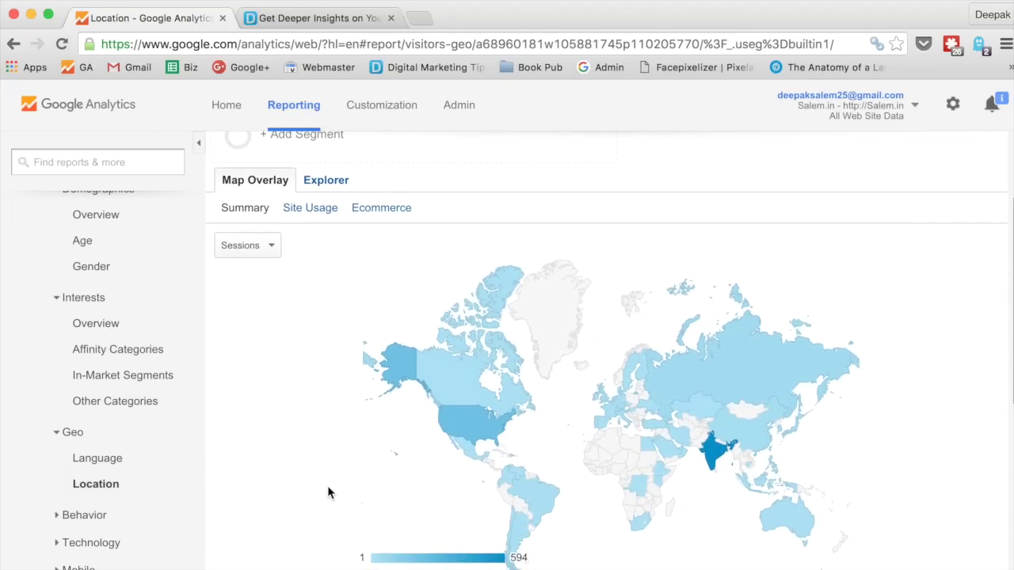
pyautogui.scroll(-2, 327, 490)
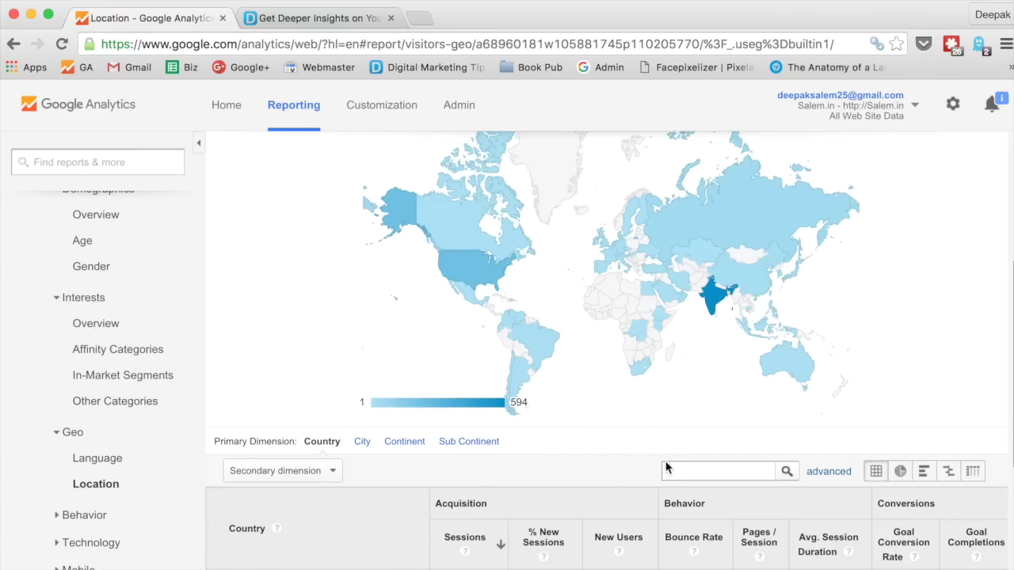
pyautogui.moveTo(716, 298)
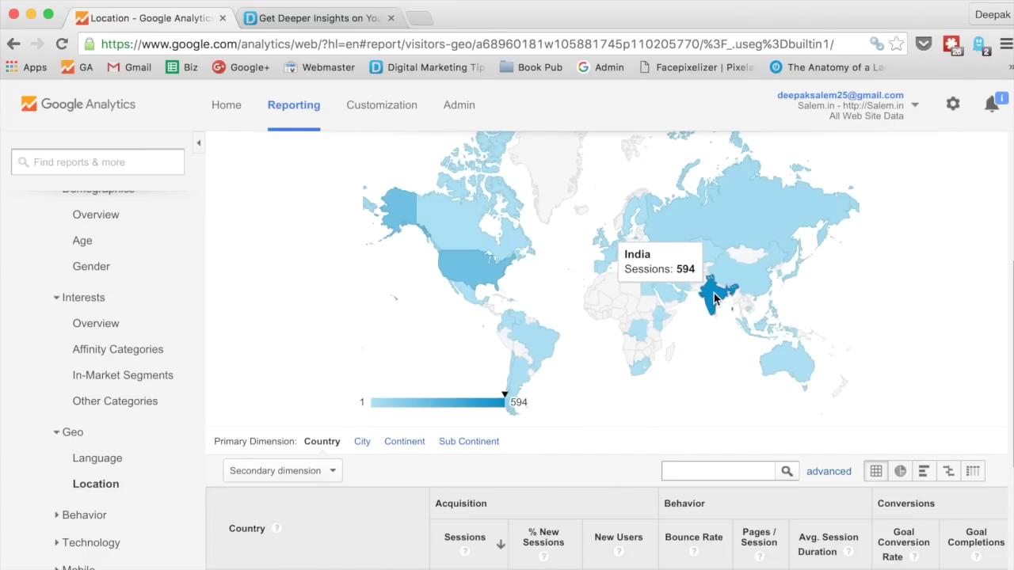
pyautogui.scroll(-7, 713, 297)
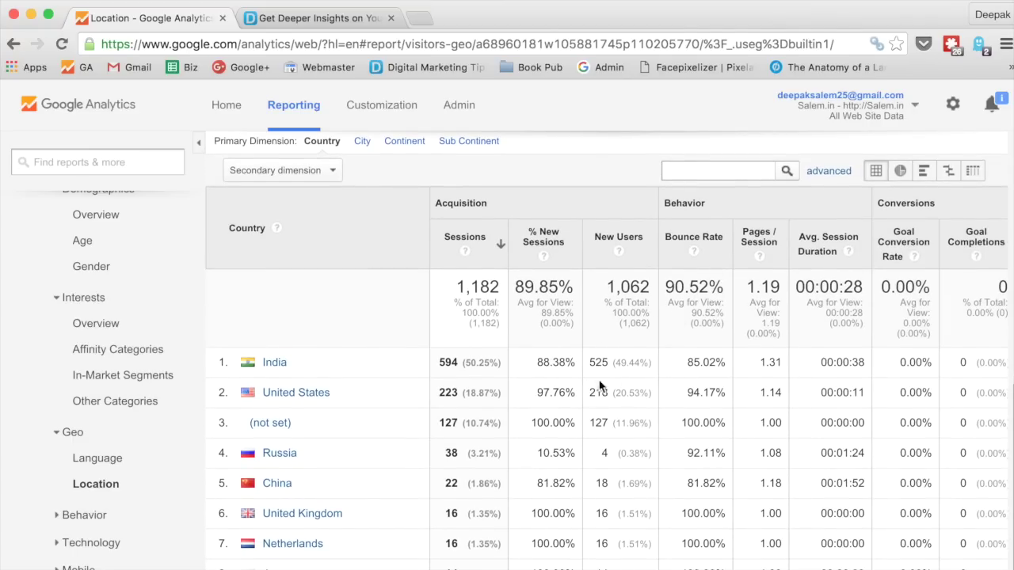
# Drill down into India in the country table and examine its sessions map by region
pyautogui.click(274, 364)
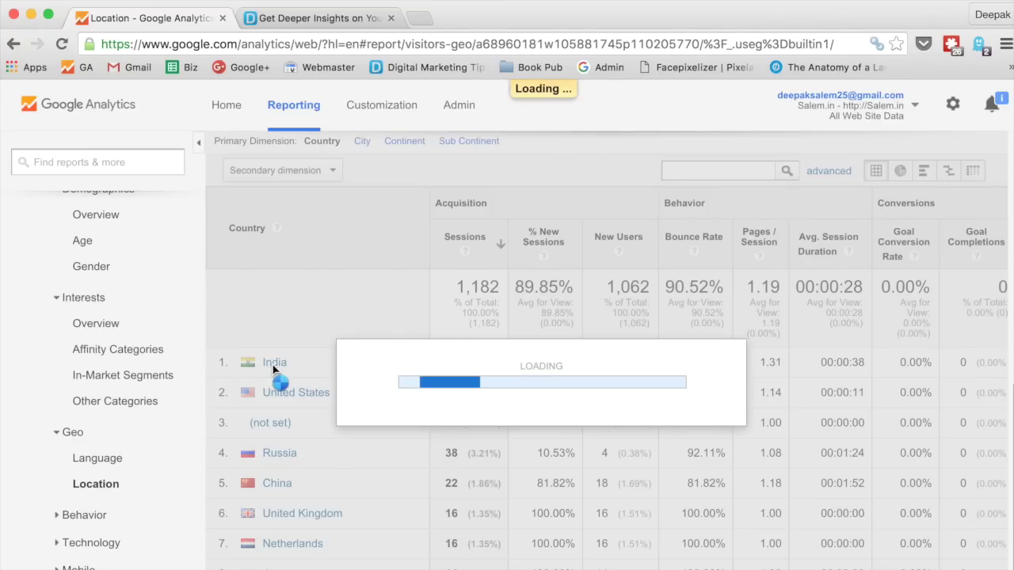
pyautogui.scroll(-5, 273, 370)
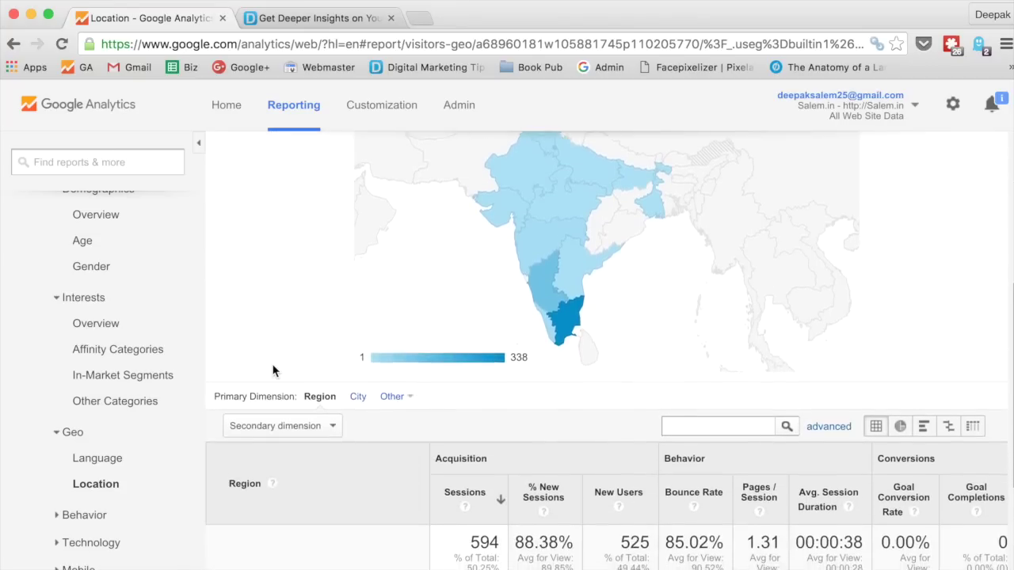
pyautogui.scroll(3, 475, 343)
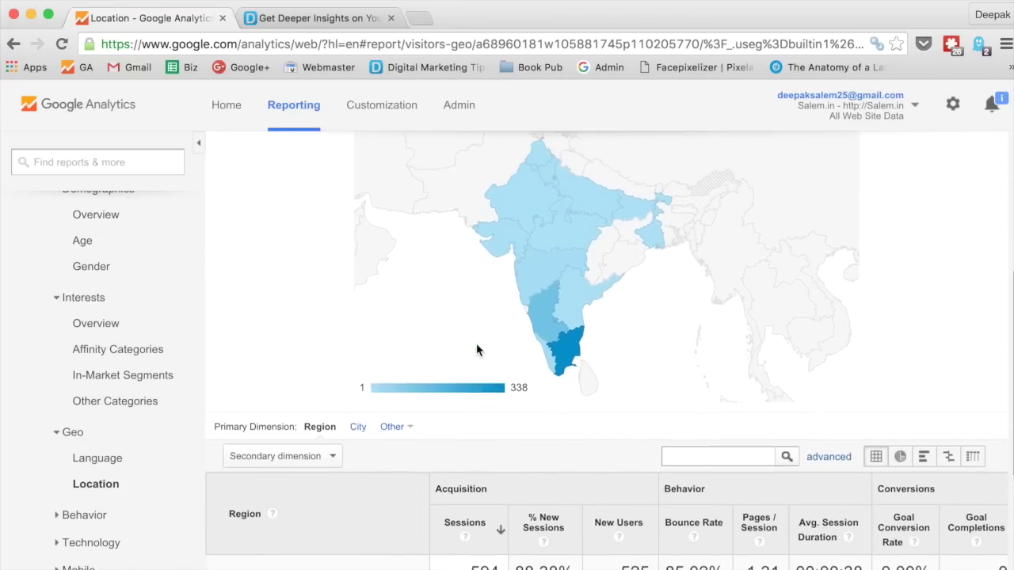
pyautogui.scroll(-2, 495, 398)
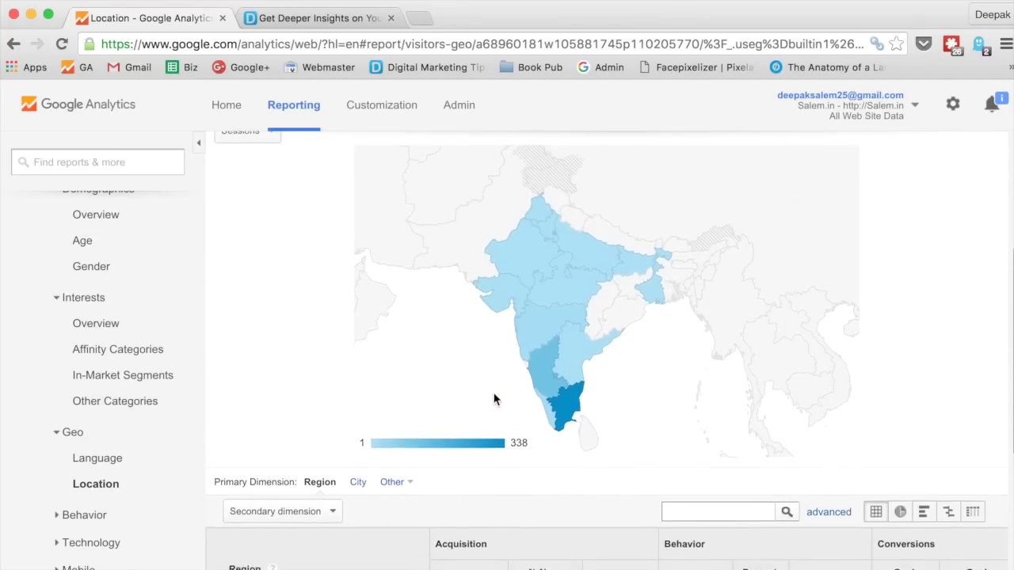
# Examine Tamil Nadu's sessions on the India map and compare the regions in the table underneath
pyautogui.moveTo(563, 320)
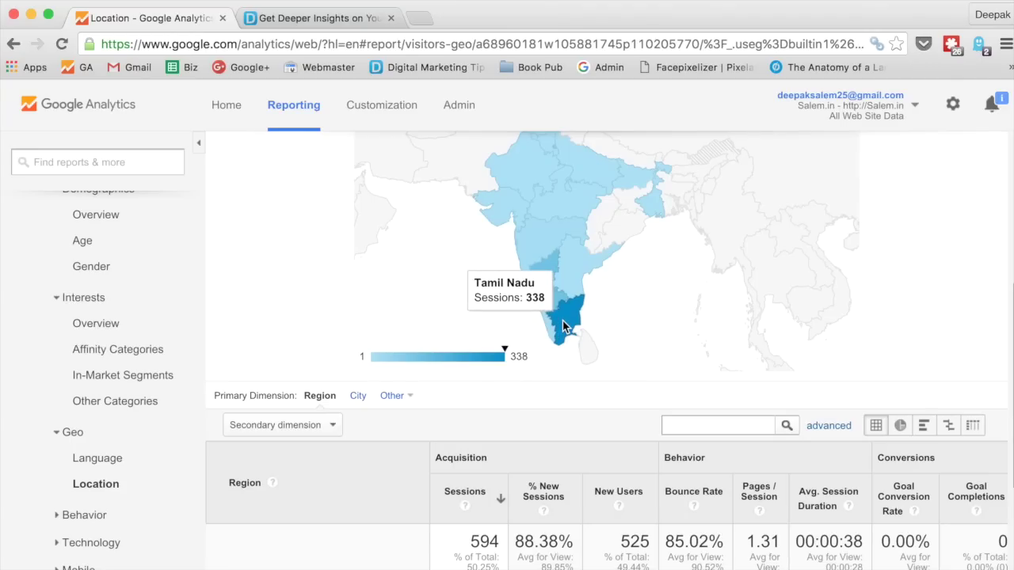
pyautogui.scroll(-6, 562, 320)
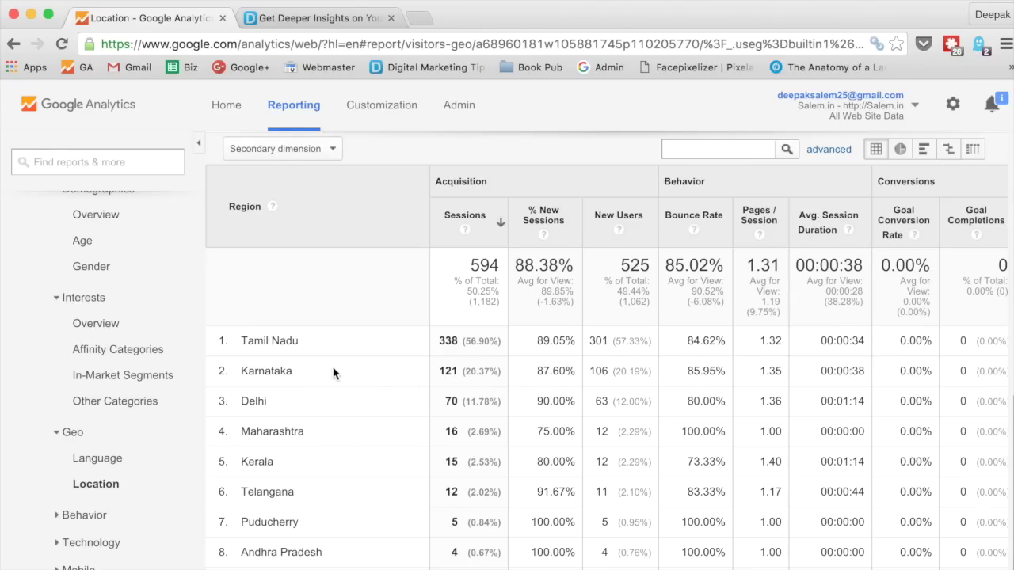
# Open the New vs Returning report under Behavior and compare bounce rate and session duration for new and returning visitors
pyautogui.scroll(-3, 159, 448)
pyautogui.click(149, 403)
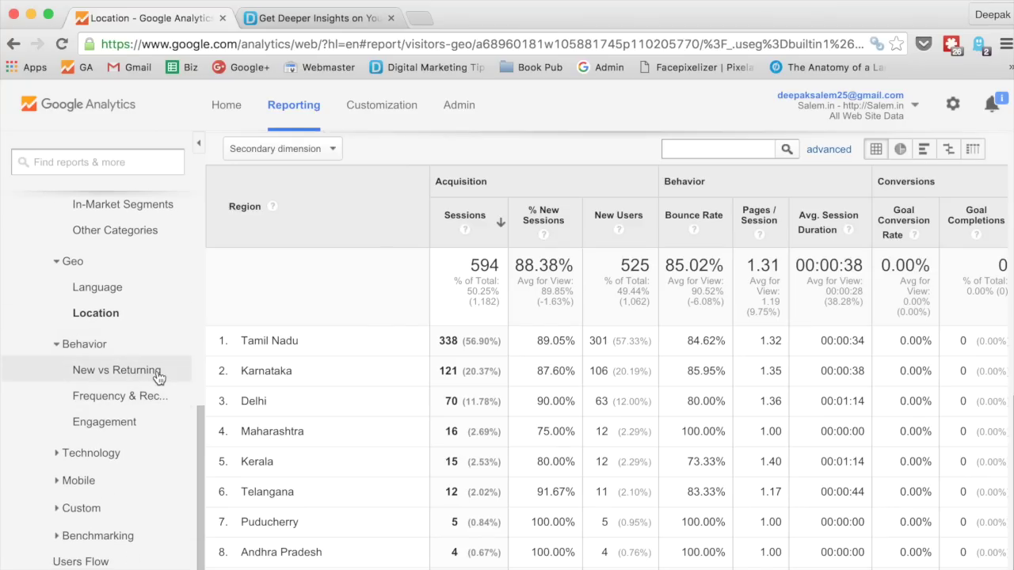
pyautogui.click(157, 374)
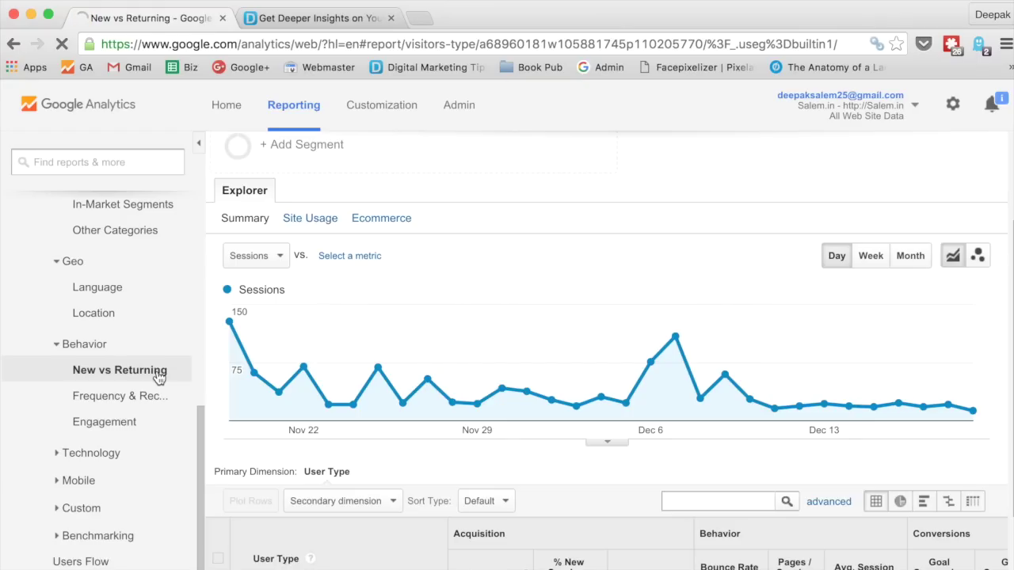
pyautogui.scroll(-5, 248, 379)
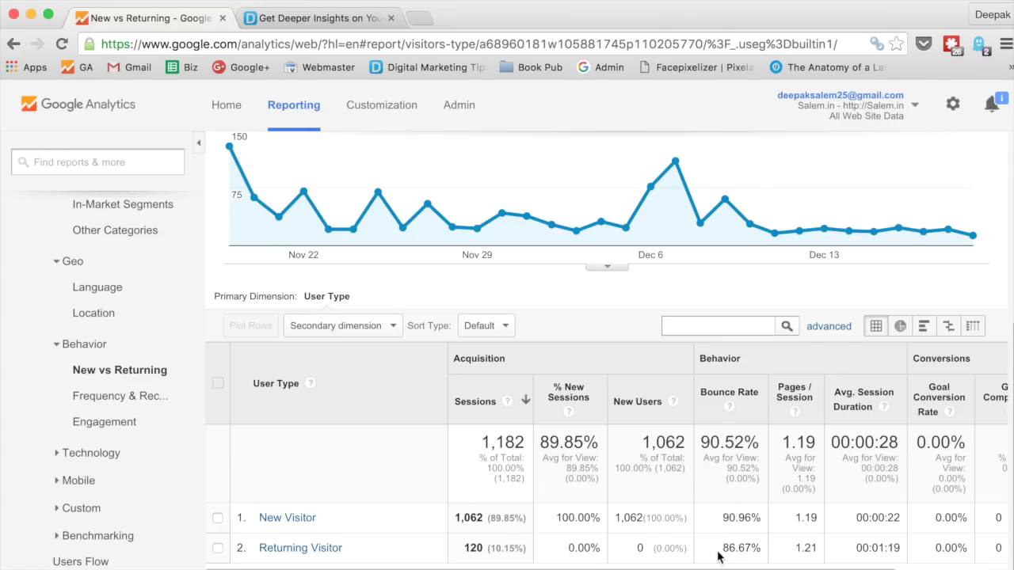
pyautogui.moveTo(719, 548); pyautogui.dragTo(842, 553)
pyautogui.click(860, 550)
# Open the Frequency & Recency report and review its distributions by Count of Sessions and Days Since Last Session
pyautogui.click(147, 400)
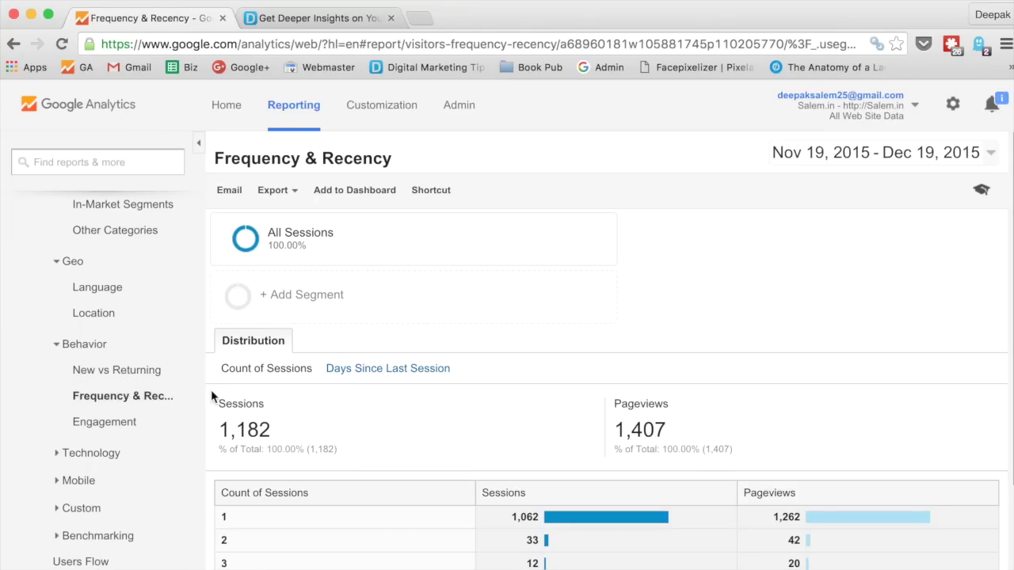
pyautogui.scroll(-3, 211, 392)
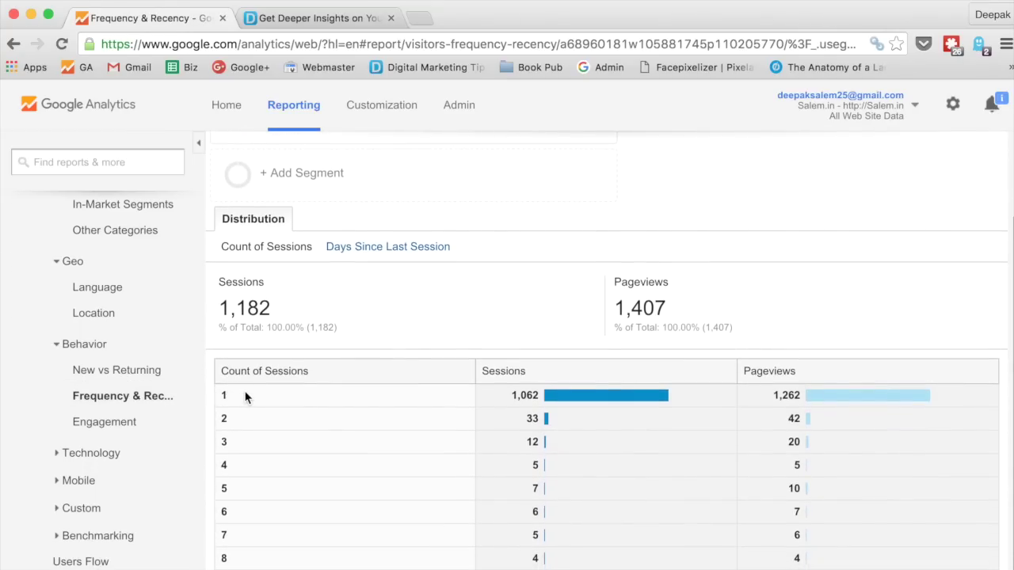
pyautogui.scroll(-2, 245, 430)
pyautogui.scroll(1, 245, 433)
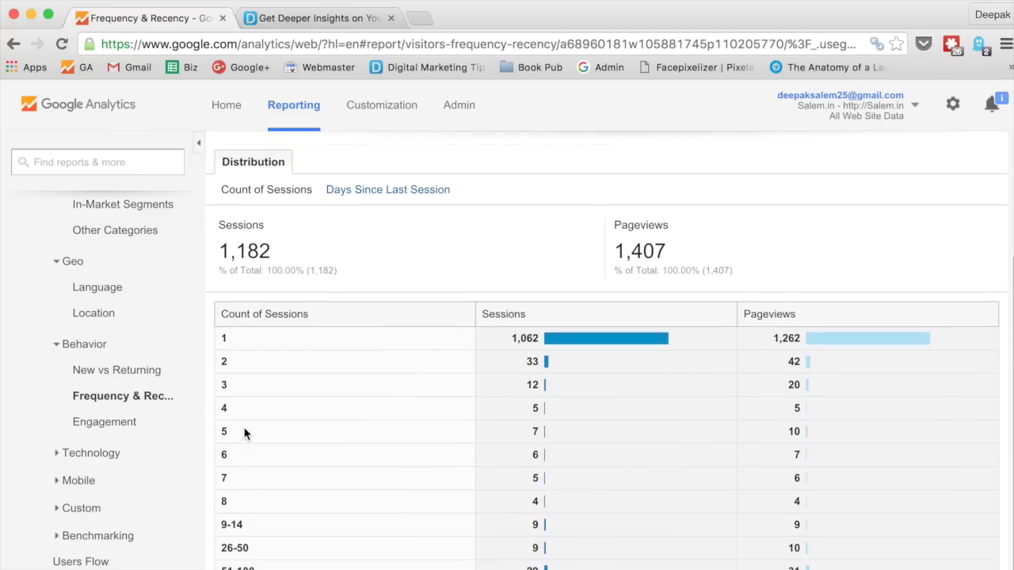
pyautogui.scroll(2, 244, 433)
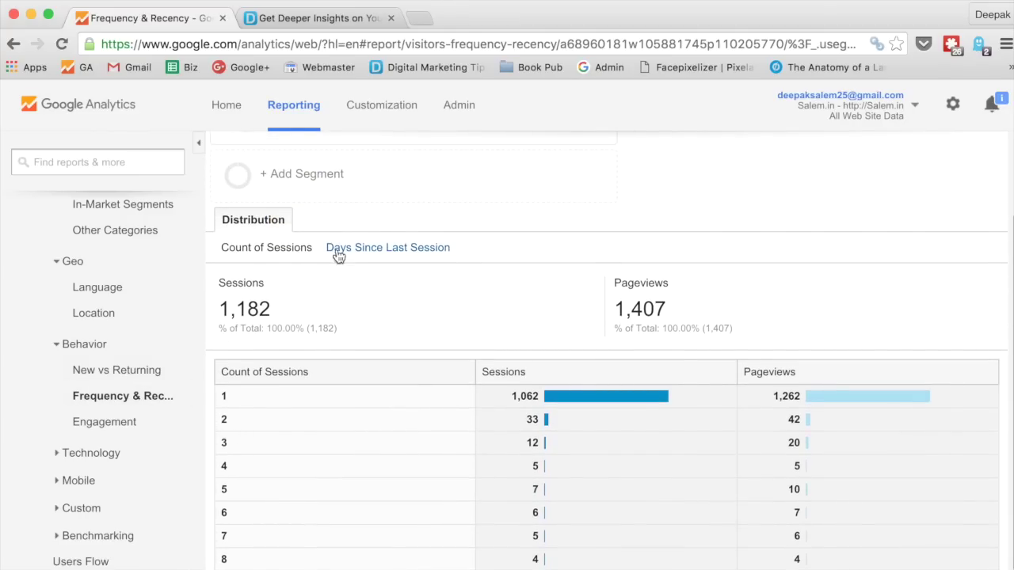
pyautogui.click(366, 247)
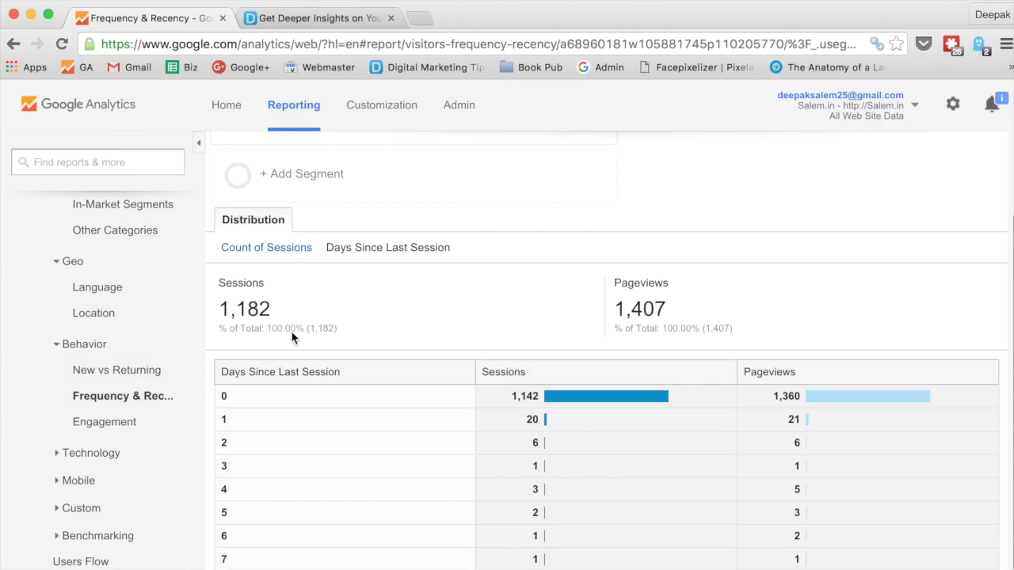
# Open the Engagement report and examine sessions by session duration, focusing on the 0-10 and 11-30 seconds rows
pyautogui.click(160, 429)
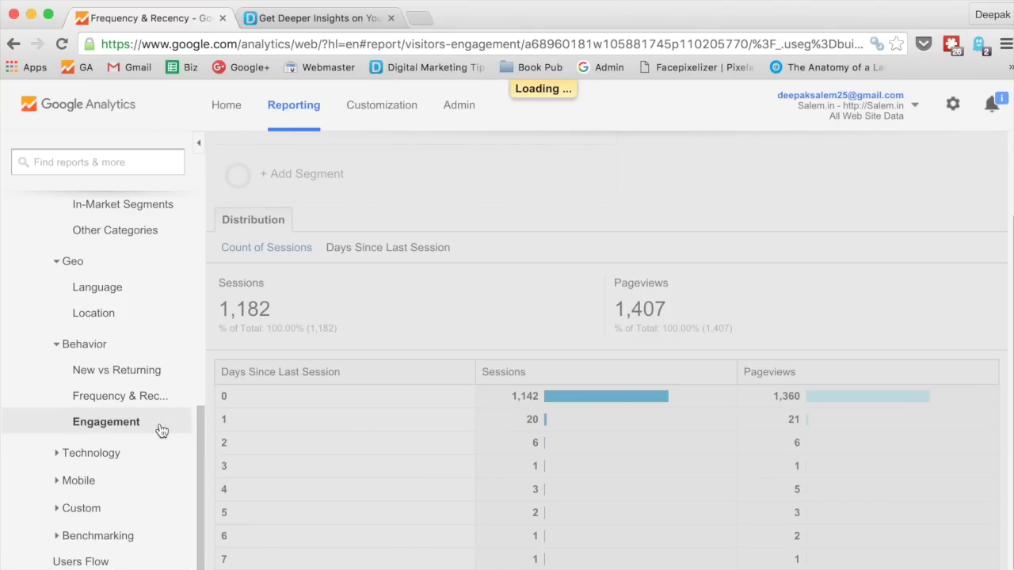
pyautogui.scroll(-2, 261, 430)
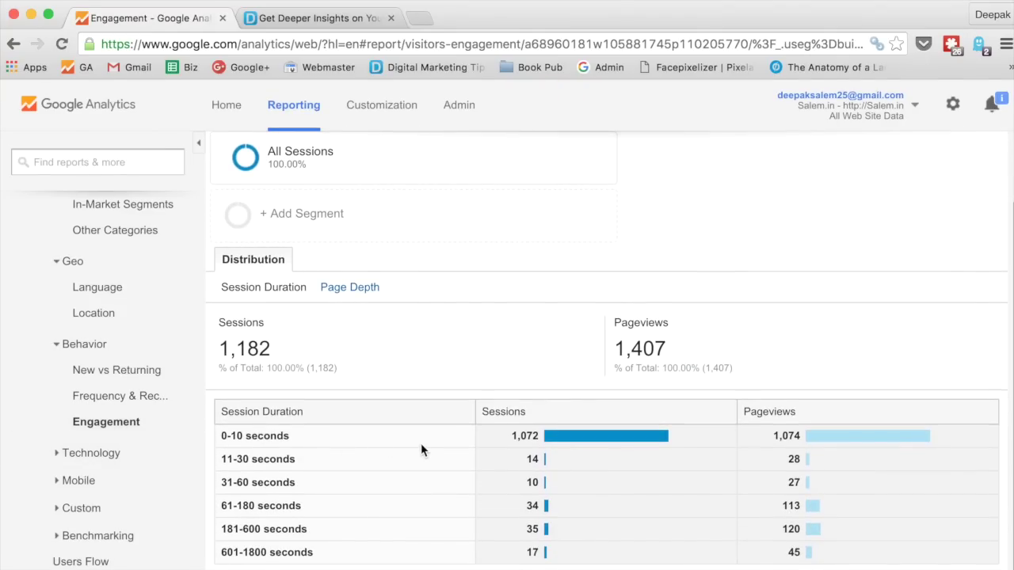
pyautogui.moveTo(499, 433); pyautogui.dragTo(538, 434)
pyautogui.click(499, 438)
pyautogui.doubleClick(529, 461)
pyautogui.click(529, 460)
pyautogui.scroll(2, 405, 460)
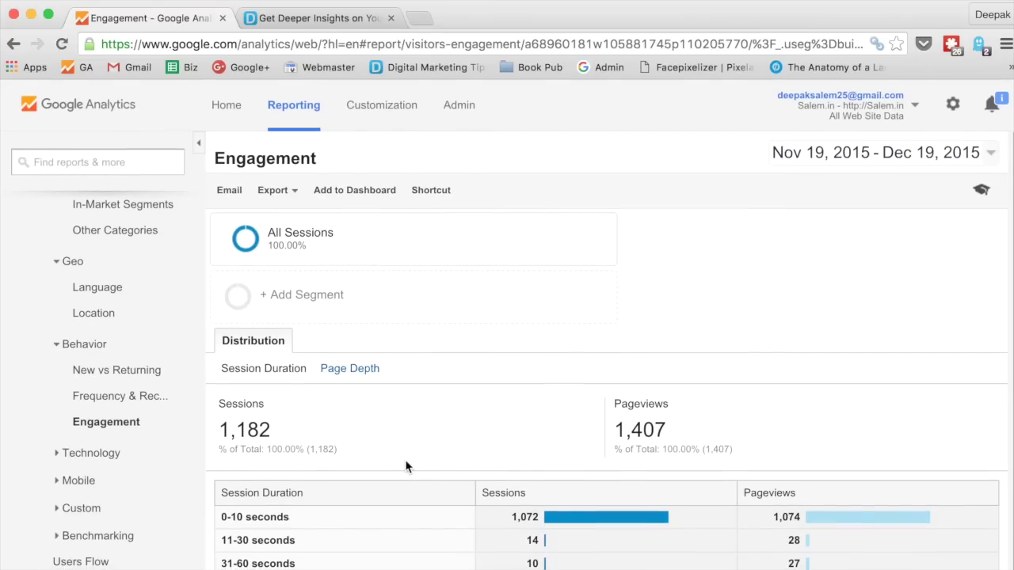
pyautogui.scroll(-2, 404, 459)
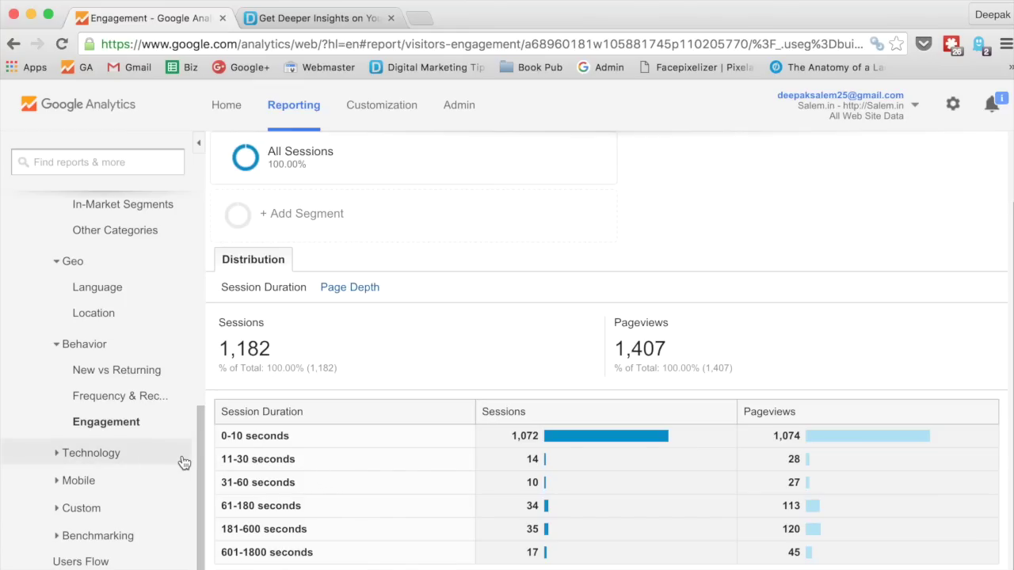
# Open the Browser & OS report under Technology and look through the browsers listed by sessions
pyautogui.click(91, 453)
pyautogui.click(164, 485)
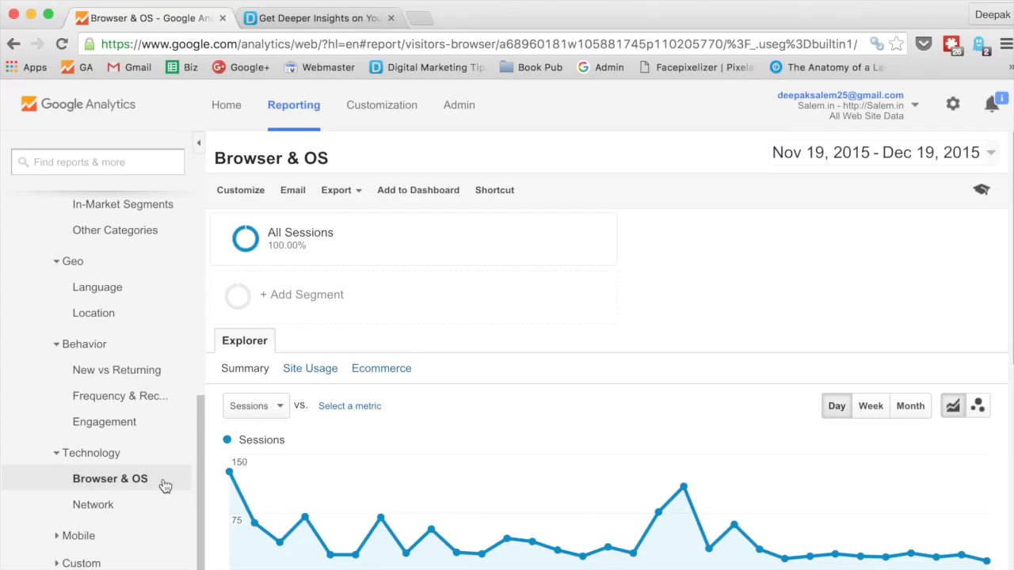
pyautogui.scroll(-10, 268, 477)
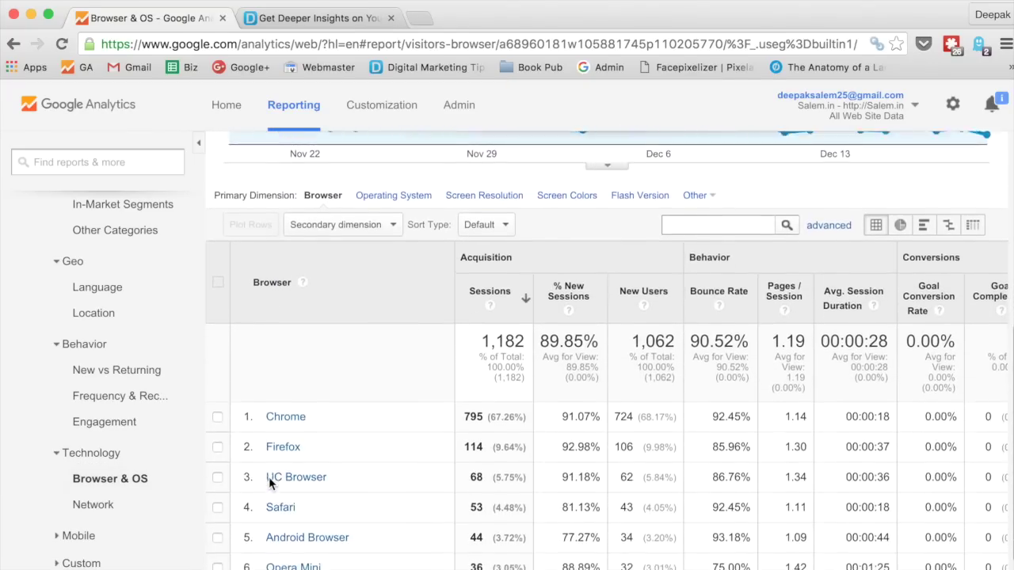
pyautogui.scroll(-3, 269, 477)
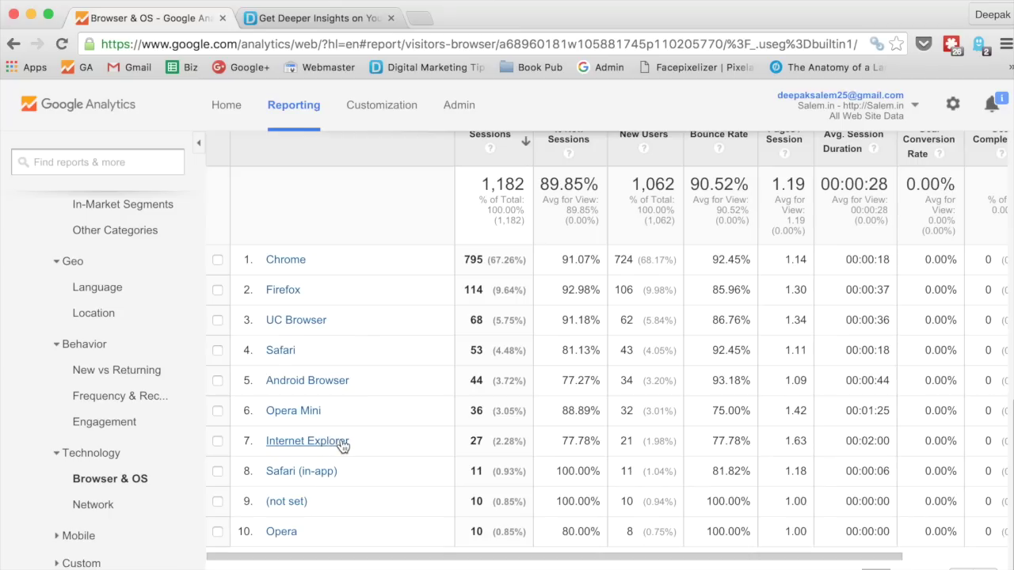
# Open the Network report and examine the service providers visitors use, including bharti telenet ltd. tamilnadu
pyautogui.click(153, 503)
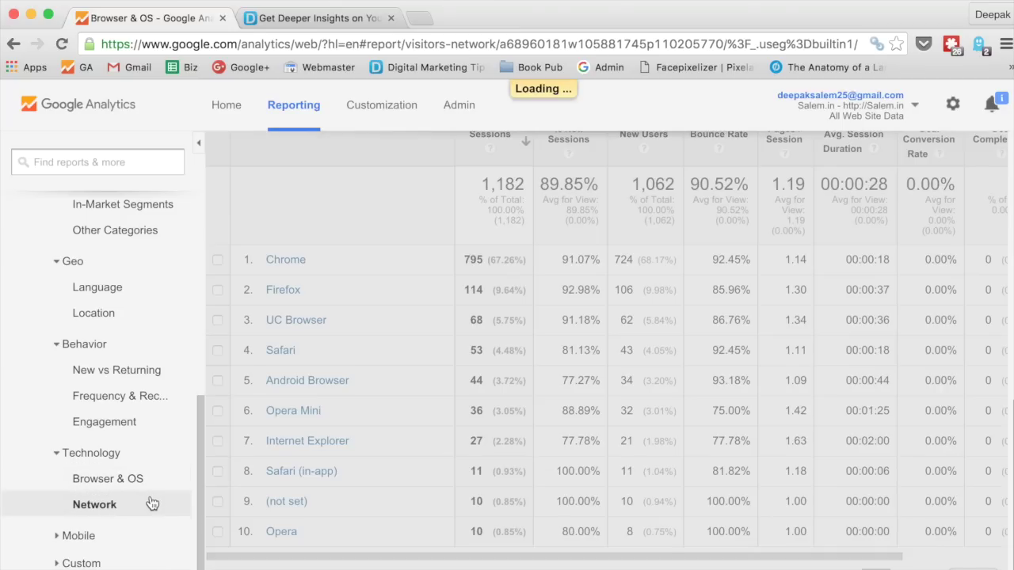
pyautogui.scroll(-5, 315, 478)
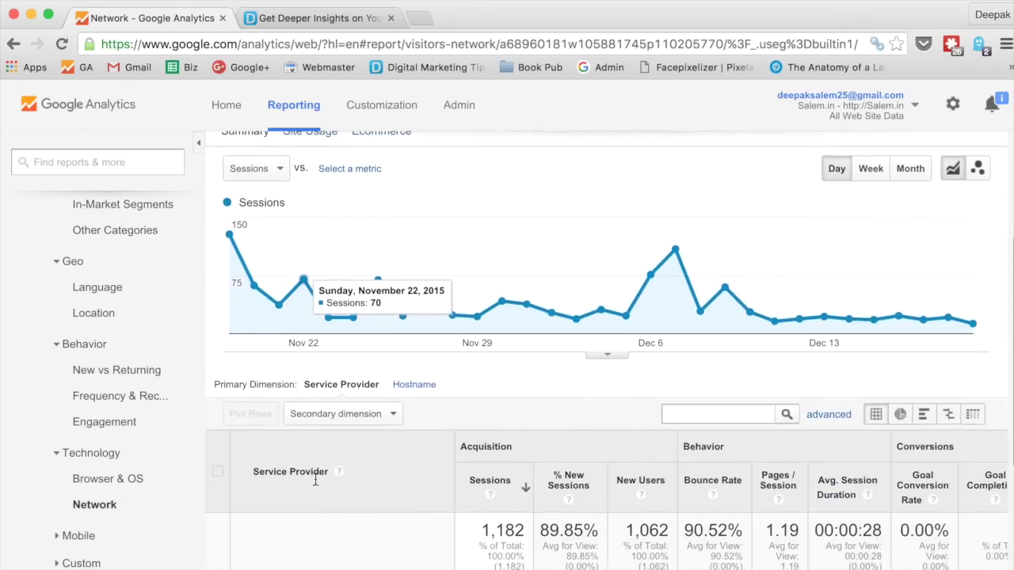
pyautogui.scroll(-5, 315, 477)
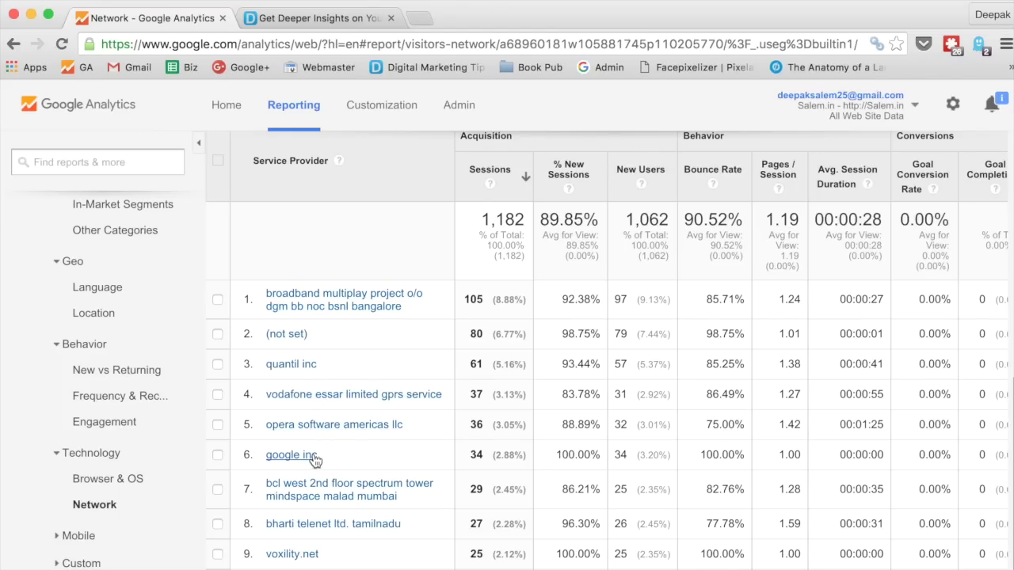
pyautogui.scroll(-2, 315, 536)
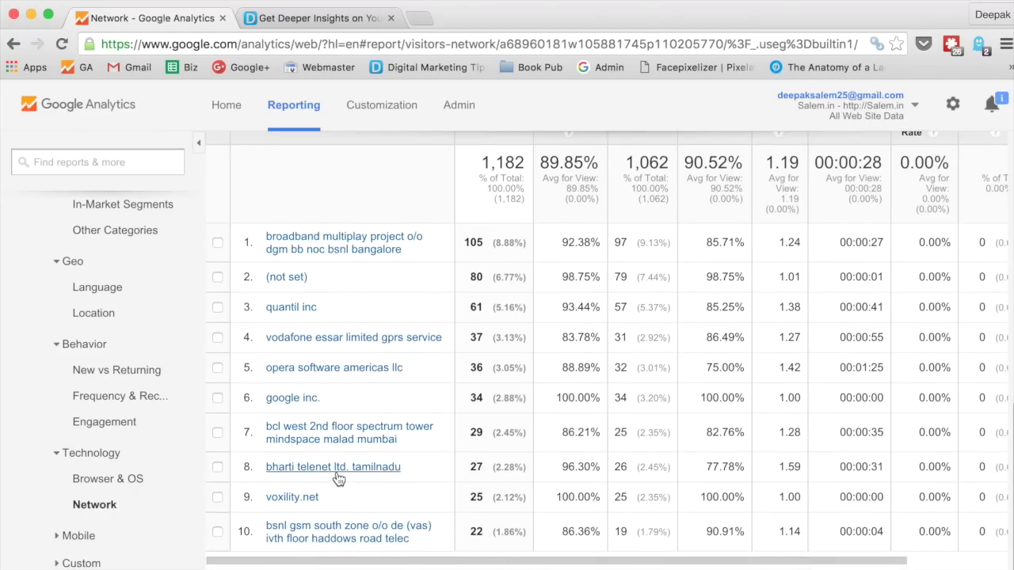
pyautogui.moveTo(402, 468); pyautogui.dragTo(343, 473)
pyautogui.click(425, 471)
# Open the Mobile Overview report and compare desktop, mobile and tablet sessions
pyautogui.scroll(-2, 158, 500)
pyautogui.click(131, 468)
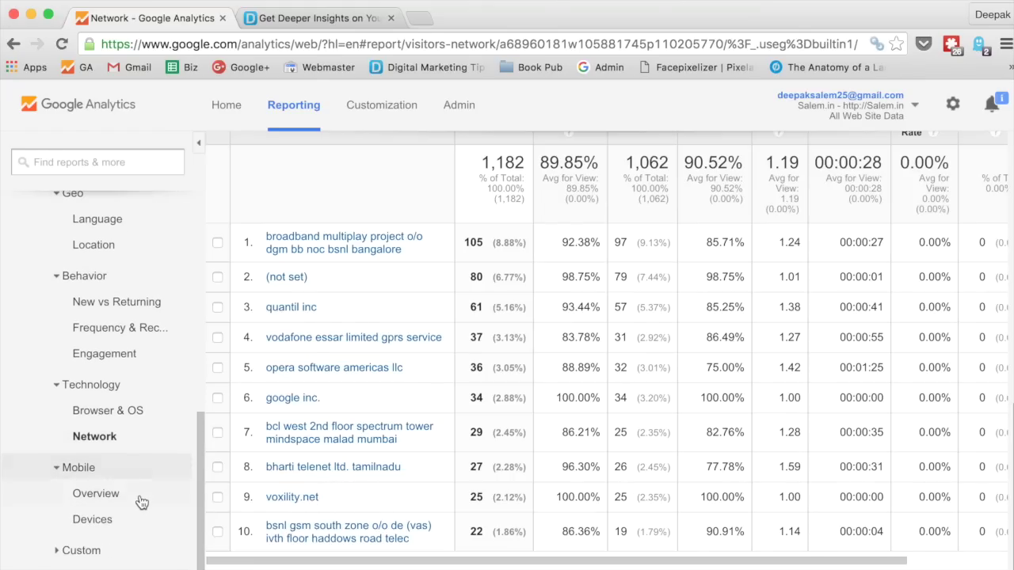
pyautogui.click(139, 498)
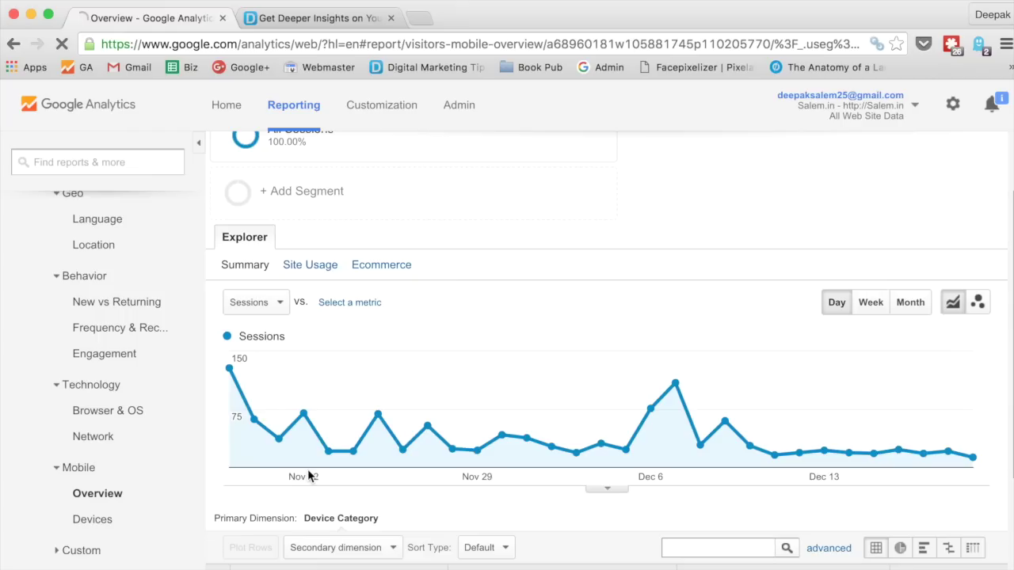
pyautogui.scroll(-5, 309, 475)
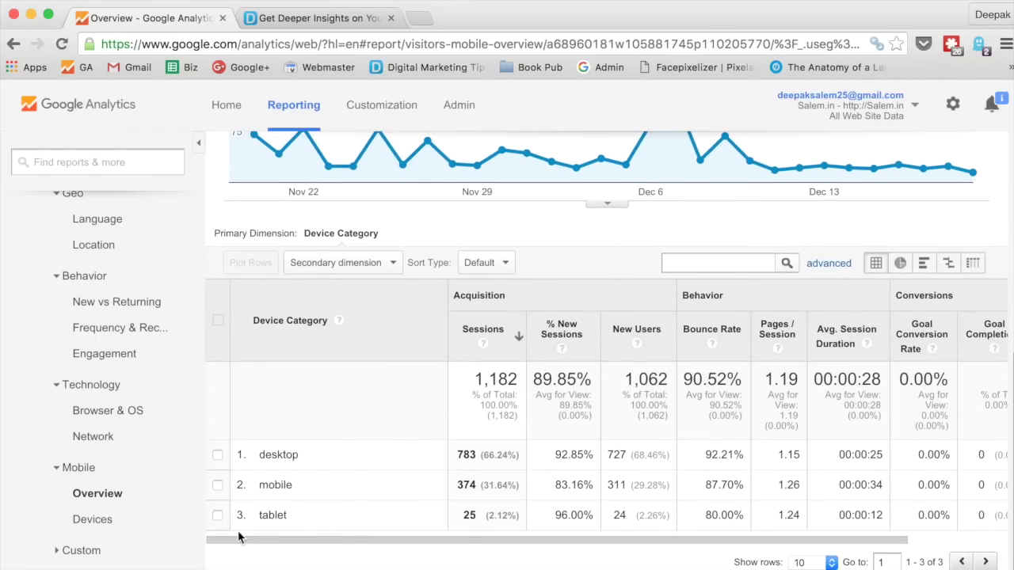
# Open the mobile Devices report and examine the sessions for each device model
pyautogui.click(160, 524)
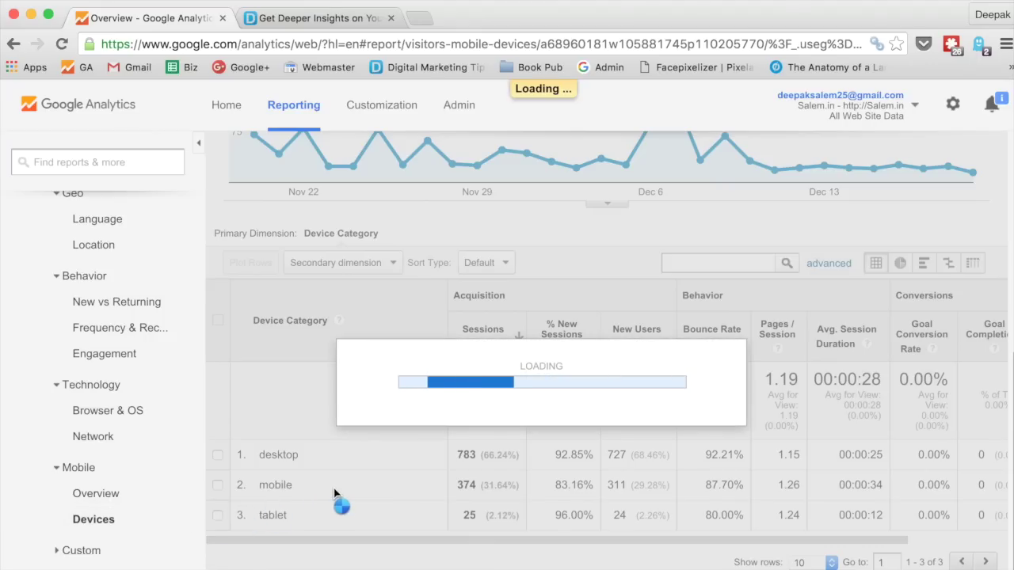
pyautogui.scroll(-5, 333, 491)
pyautogui.scroll(-5, 334, 491)
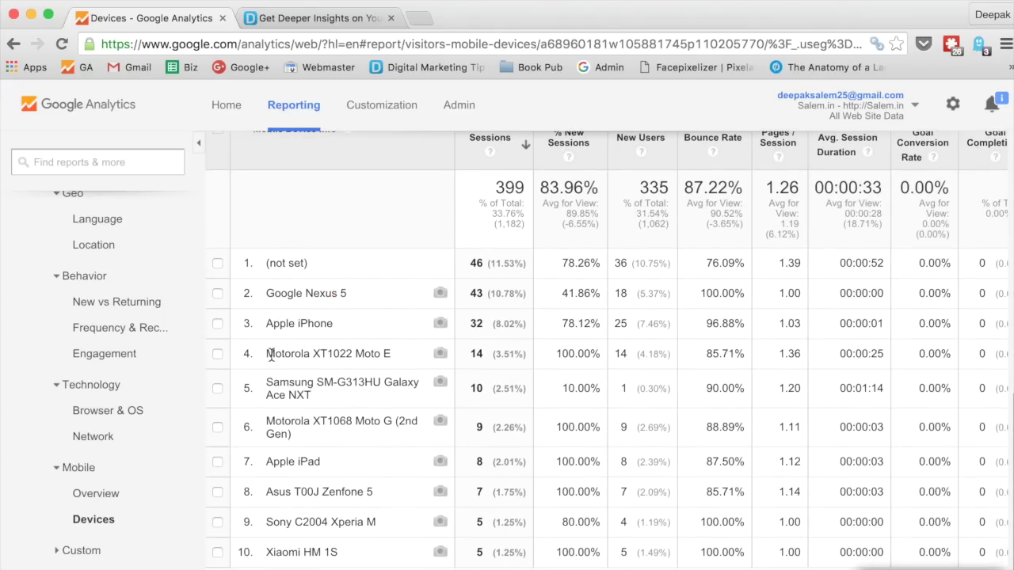
pyautogui.doubleClick(476, 263)
pyautogui.click(489, 264)
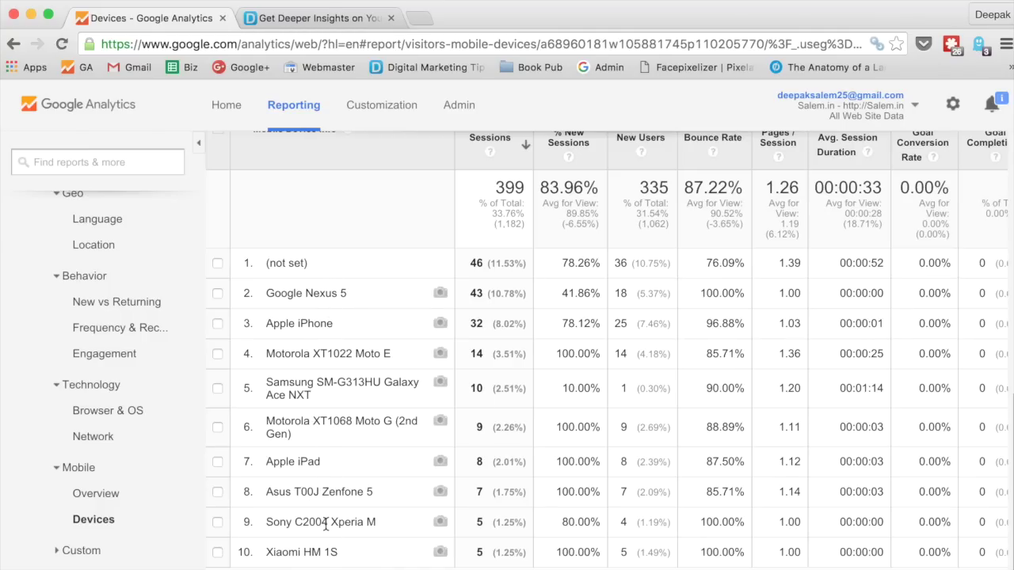
# Expand the Custom and Benchmarking groups to view the remaining Audience reports
pyautogui.scroll(-4, 153, 514)
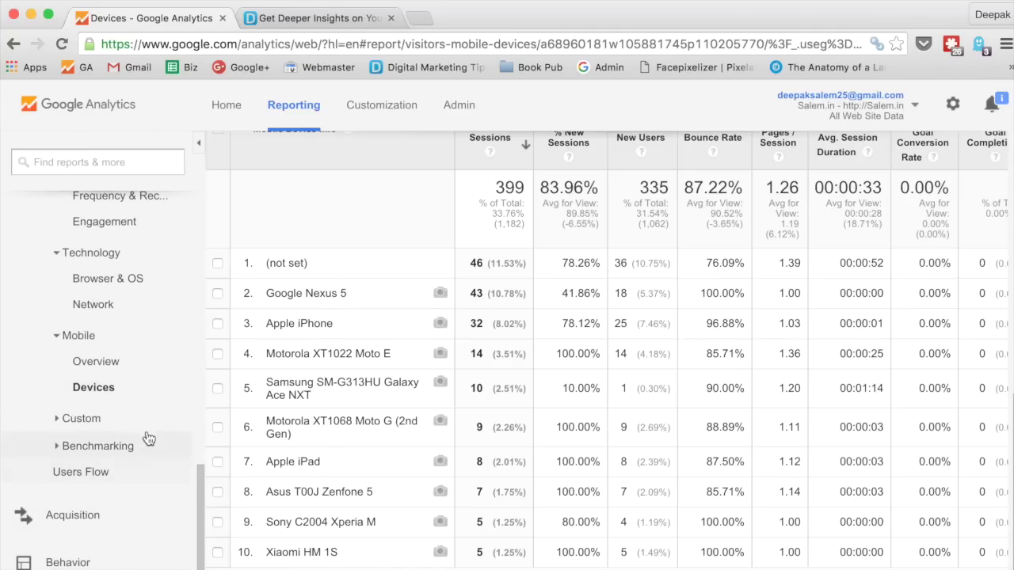
pyautogui.click(149, 420)
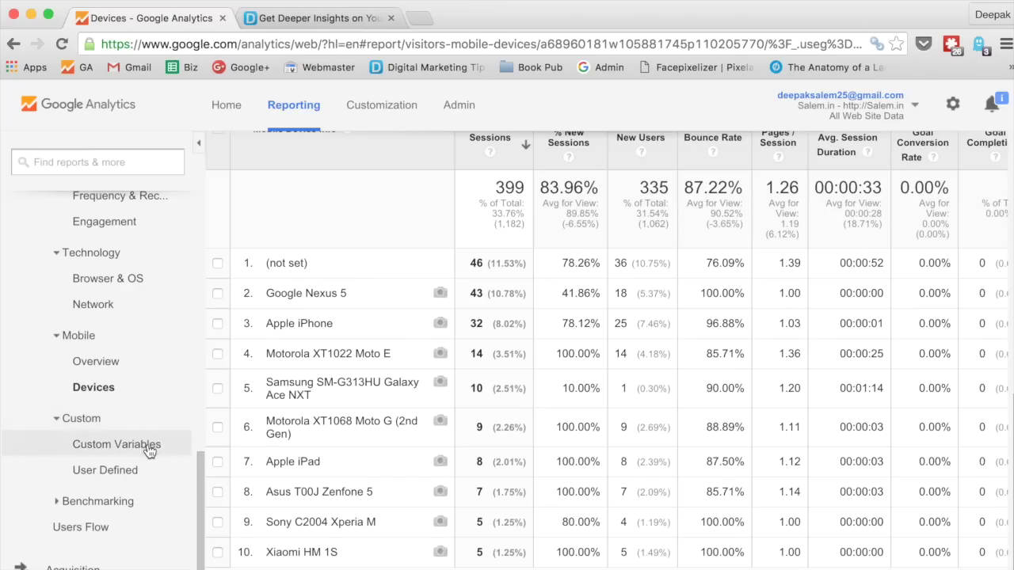
pyautogui.click(149, 505)
pyautogui.scroll(-4, 149, 508)
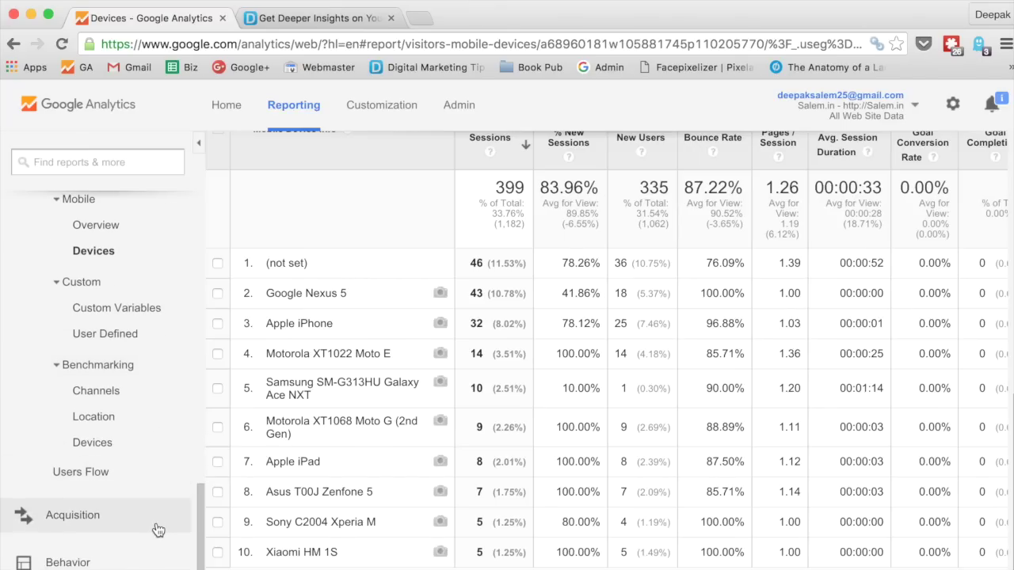
# Open the Real-Time Overview report to view the active users on the site
pyautogui.scroll(20, 140, 369)
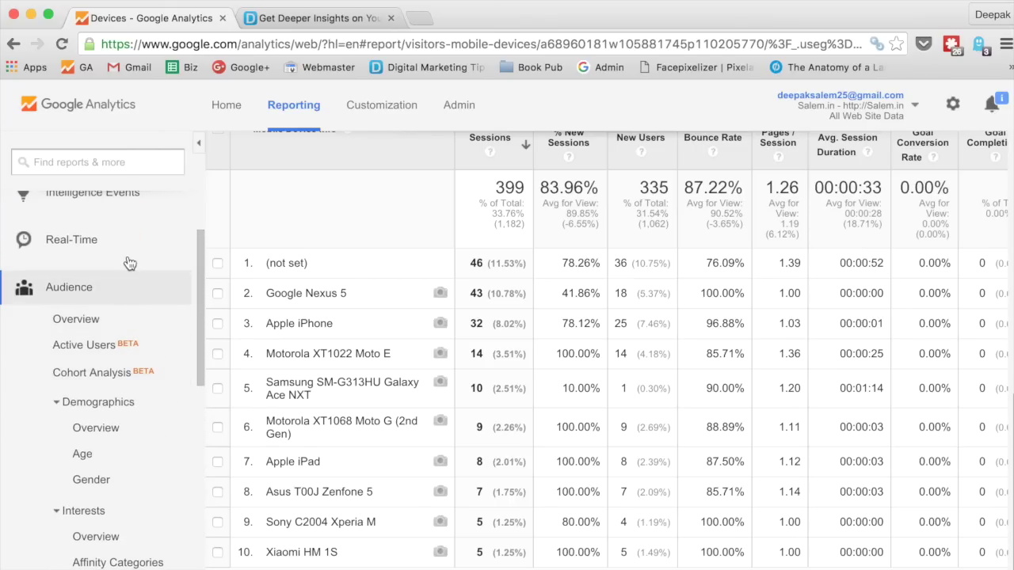
pyautogui.click(127, 248)
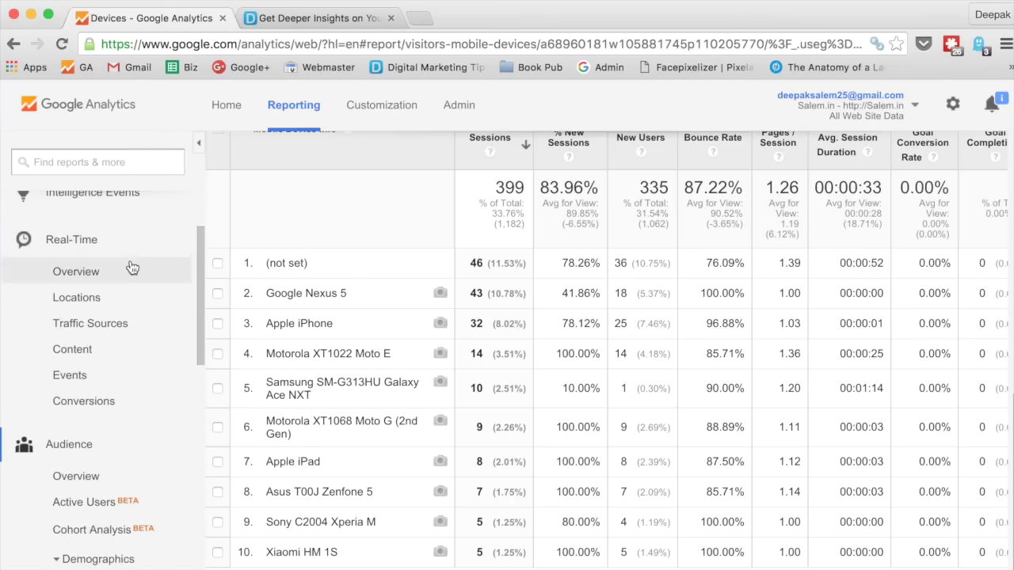
pyautogui.click(129, 269)
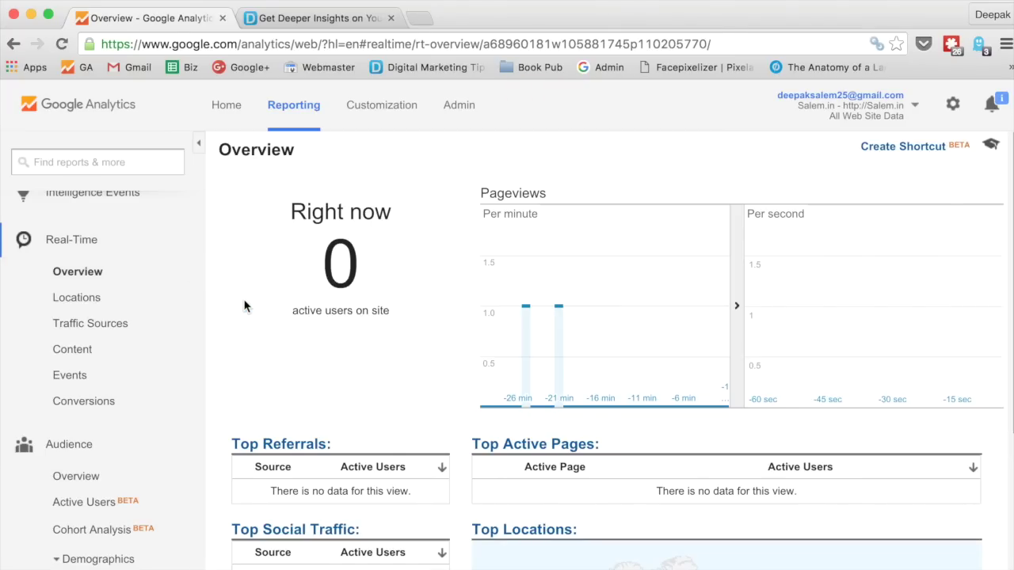
pyautogui.click(412, 20)
pyautogui.write('salem')
pyautogui.press('Return')
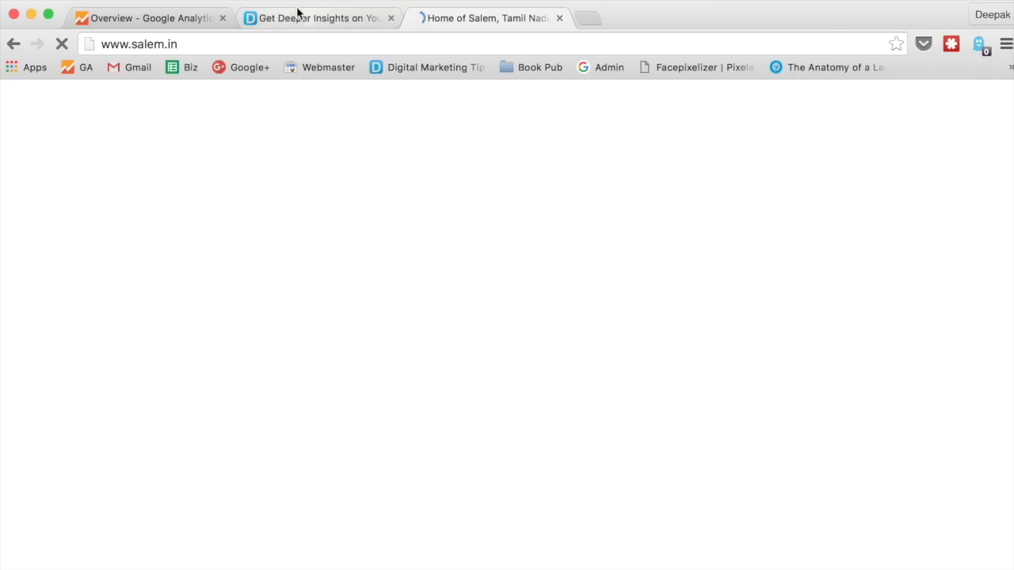
pyautogui.click(175, 18)
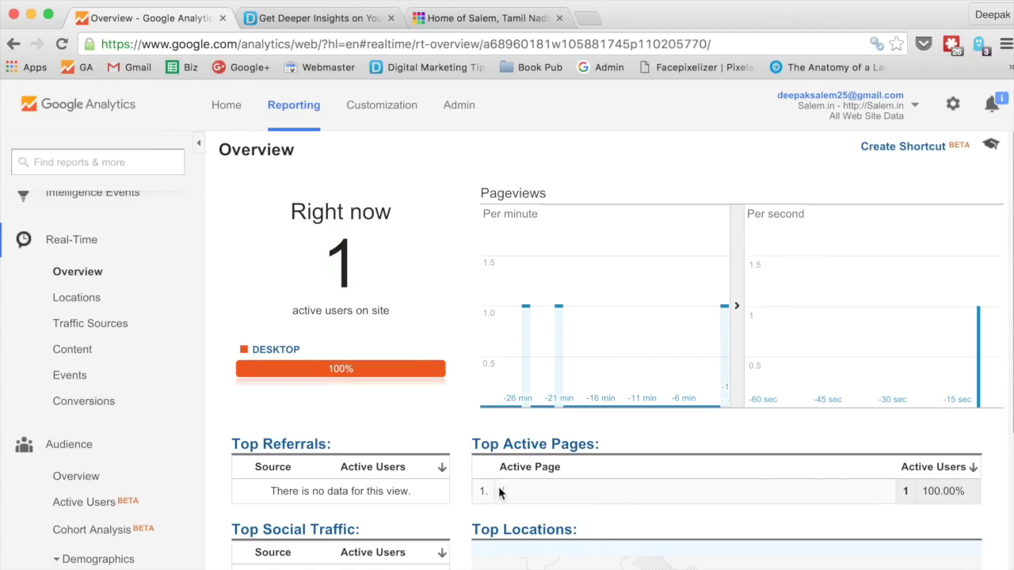
# Reload the Salem site's home page and open the History of Salem, Tamil Nadu article
pyautogui.click(466, 19)
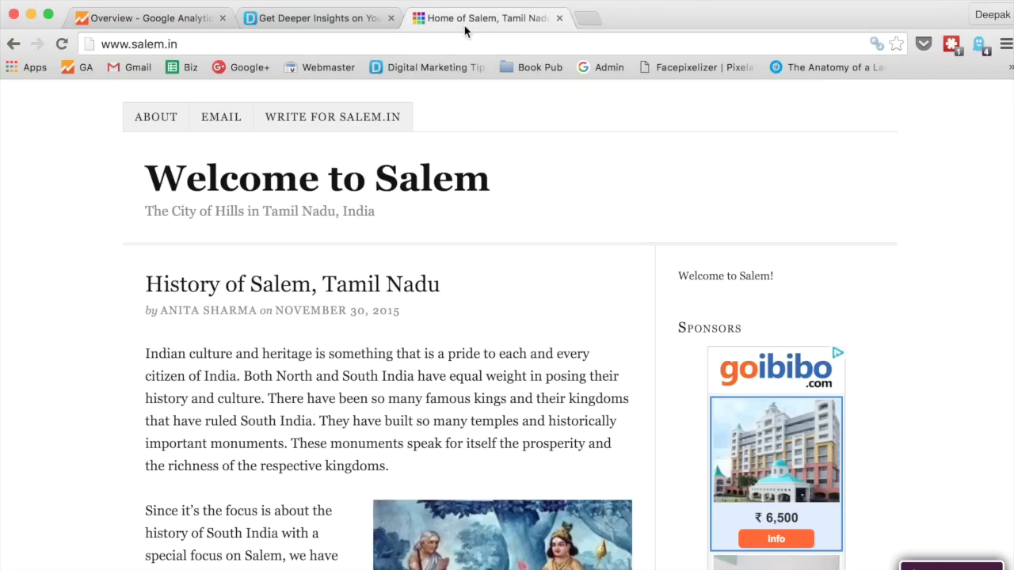
pyautogui.press('super+r')
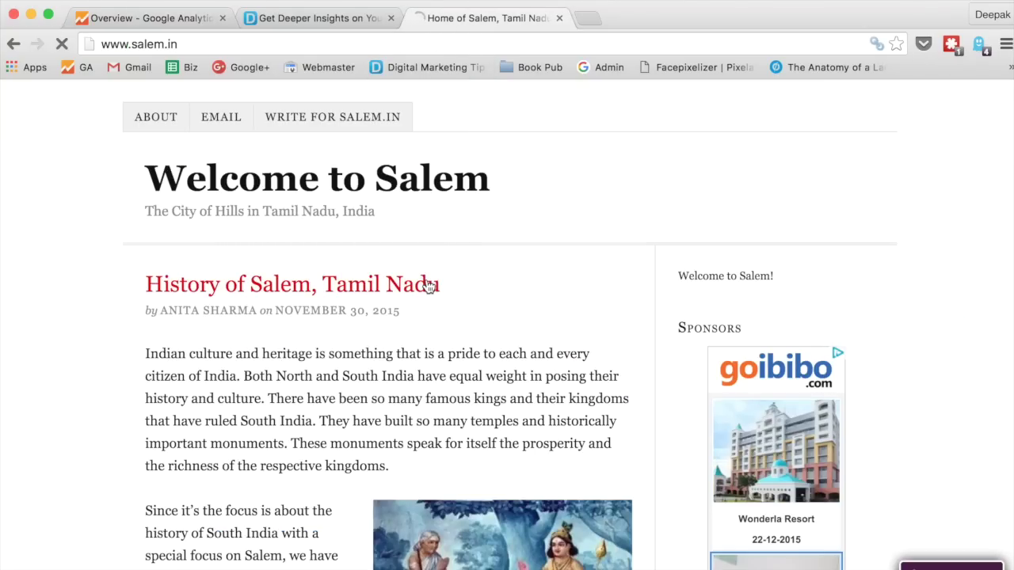
pyautogui.click(428, 287)
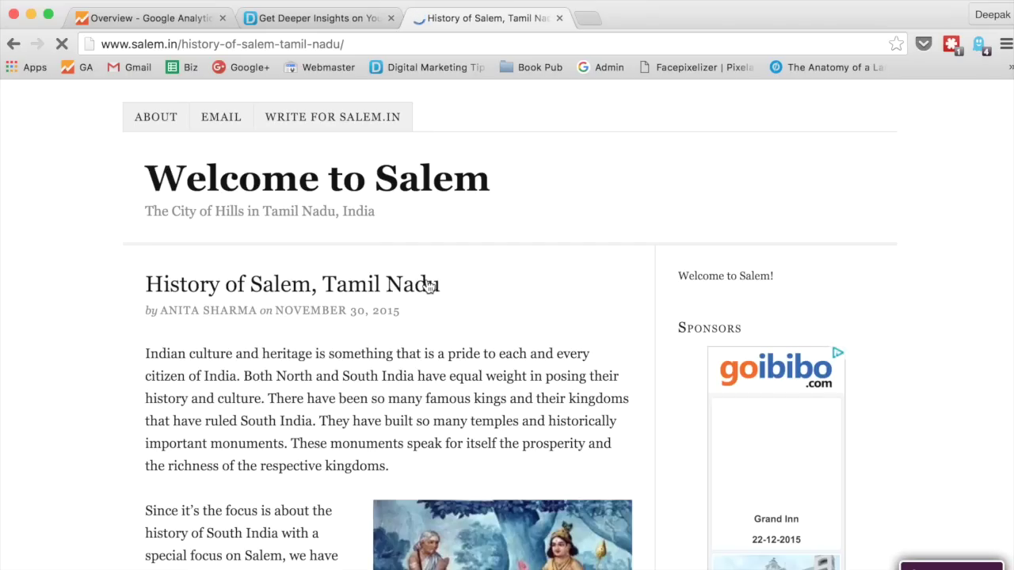
# Return to the Real-Time Overview and check the visit's active page and its location on the Top Locations map
pyautogui.click(174, 21)
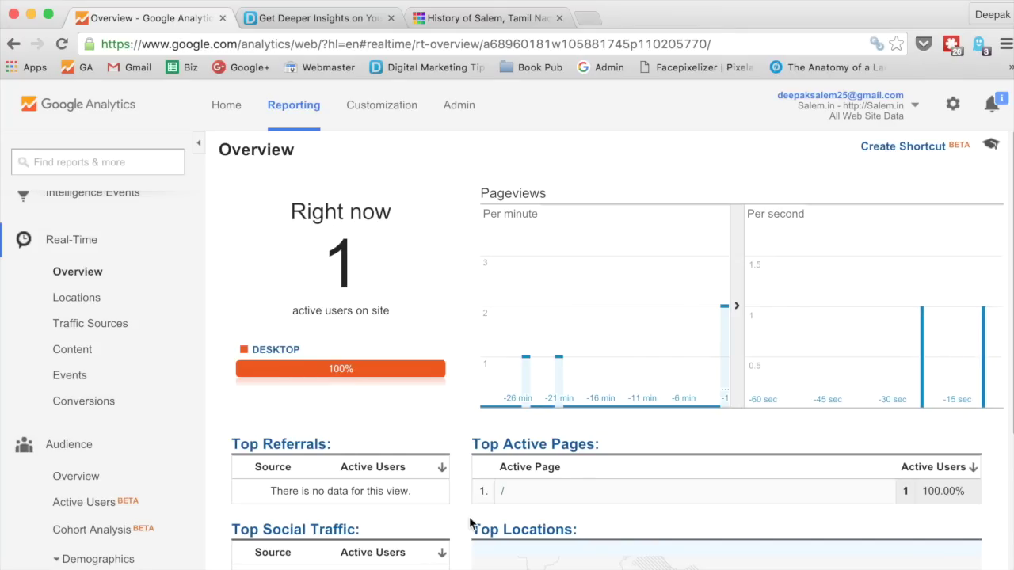
pyautogui.scroll(-1, 470, 522)
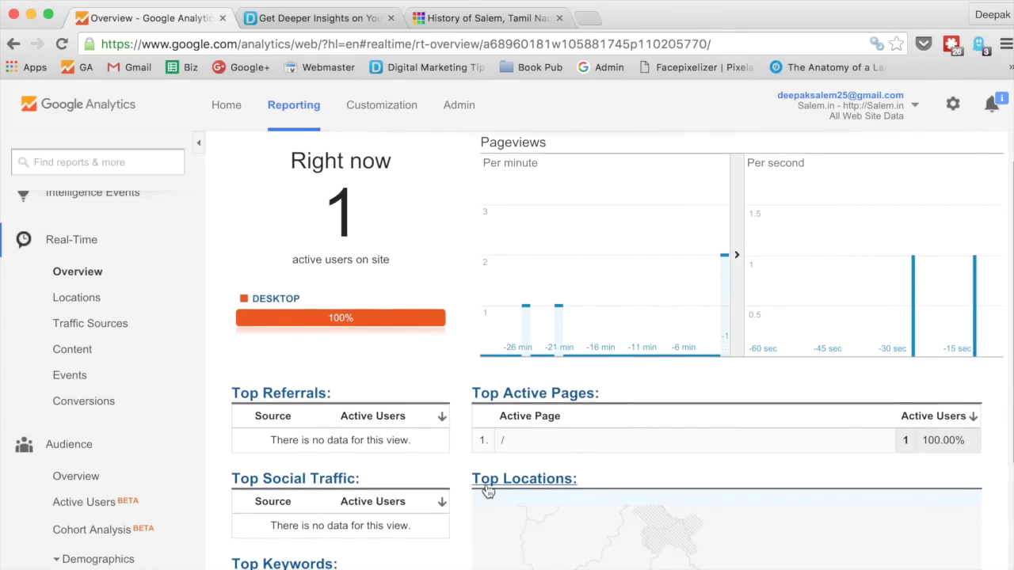
pyautogui.scroll(-5, 506, 469)
pyautogui.moveTo(667, 475)
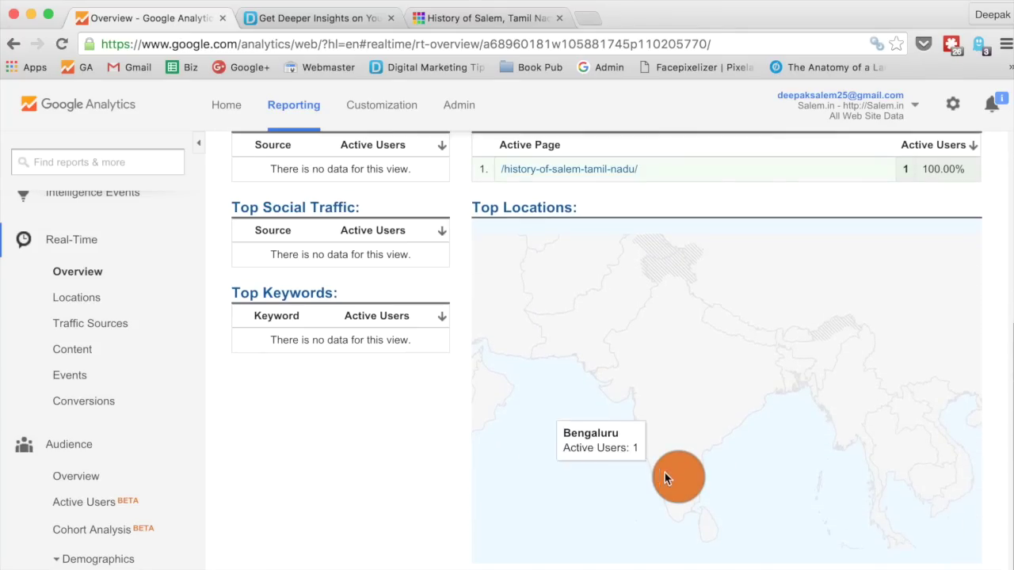
pyautogui.scroll(5, 600, 432)
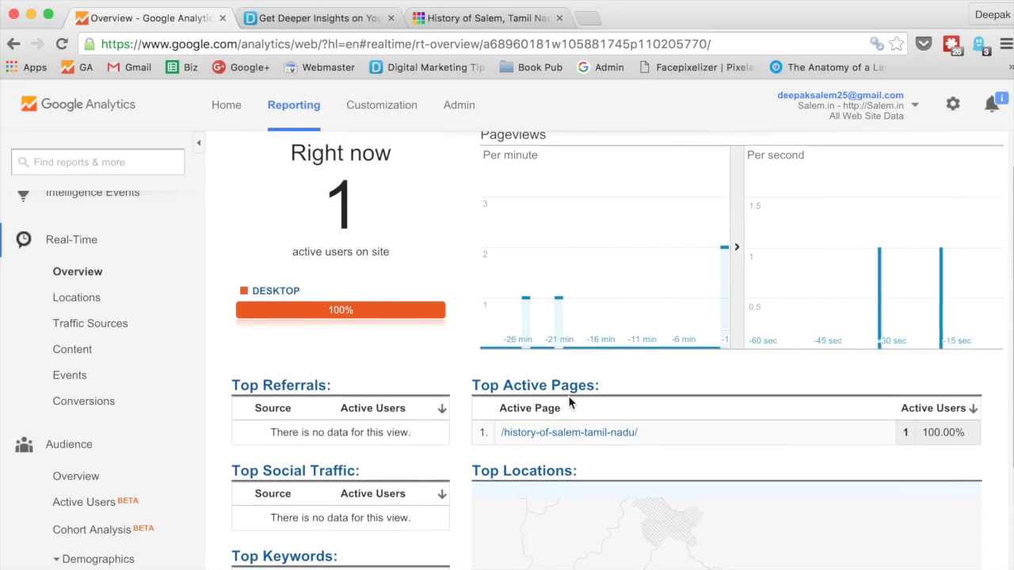
# Expand the Acquisition reports and open the Acquisition Overview
pyautogui.scroll(-2, 156, 441)
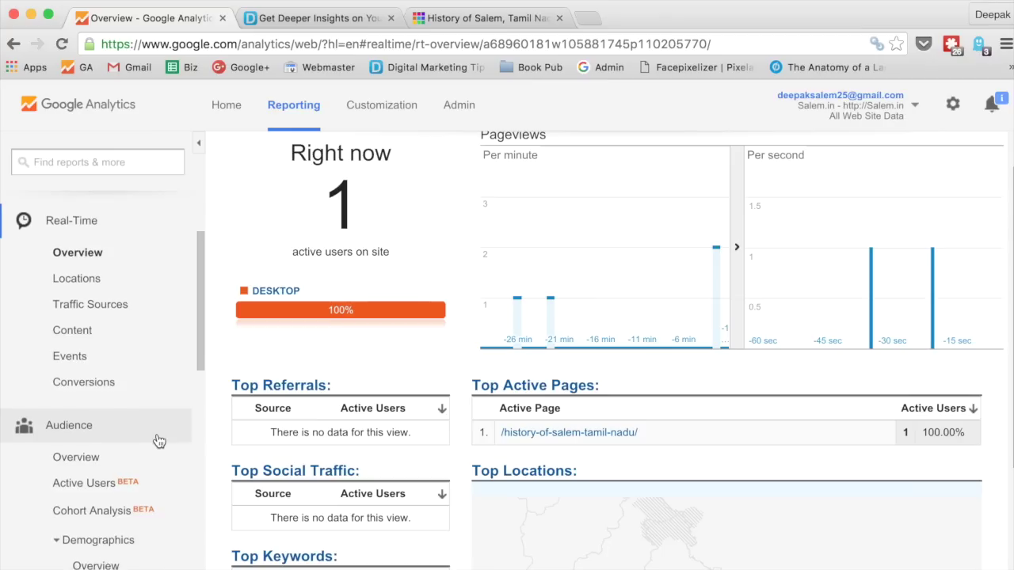
pyautogui.scroll(-15, 158, 441)
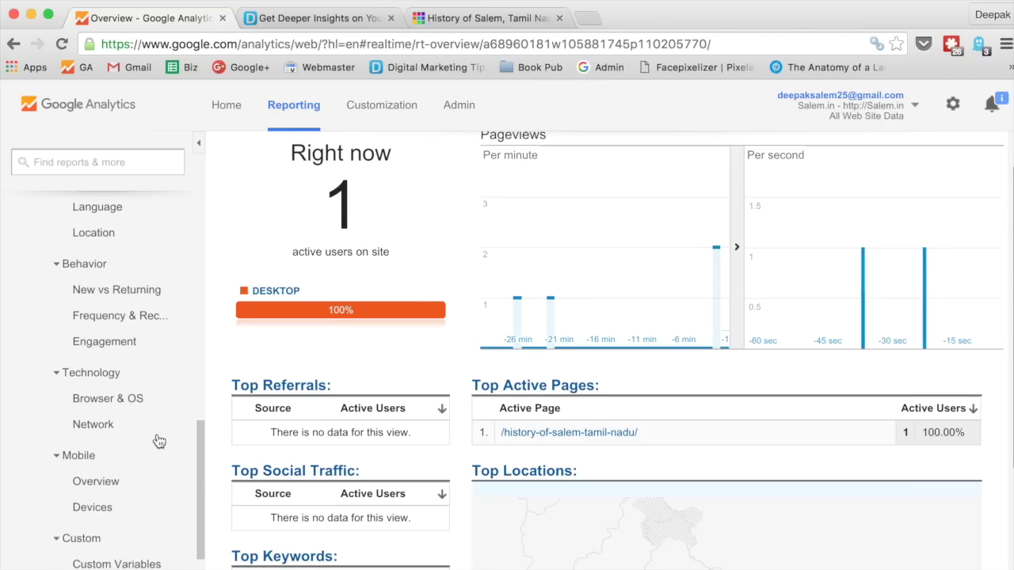
pyautogui.scroll(-3, 159, 441)
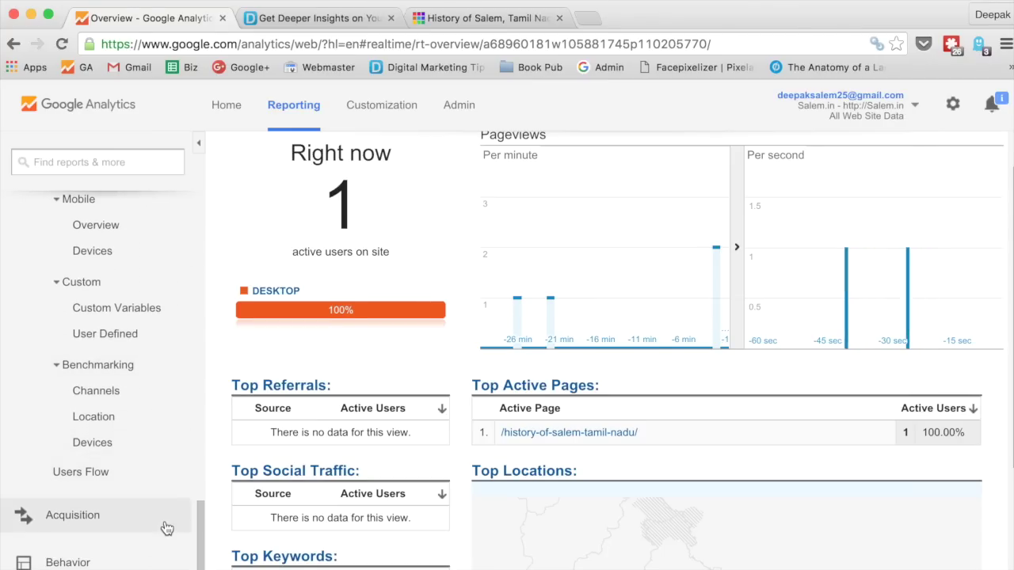
pyautogui.click(167, 528)
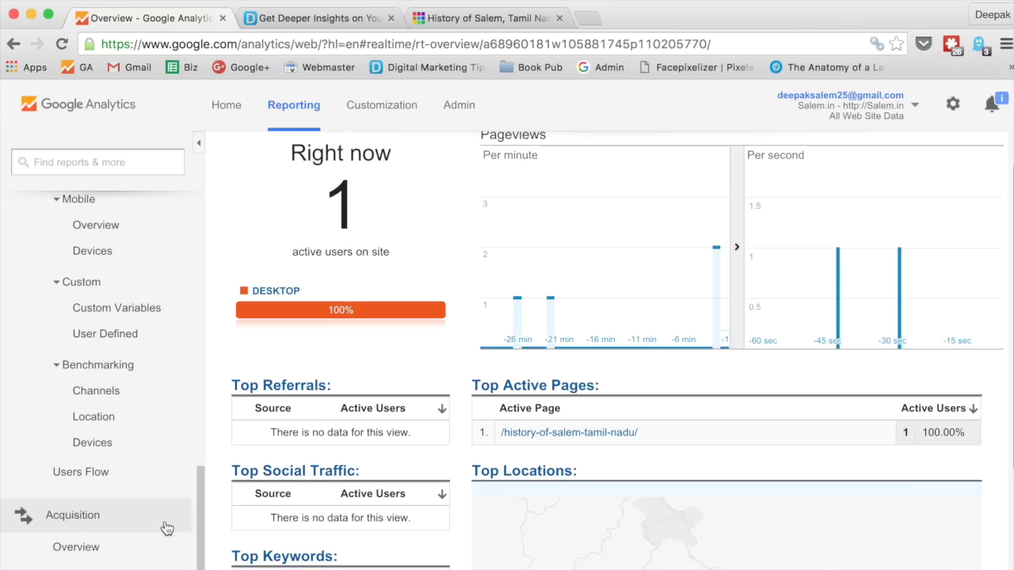
pyautogui.scroll(-3, 166, 528)
pyautogui.scroll(-2, 166, 528)
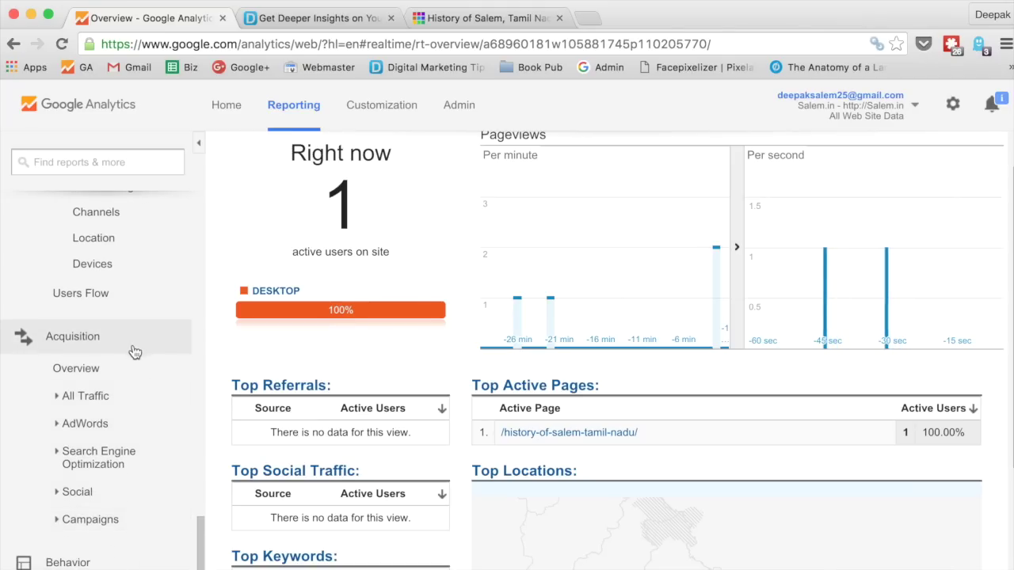
pyautogui.click(138, 374)
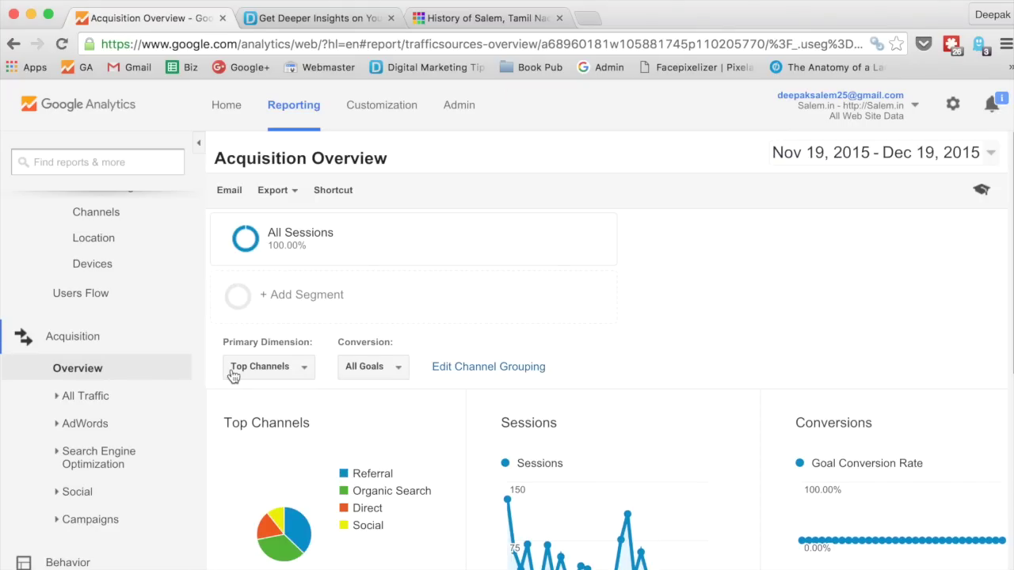
# Examine the Top Channels chart for the Referral and Organic Search shares, and the channel table beneath it
pyautogui.scroll(-5, 244, 376)
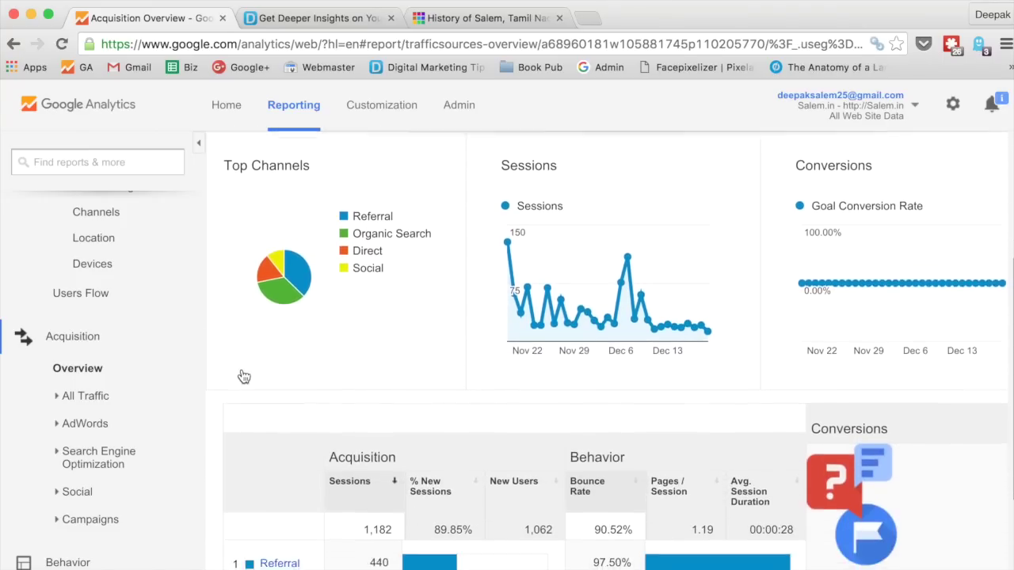
pyautogui.scroll(2, 244, 376)
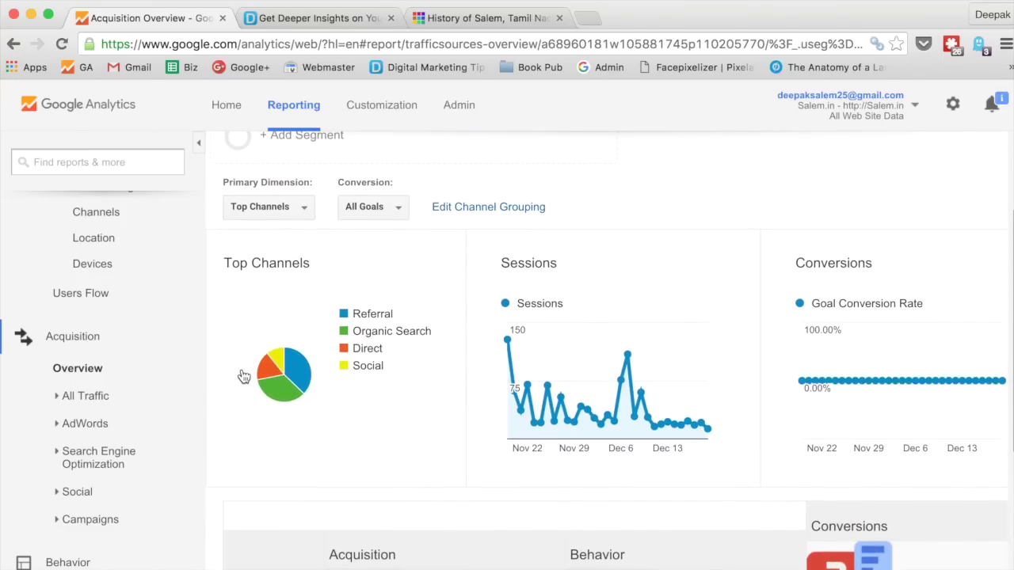
pyautogui.moveTo(305, 372)
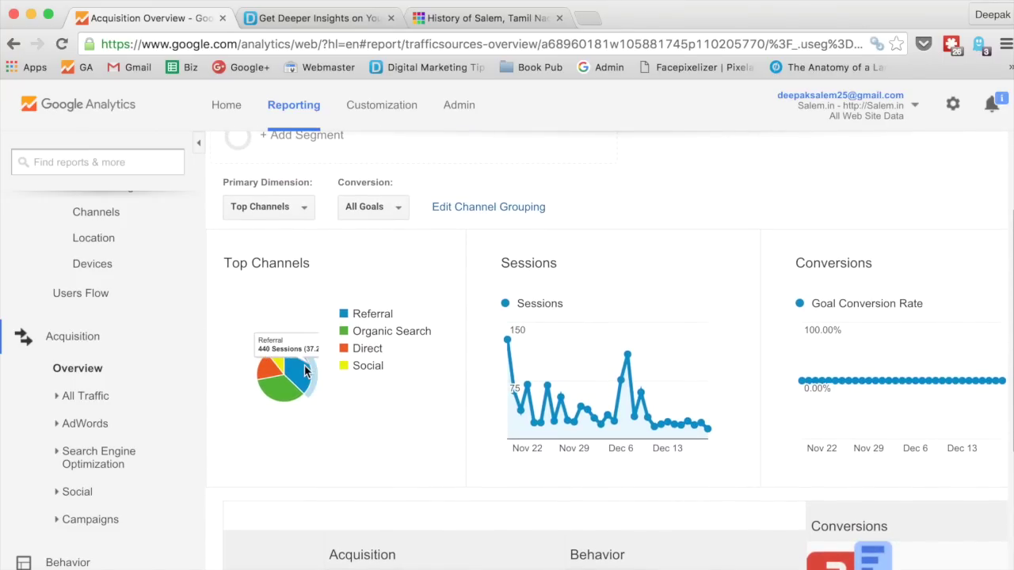
pyautogui.moveTo(279, 391)
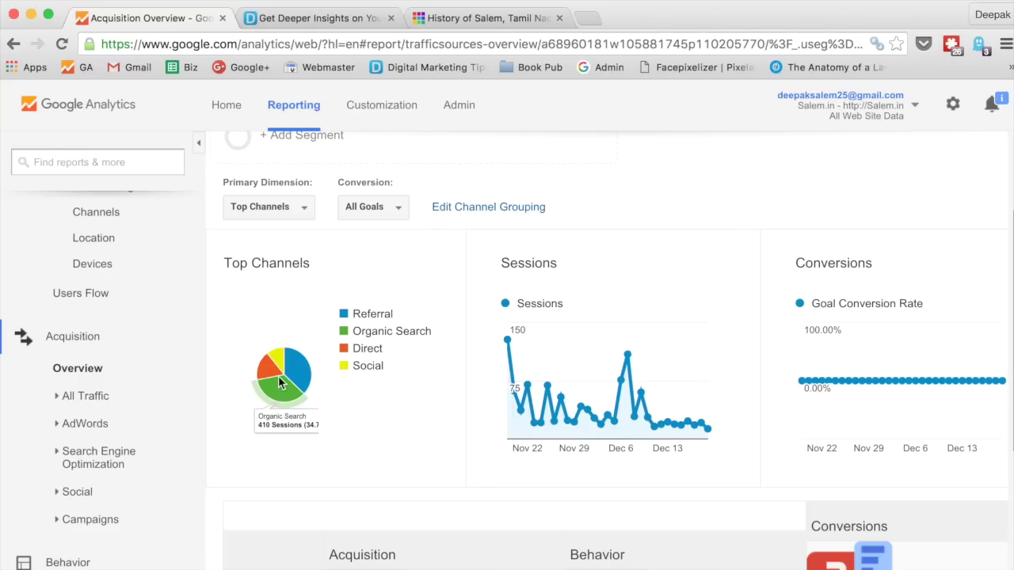
pyautogui.moveTo(272, 370)
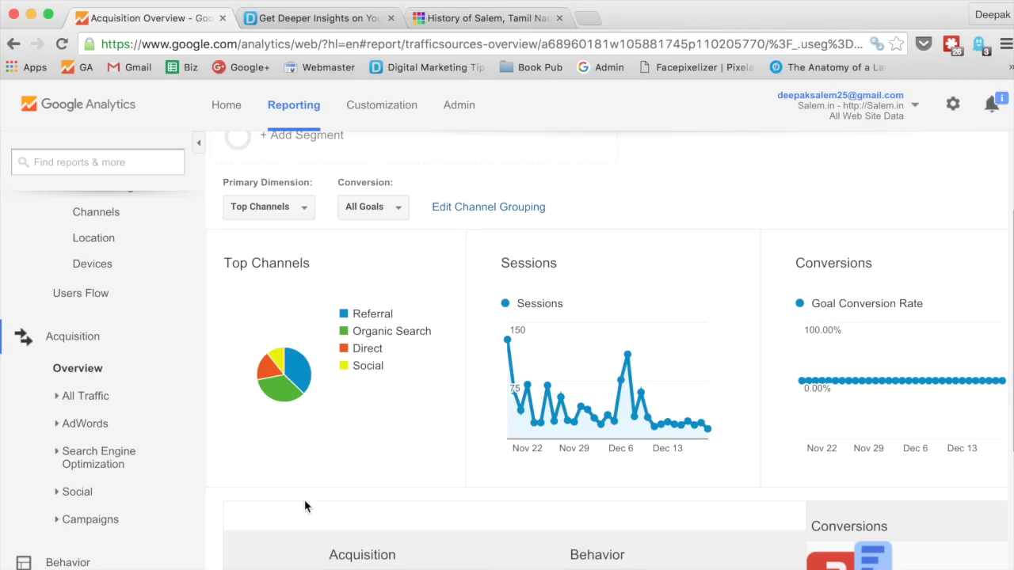
pyautogui.scroll(-9, 305, 506)
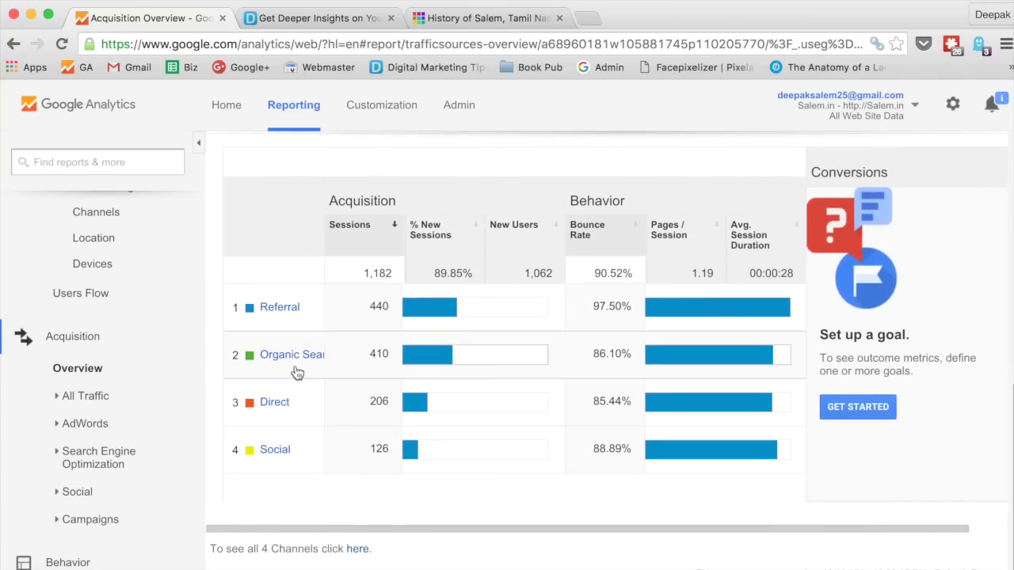
# Open the Channels report under All Traffic and review the default channel grouping table
pyautogui.click(103, 405)
pyautogui.click(111, 425)
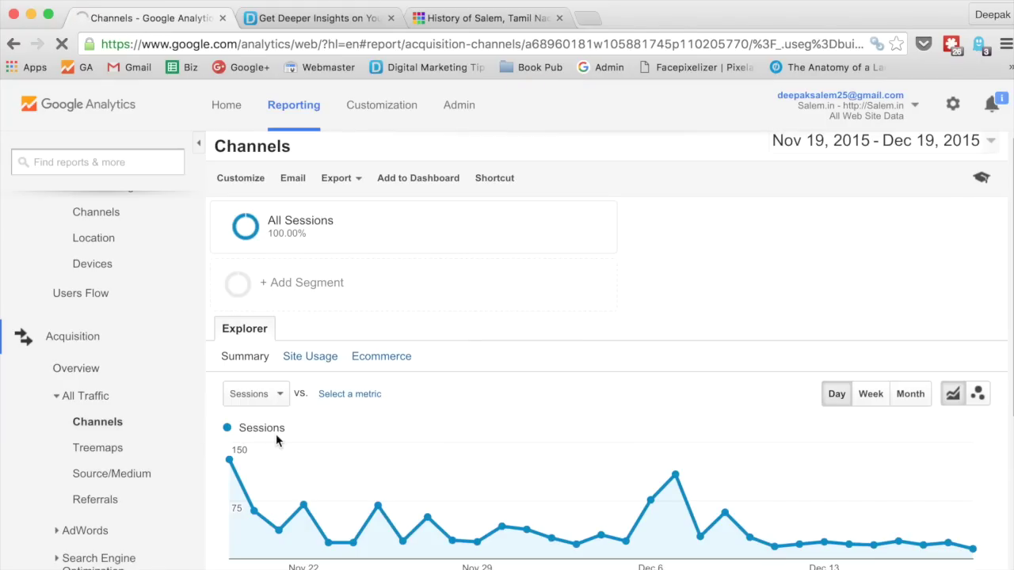
pyautogui.scroll(-5, 277, 436)
pyautogui.scroll(-4, 275, 440)
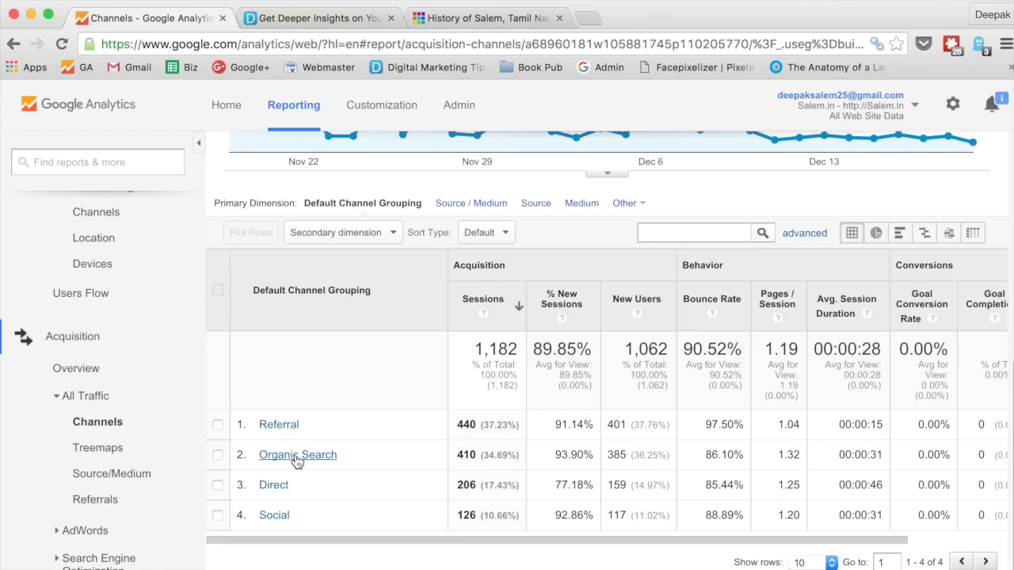
# Drill into the Organic Search channel and examine its keywords, including the session share of (not provided)
pyautogui.click(296, 456)
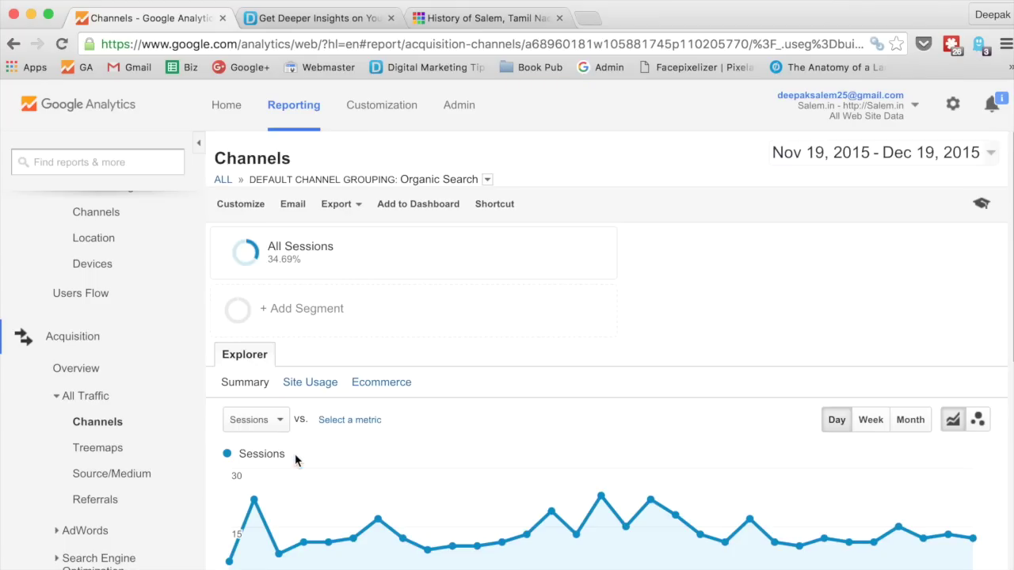
pyautogui.scroll(-4, 294, 460)
pyautogui.scroll(-2, 295, 460)
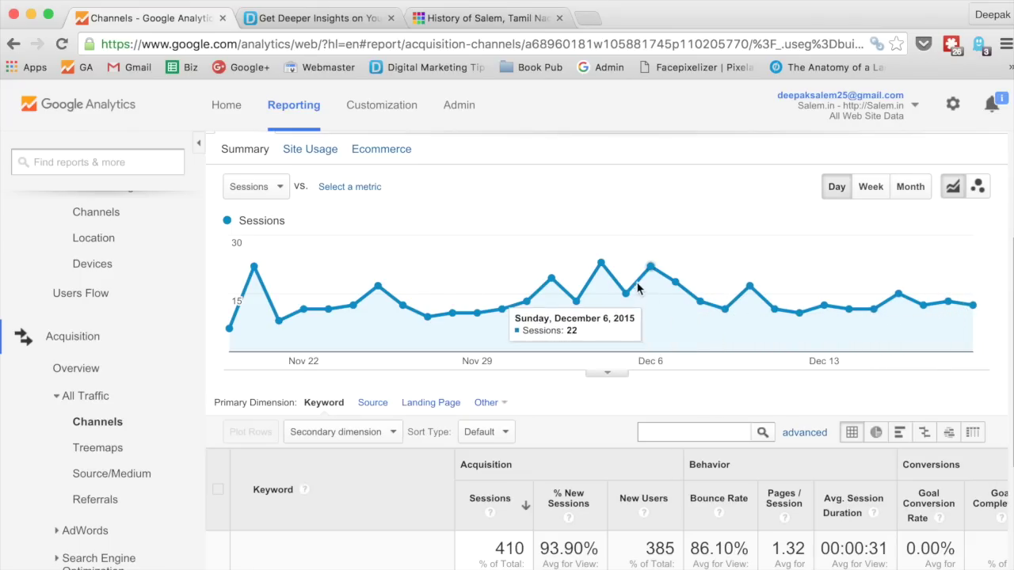
pyautogui.scroll(-8, 538, 374)
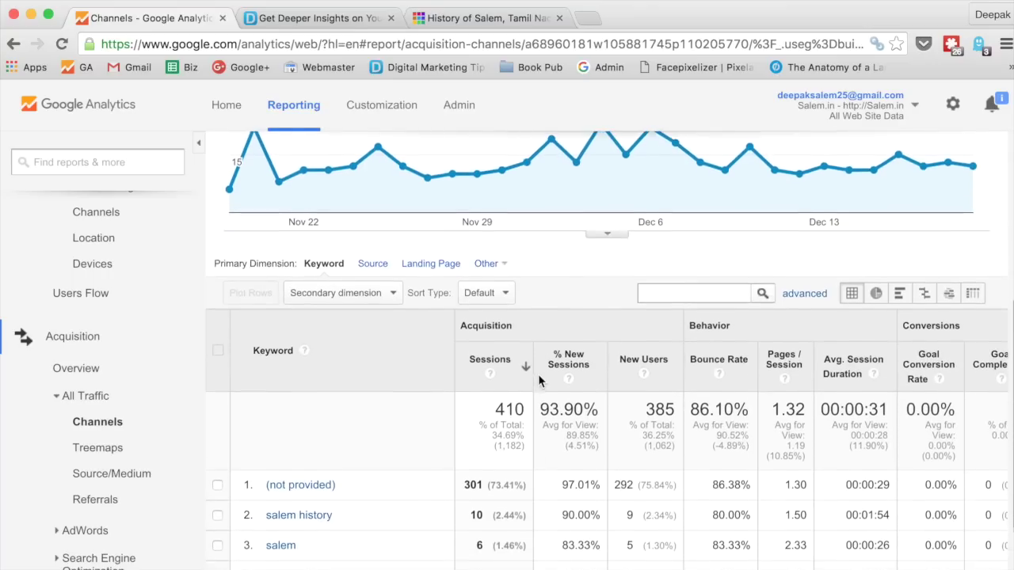
pyautogui.scroll(-1, 538, 373)
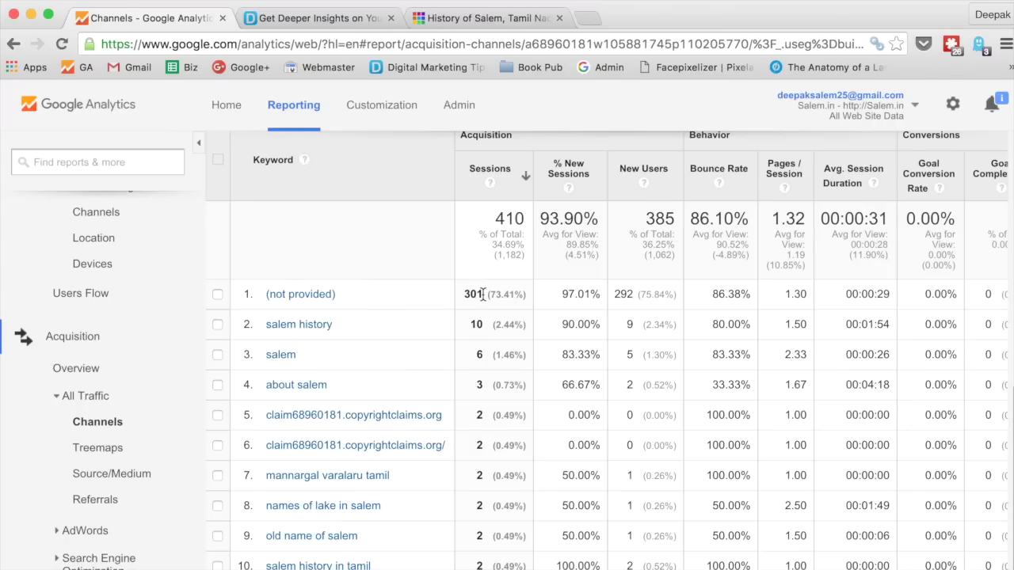
pyautogui.moveTo(488, 295); pyautogui.dragTo(529, 293)
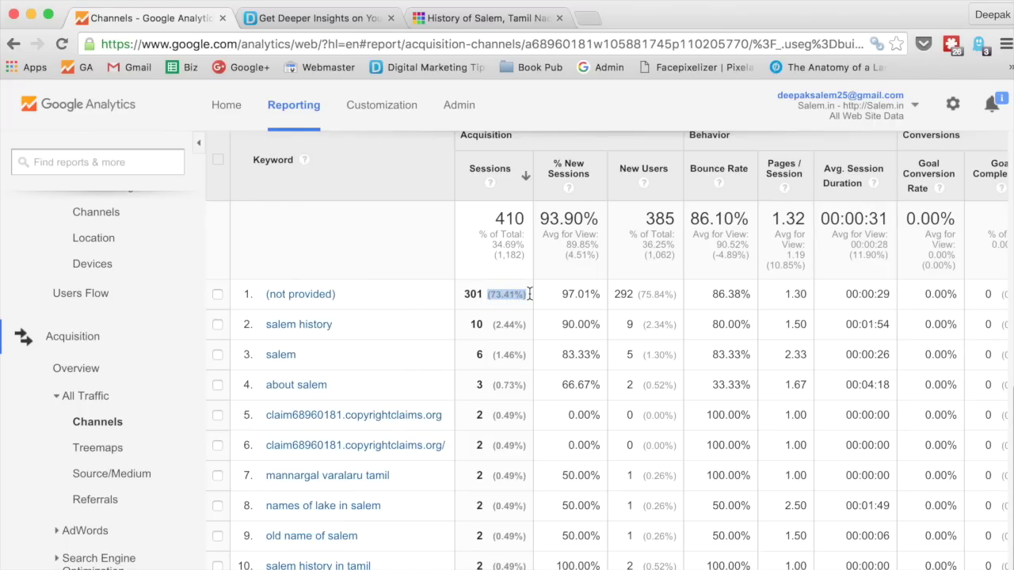
pyautogui.click(517, 298)
# Open the Treemaps report and examine the channel treemap and its data table below the AdWords linking notice
pyautogui.click(157, 444)
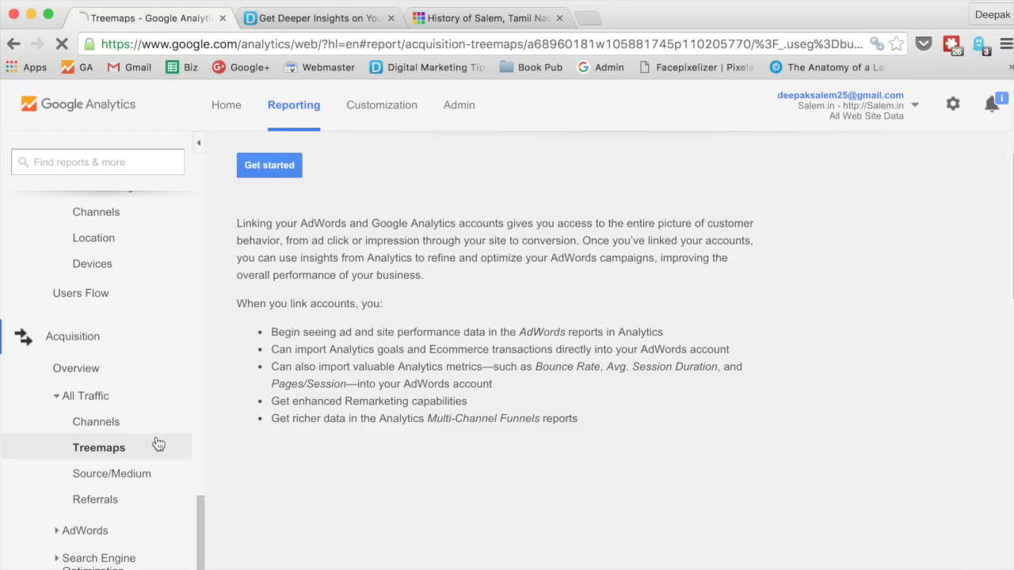
pyautogui.scroll(2, 275, 263)
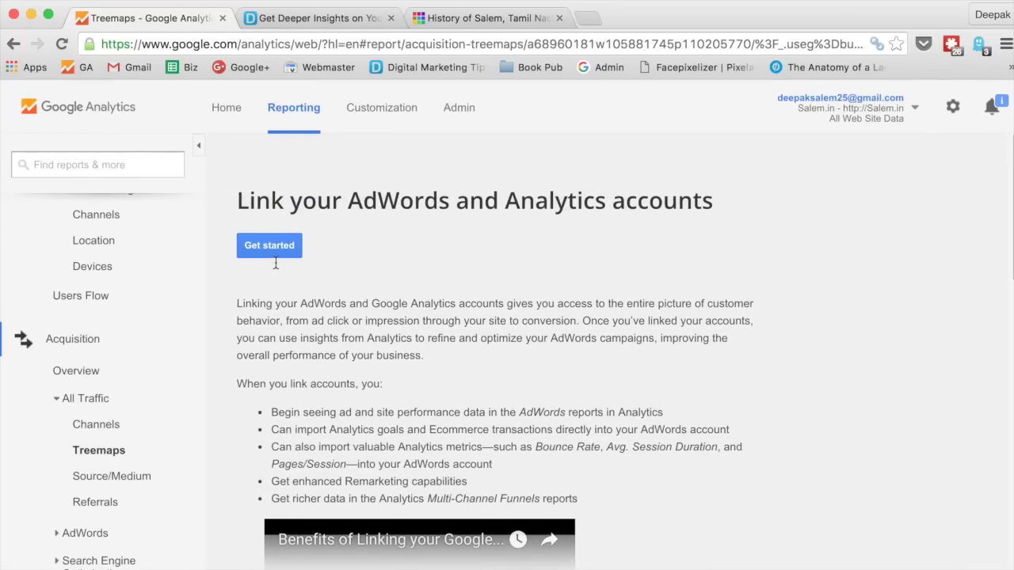
pyautogui.scroll(-5, 389, 267)
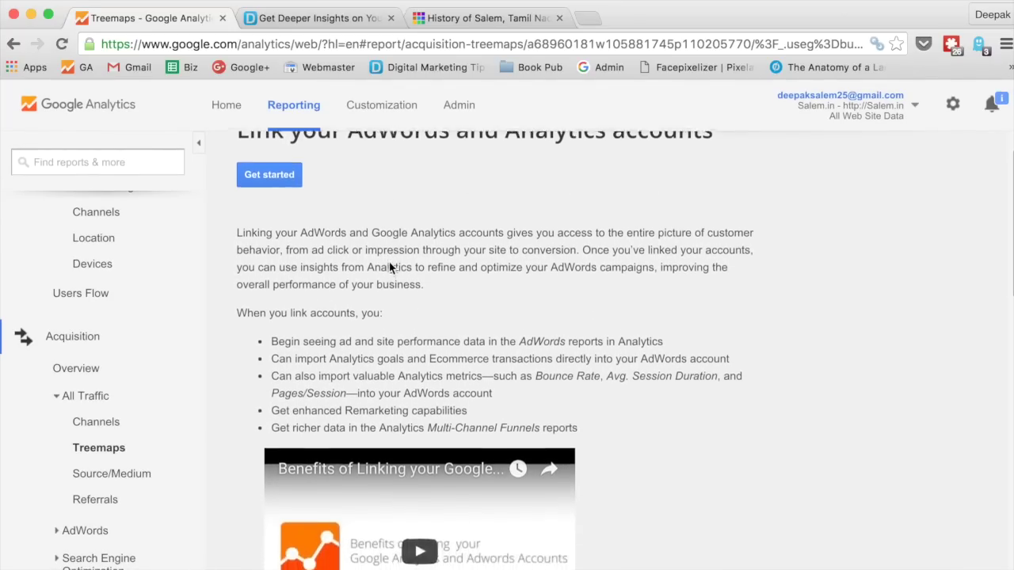
pyautogui.scroll(-6, 389, 267)
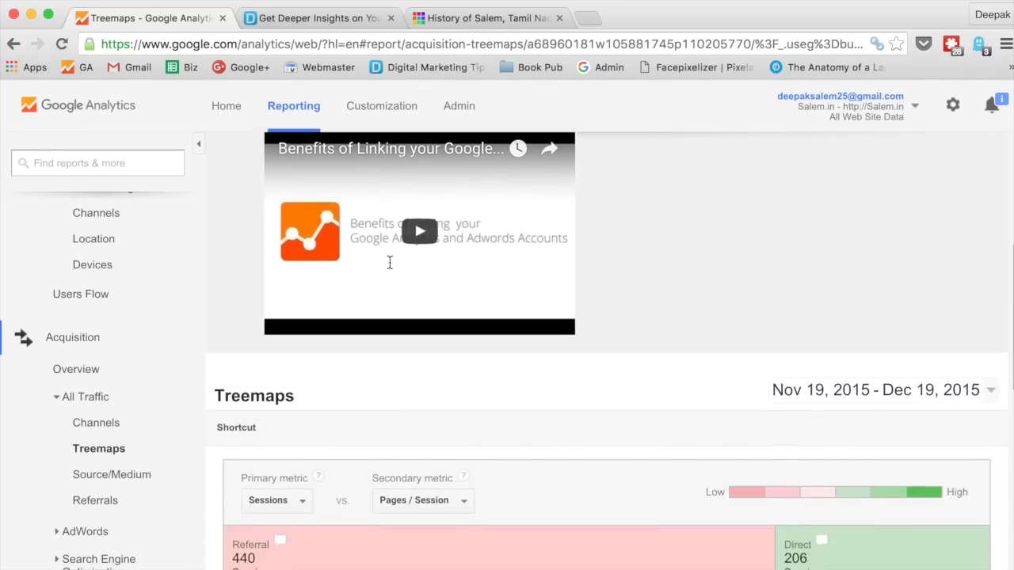
pyautogui.scroll(-5, 388, 263)
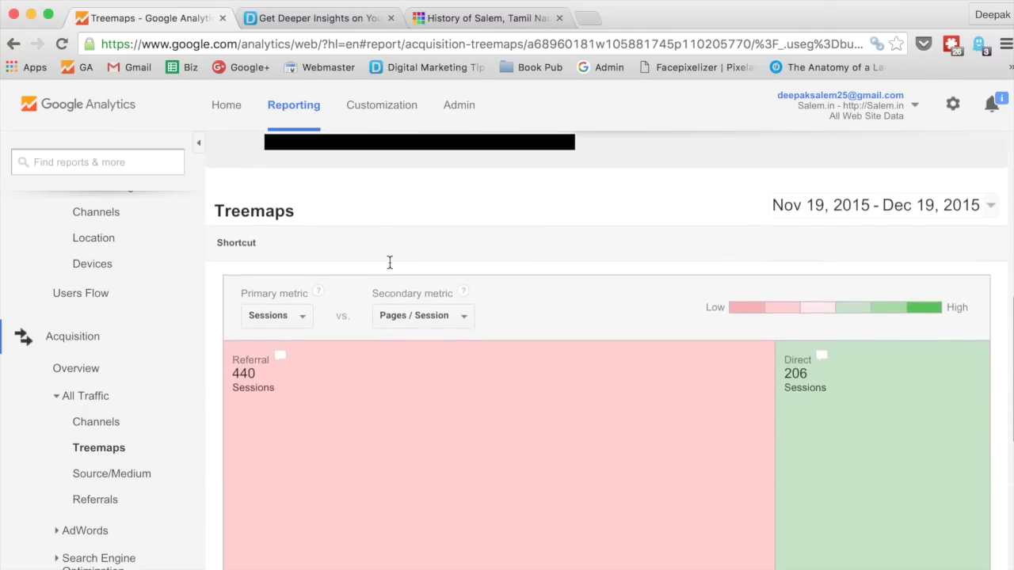
pyautogui.scroll(-9, 389, 263)
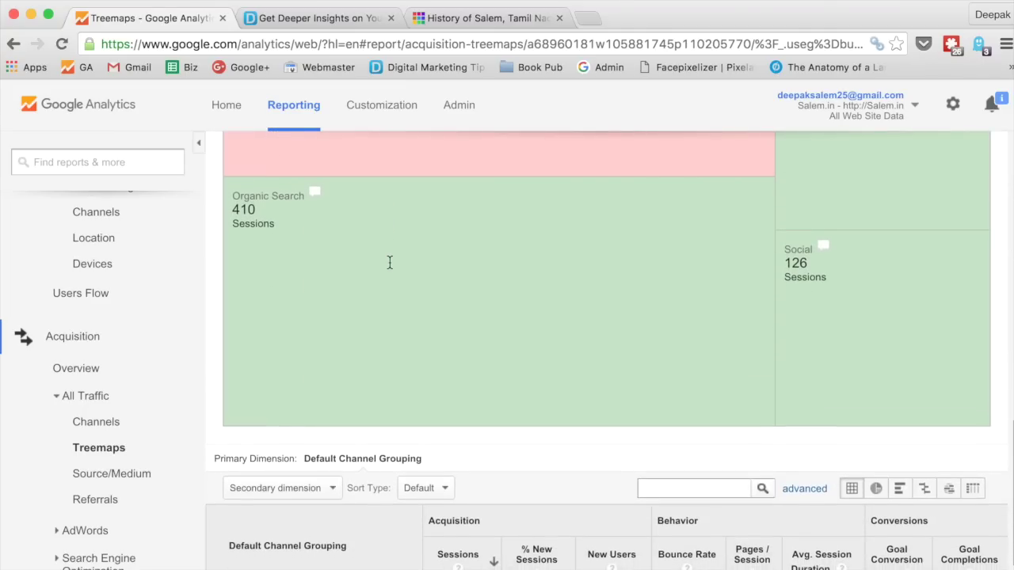
pyautogui.scroll(6, 389, 262)
pyautogui.scroll(-12, 389, 263)
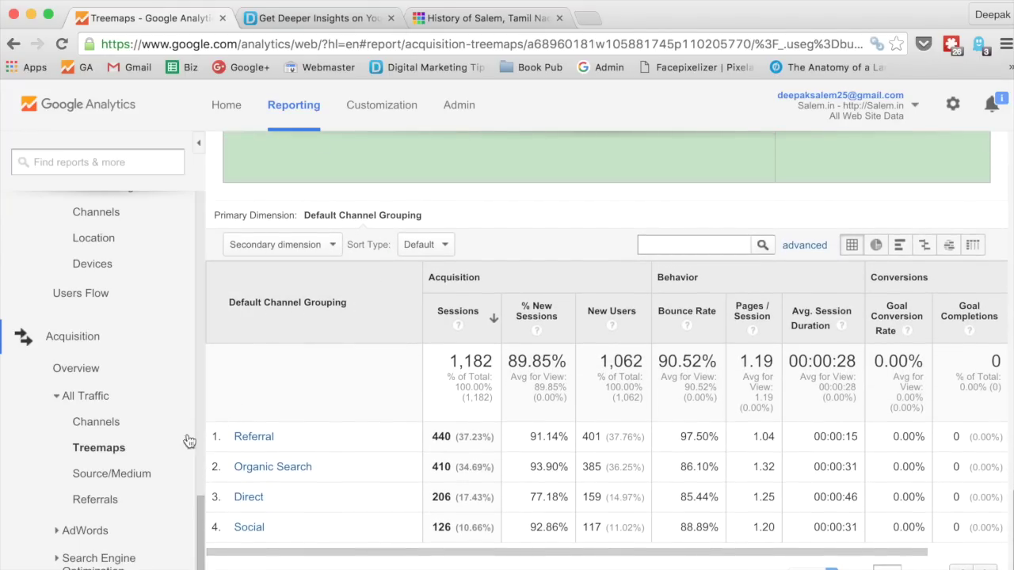
# Open the Source/Medium report and review the listed traffic sources
pyautogui.click(153, 473)
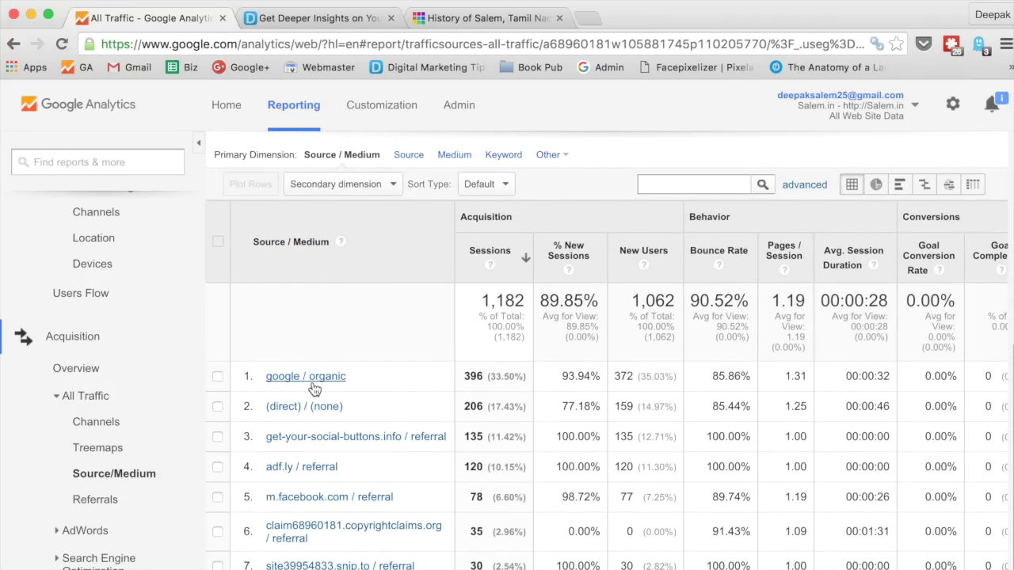
pyautogui.scroll(-2, 314, 388)
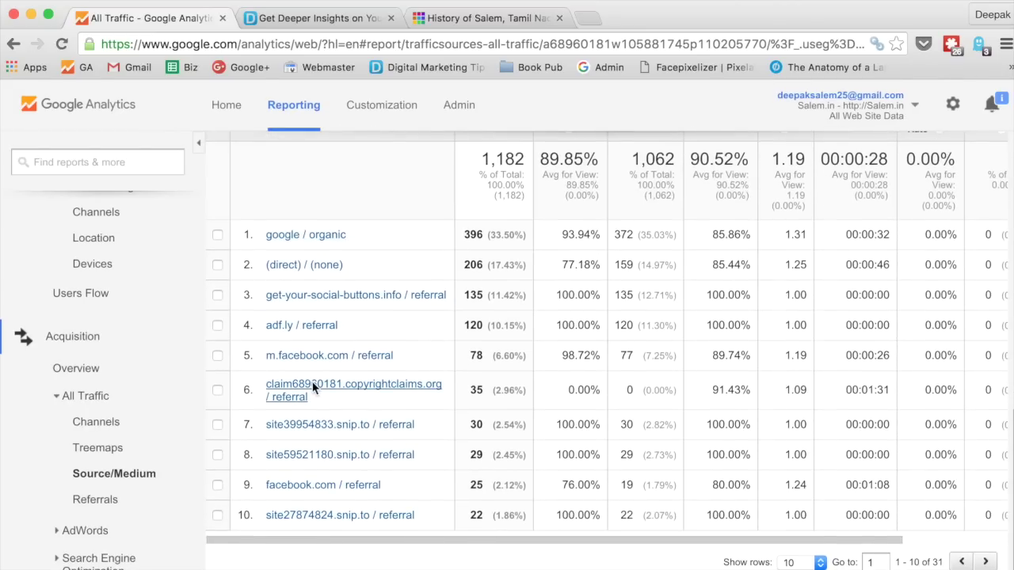
# Drill into the google / organic source in the Source/Medium table and review its sessions data
pyautogui.scroll(4, 313, 420)
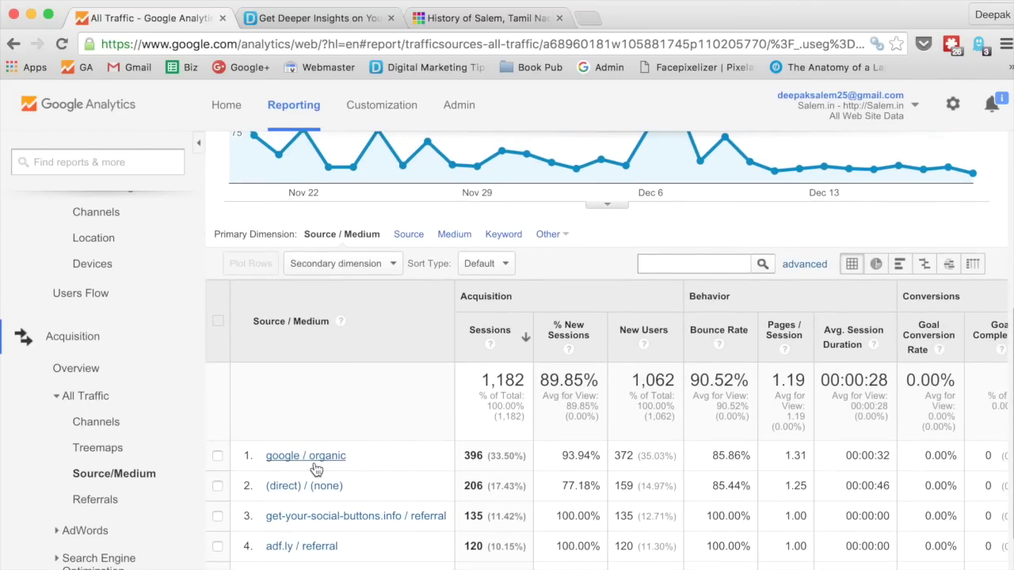
pyautogui.click(315, 465)
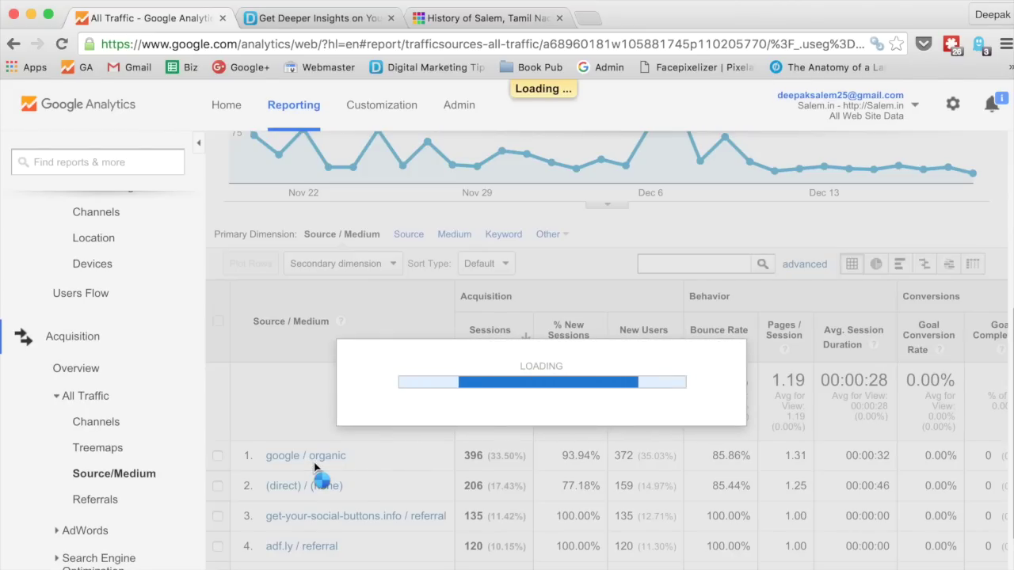
pyautogui.scroll(-1, 315, 467)
pyautogui.scroll(-5, 313, 468)
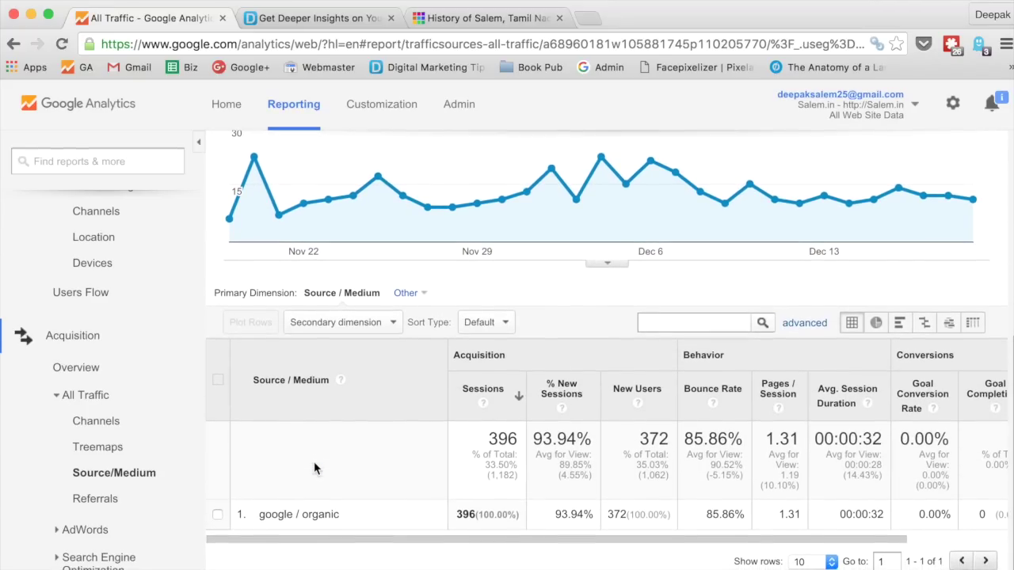
# Browse the Time and Users options available as a secondary dimension for google / organic, and close the list without choosing one
pyautogui.click(353, 325)
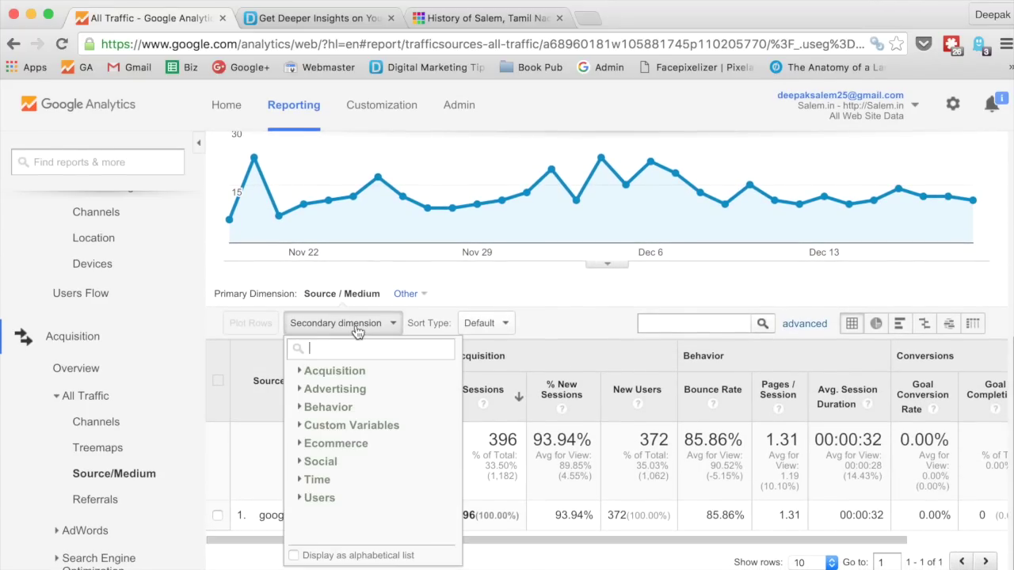
pyautogui.click(327, 485)
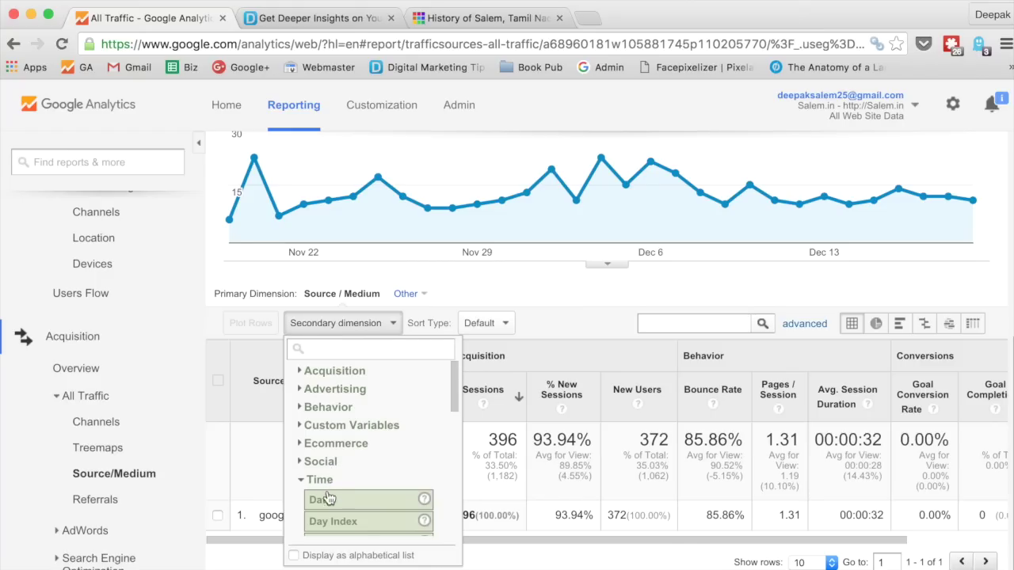
pyautogui.scroll(-2, 329, 503)
pyautogui.scroll(-5, 329, 507)
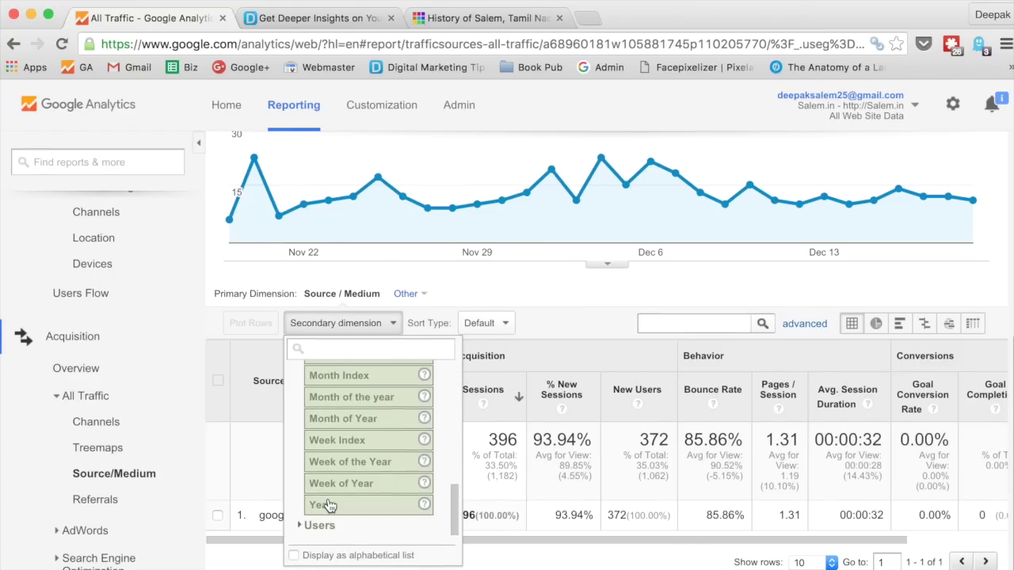
pyautogui.click(322, 525)
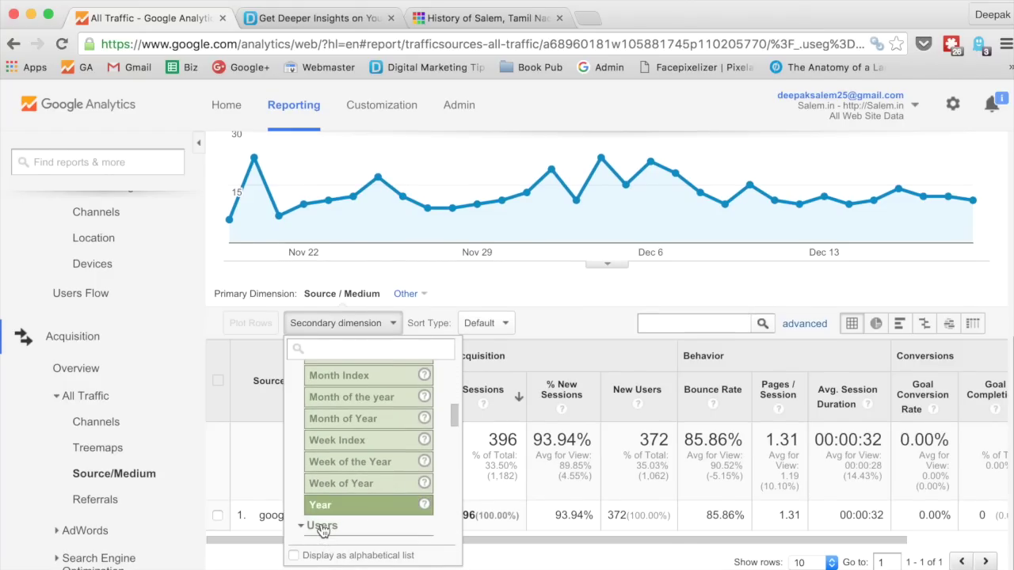
pyautogui.scroll(-15, 322, 529)
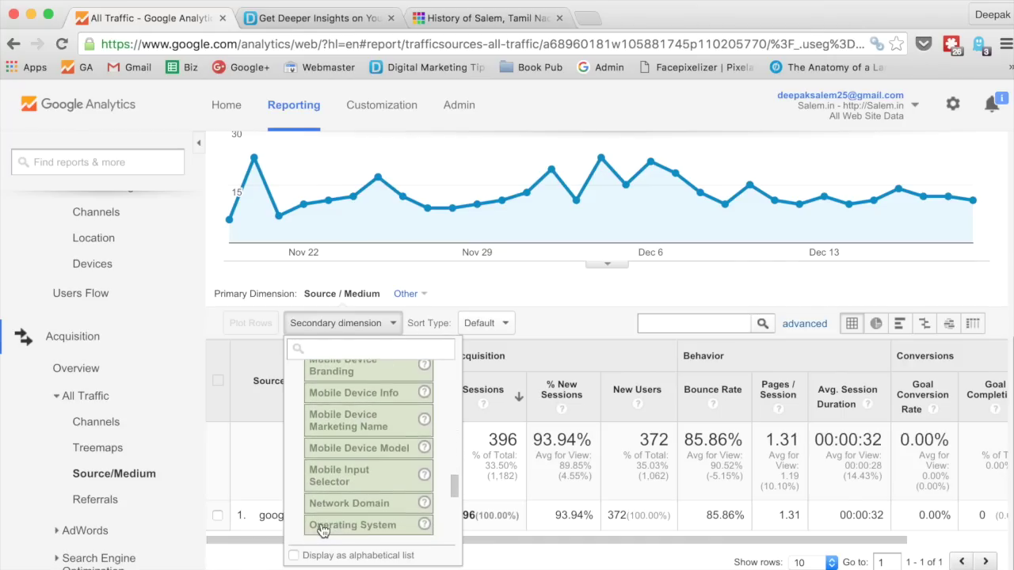
pyautogui.scroll(-3, 322, 529)
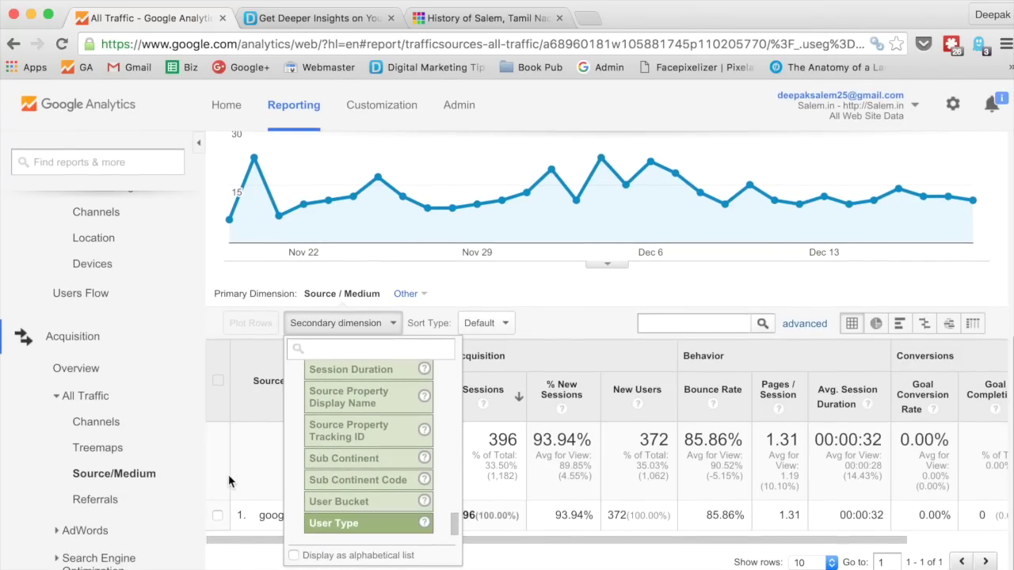
pyautogui.click(228, 481)
# Open the Referrals report under All Traffic and review the table of referring sites
pyautogui.click(168, 510)
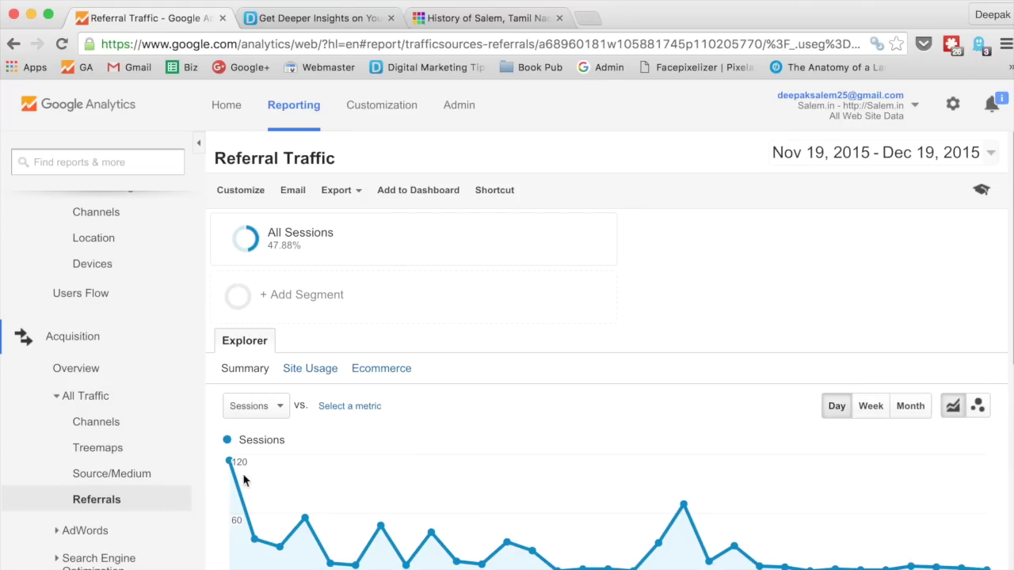
pyautogui.scroll(-10, 322, 444)
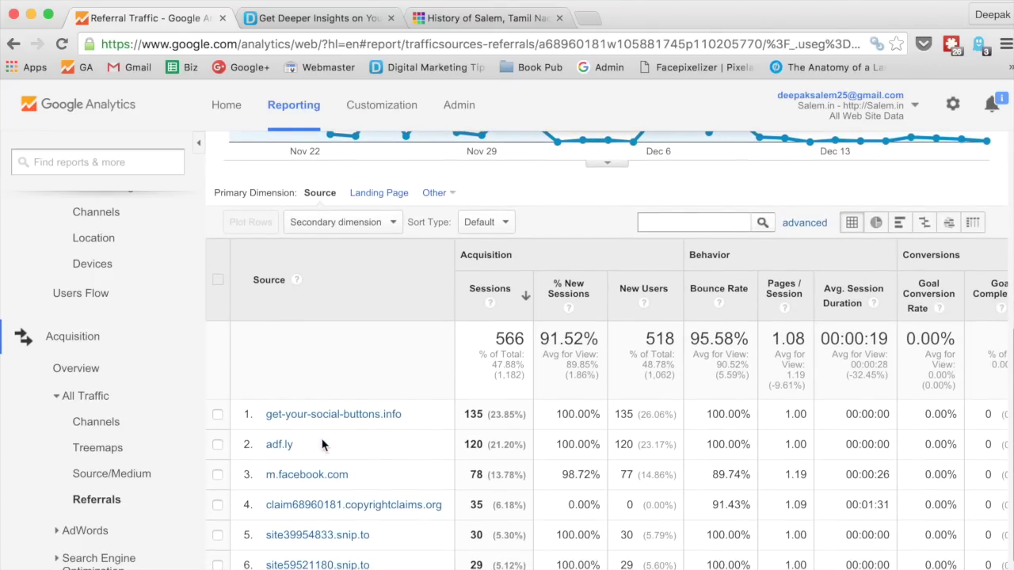
pyautogui.scroll(-2, 321, 444)
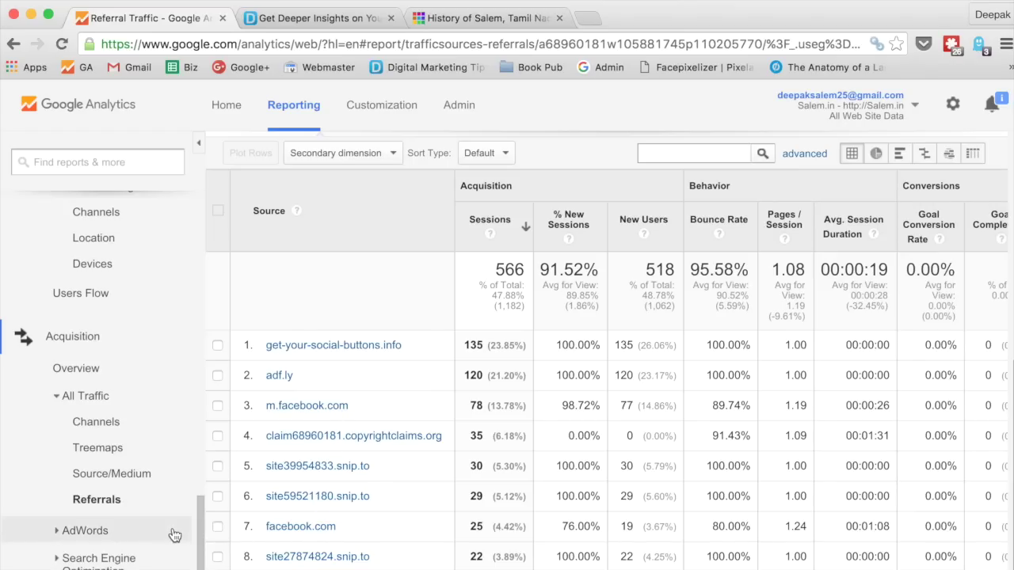
# Expand the AdWords and Search Engine Optimization groups under Acquisition to examine the reports they contain
pyautogui.scroll(-3, 174, 514)
pyautogui.click(171, 431)
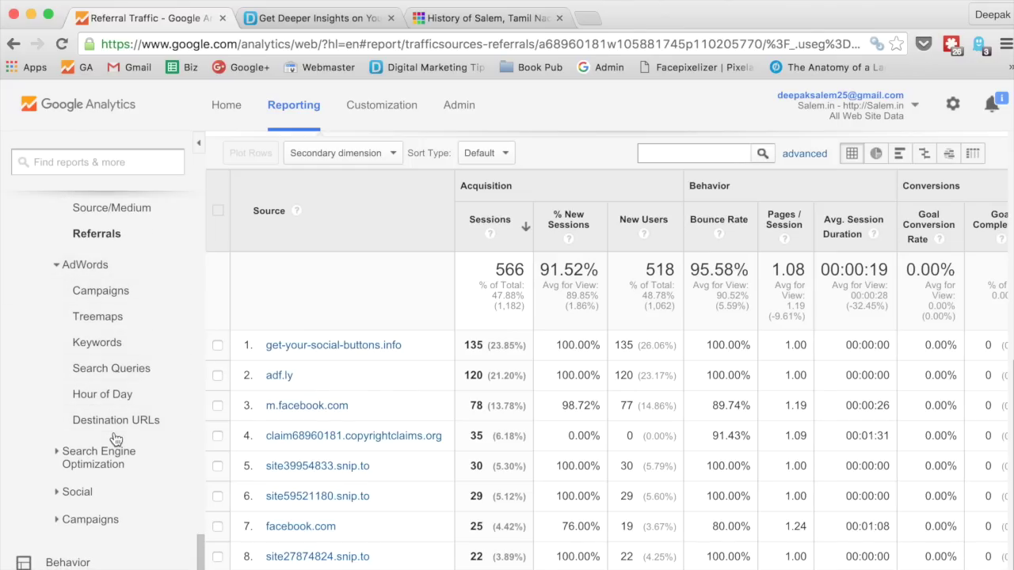
pyautogui.click(109, 458)
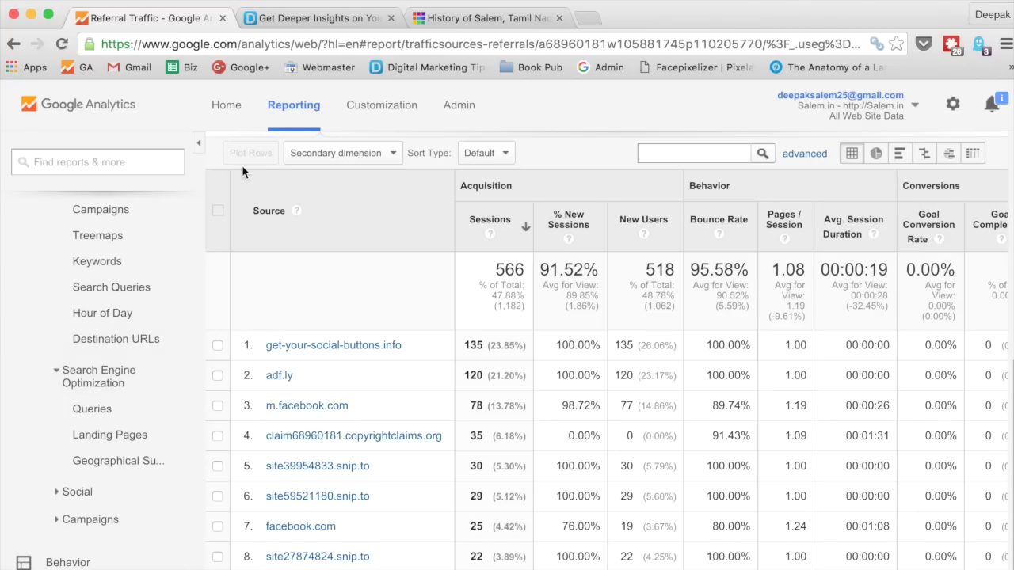
# Switch to the open DigitalDeepak blog article, search the site for "how to integrate google analytics and webmaster", and open the matching Webmaster Tools integration article
pyautogui.click(316, 18)
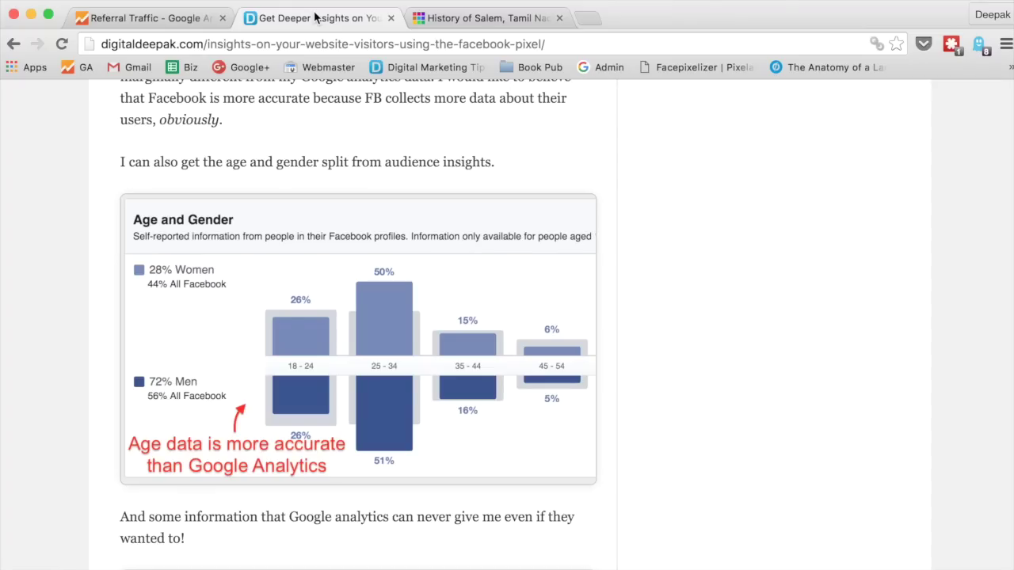
pyautogui.scroll(10, 566, 348)
pyautogui.scroll(15, 567, 347)
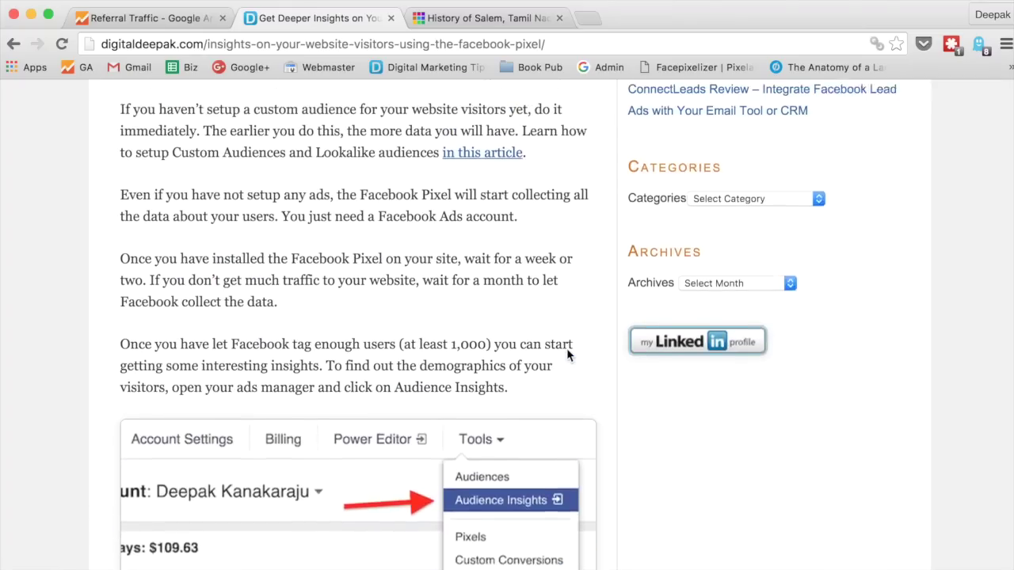
pyautogui.click(695, 365)
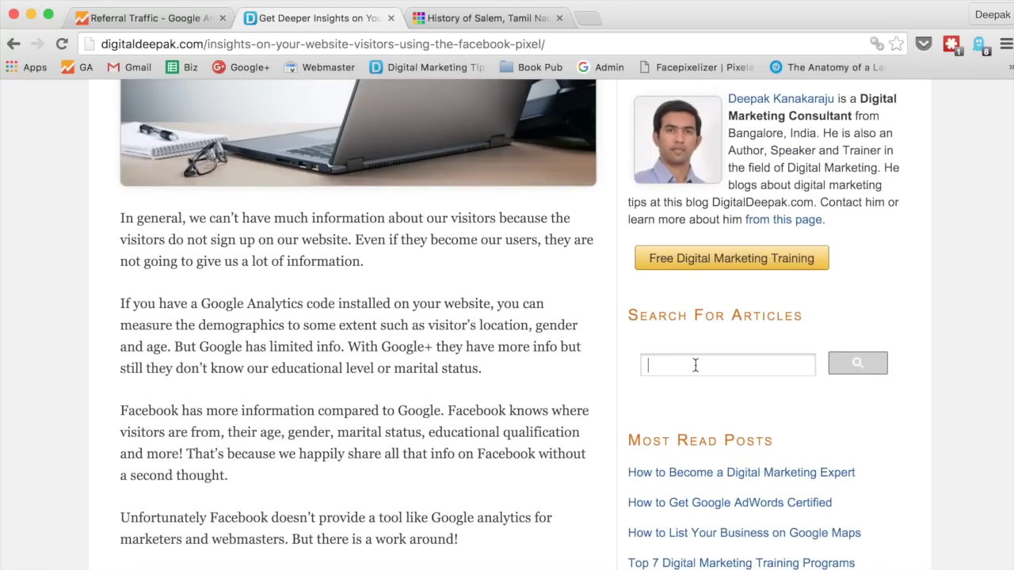
pyautogui.write('how to integ')
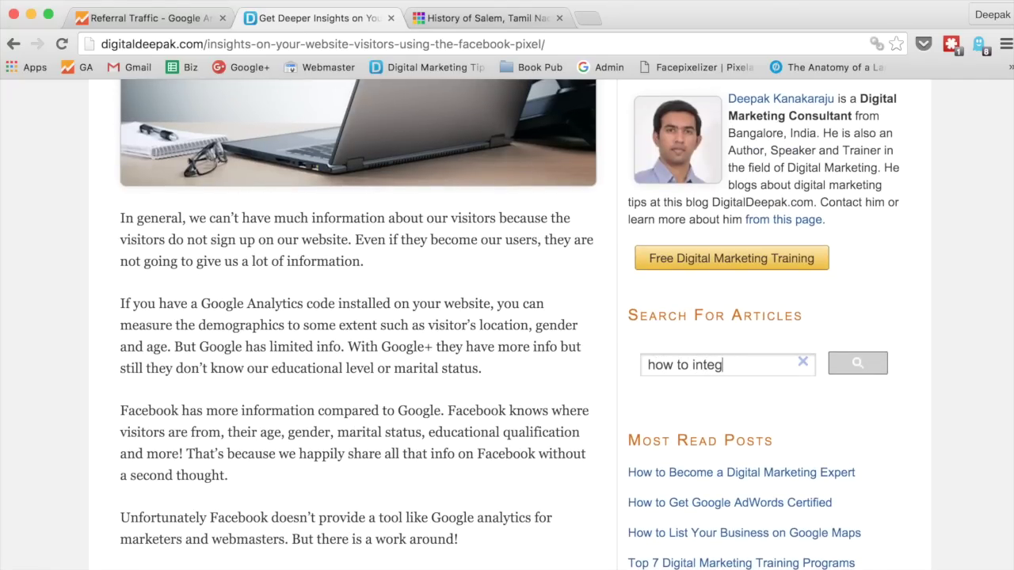
pyautogui.write('rate google ')
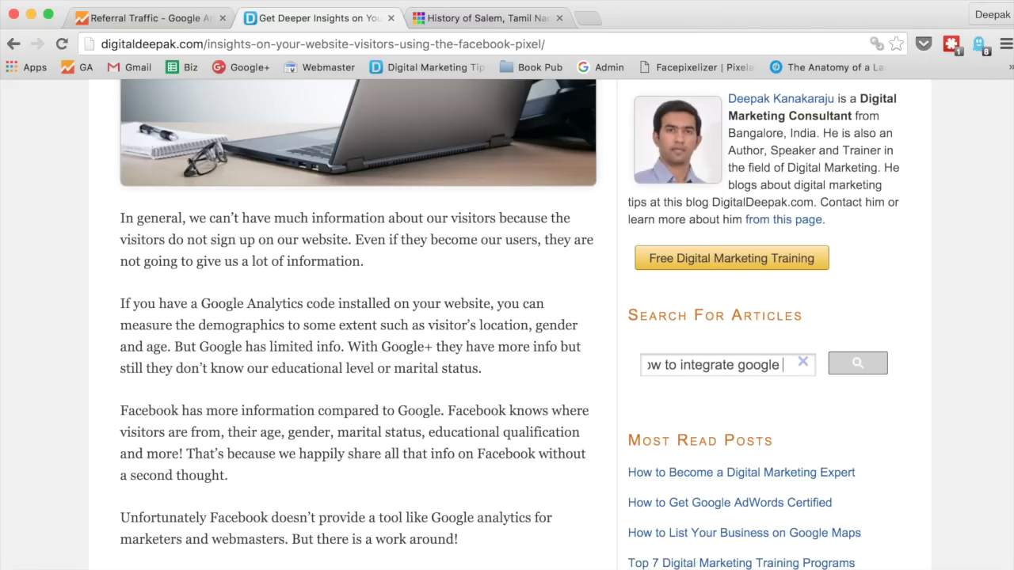
pyautogui.write('analyti')
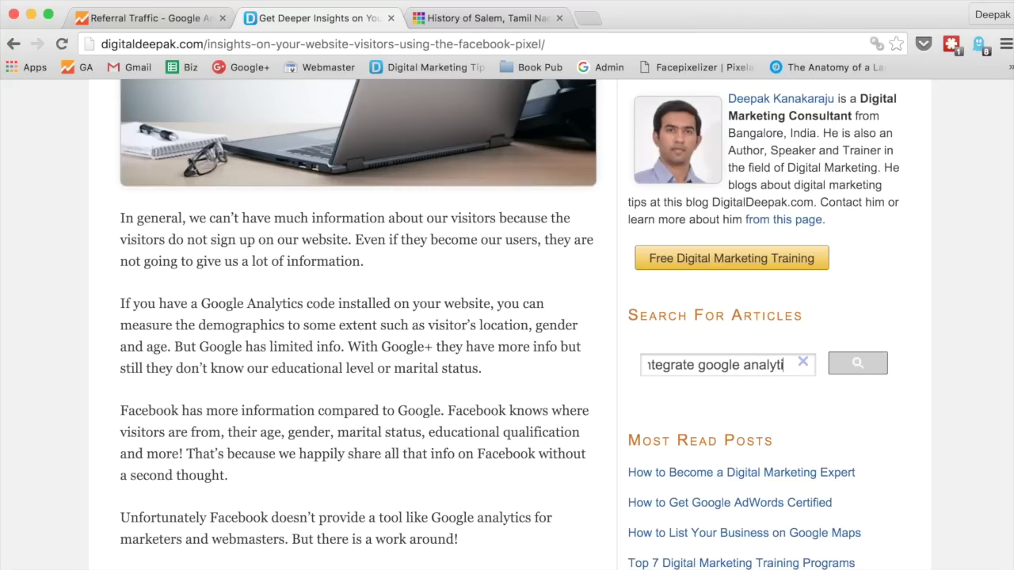
pyautogui.write('cs and webmaster')
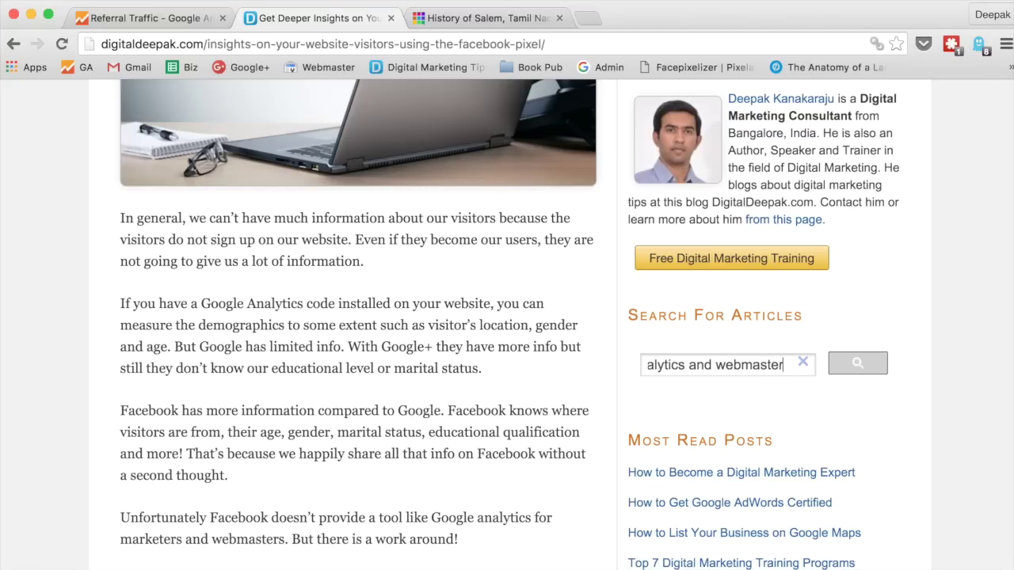
pyautogui.press('Return')
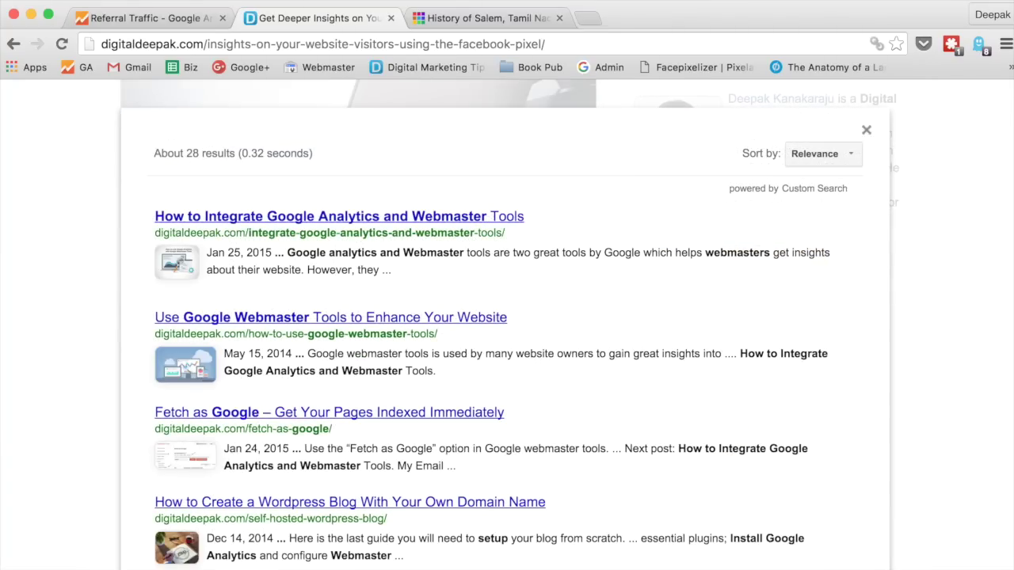
pyautogui.click(462, 221)
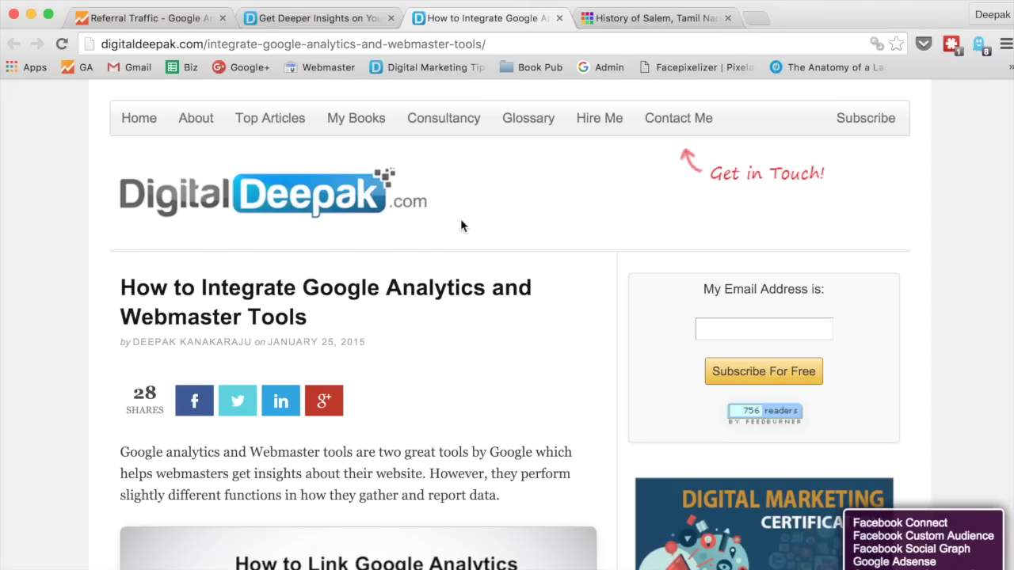
# Return to Google Analytics and expand the Social, Campaigns and Behavior report groups to examine their contents
pyautogui.click(145, 18)
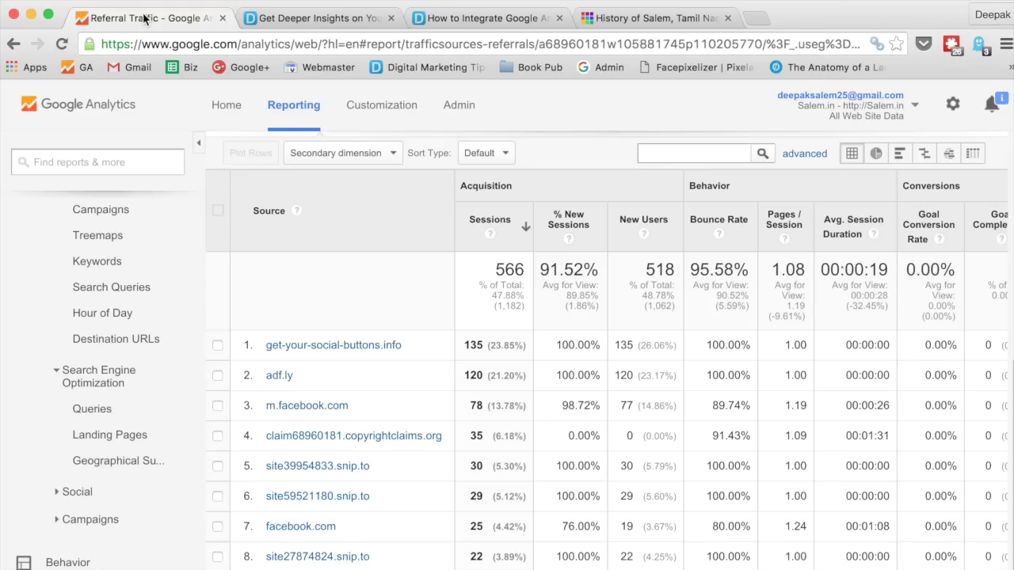
pyautogui.click(107, 493)
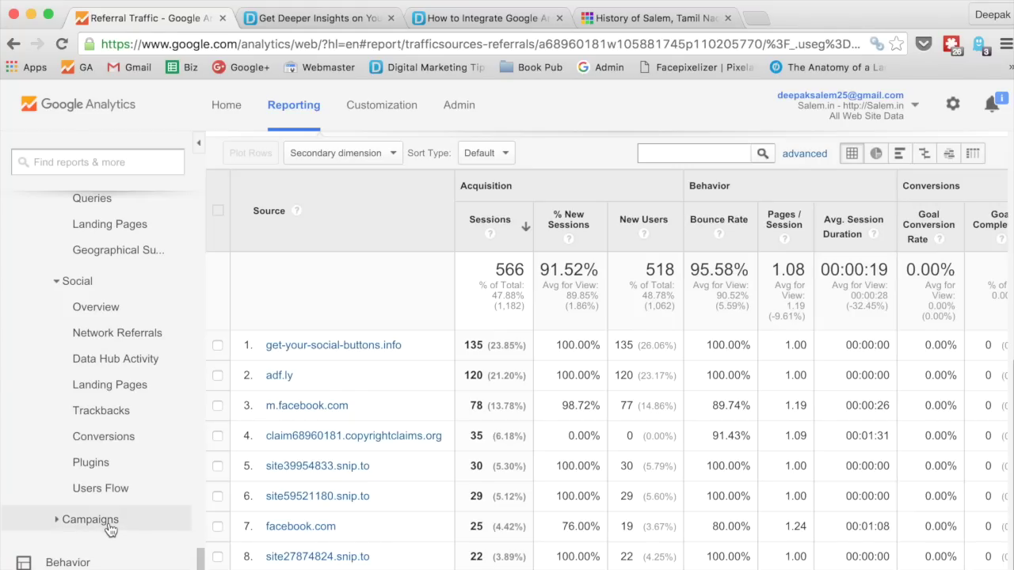
pyautogui.click(110, 527)
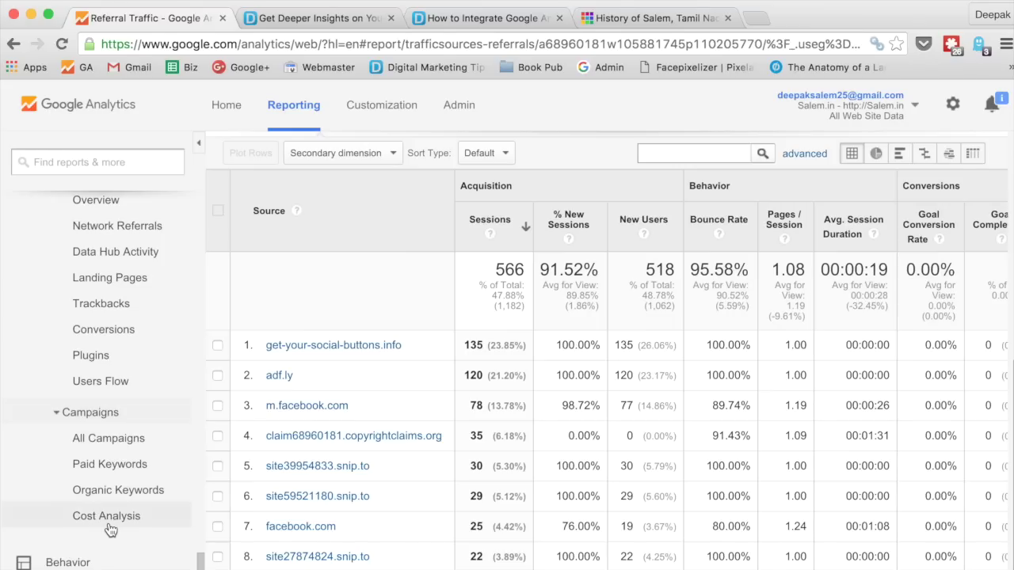
pyautogui.click(111, 567)
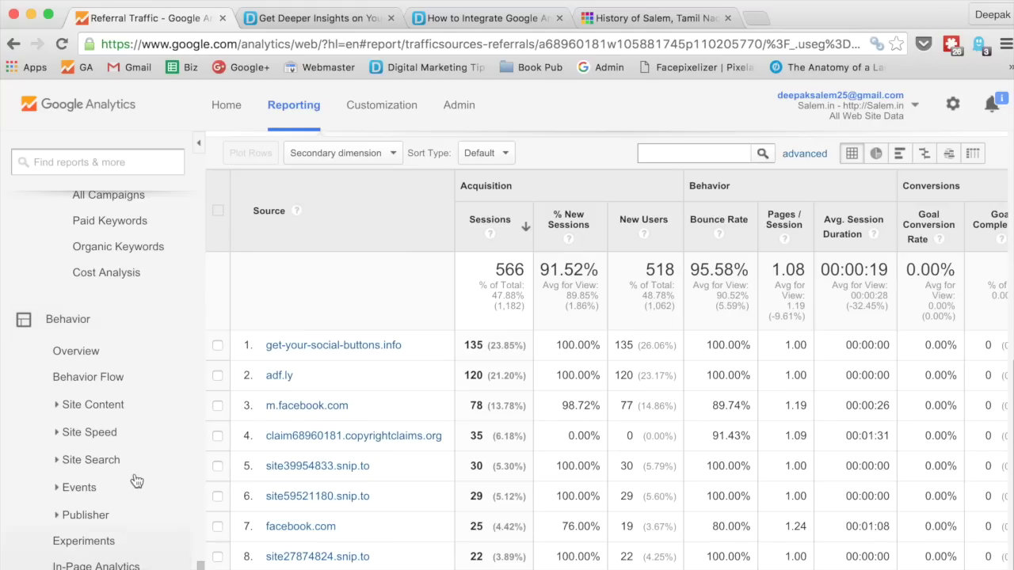
pyautogui.scroll(1, 174, 352)
pyautogui.scroll(1, 175, 348)
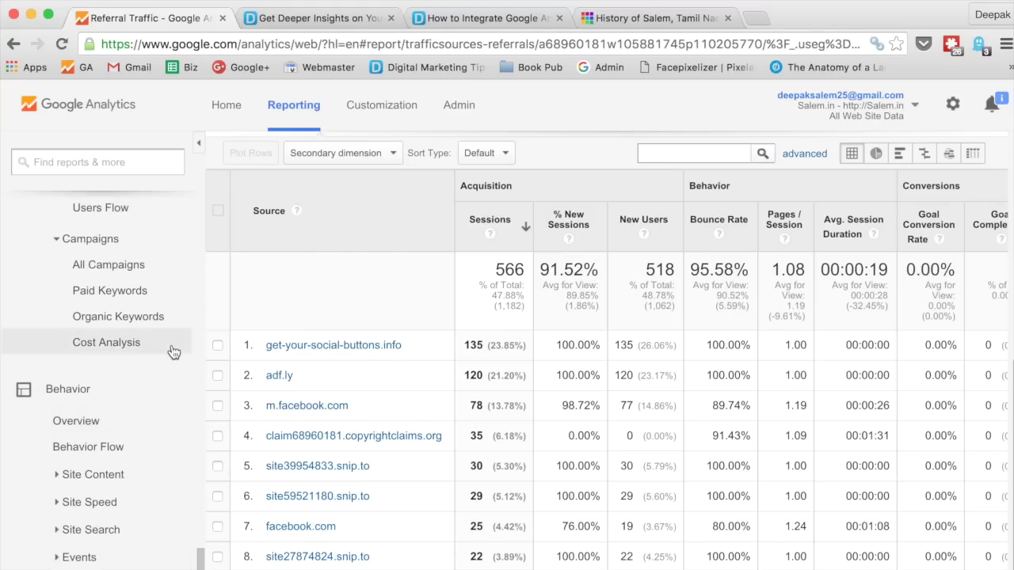
# Open the Behavior Overview report and review the top pages by pageviews
pyautogui.click(148, 435)
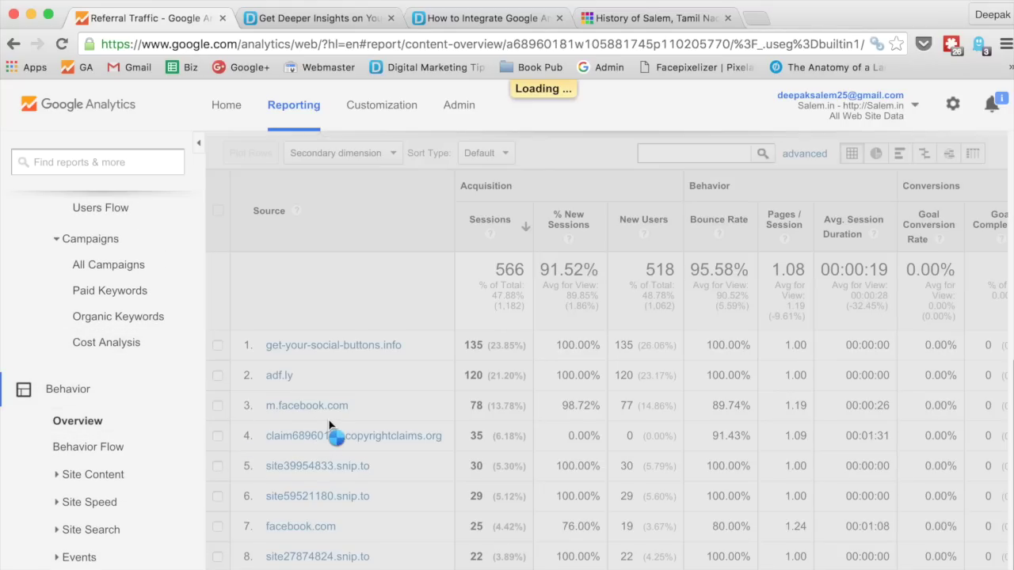
pyautogui.scroll(-5, 327, 419)
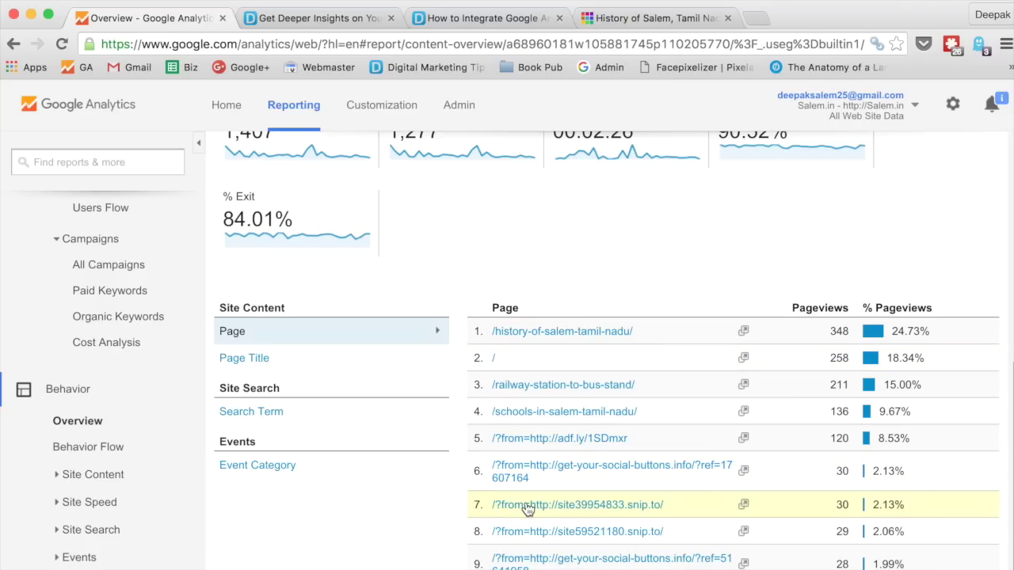
pyautogui.scroll(-2, 526, 509)
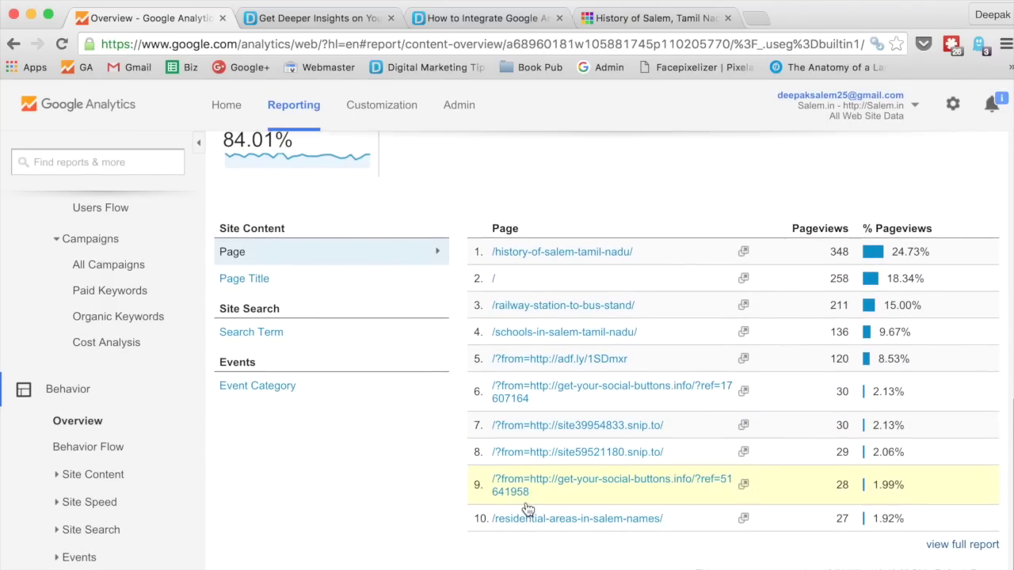
# Open the page report for /history-of-salem-tamil-nadu/ and add Medium as the secondary dimension
pyautogui.click(615, 253)
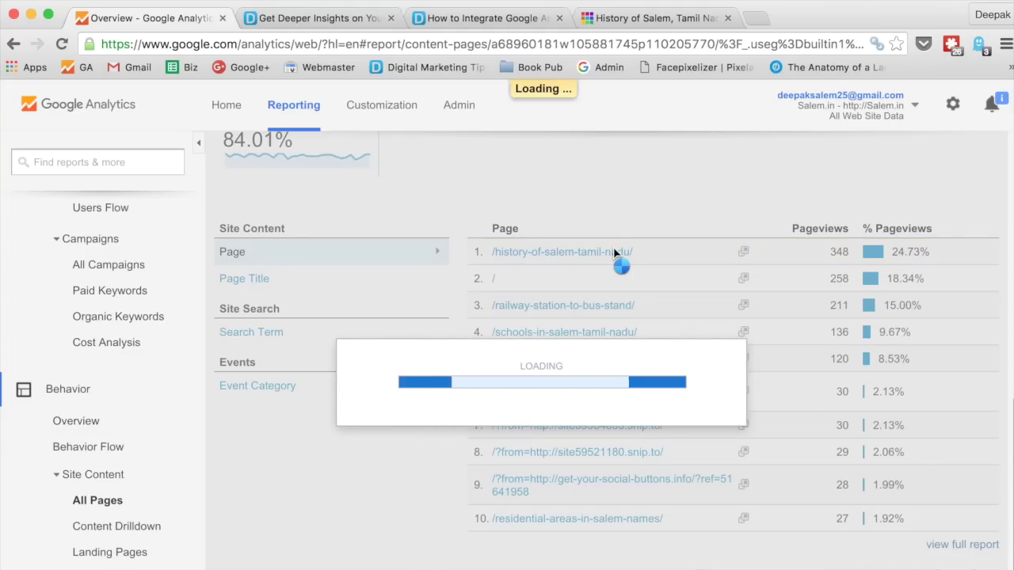
pyautogui.scroll(-3, 614, 254)
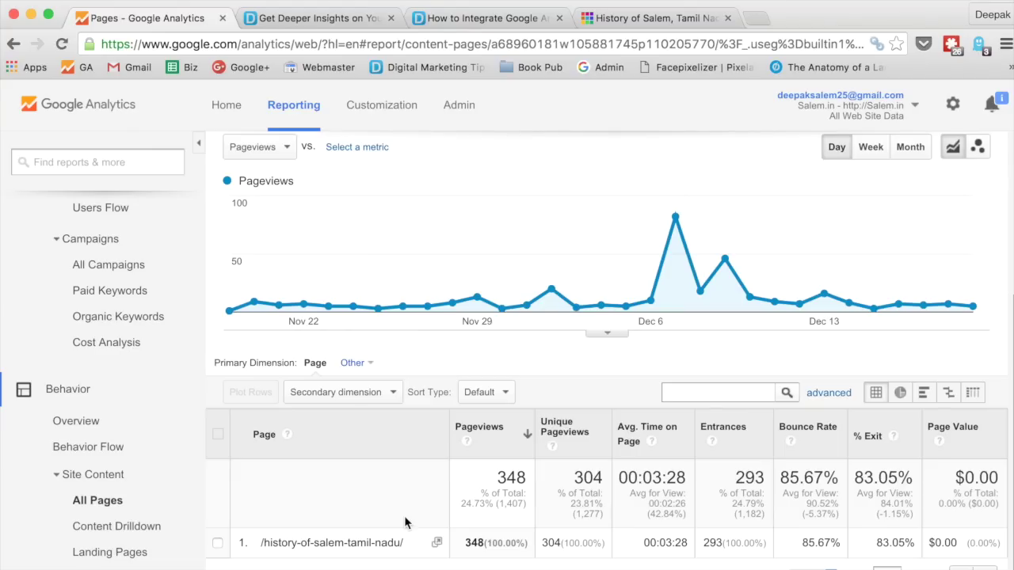
pyautogui.click(375, 403)
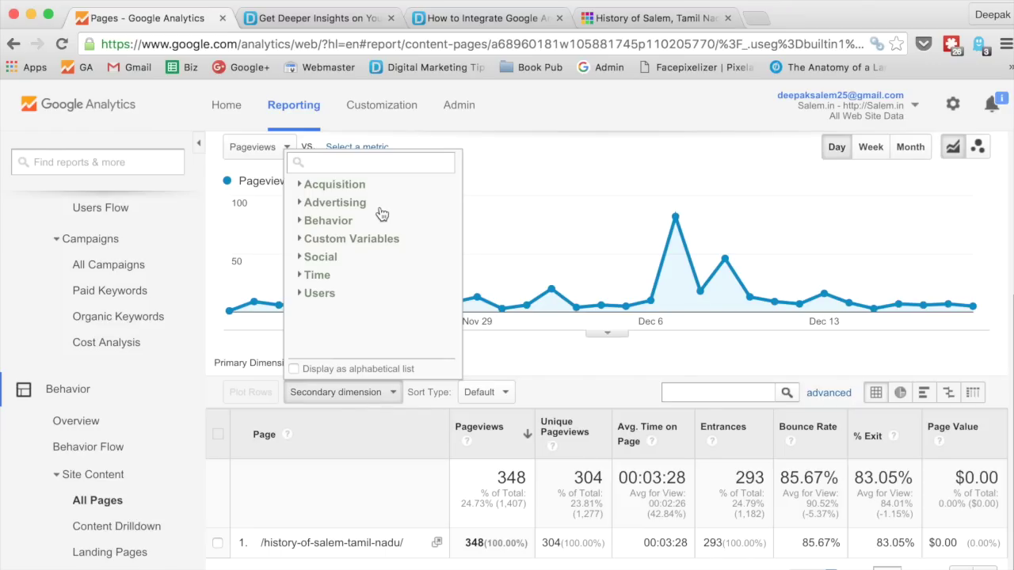
pyautogui.write('medi')
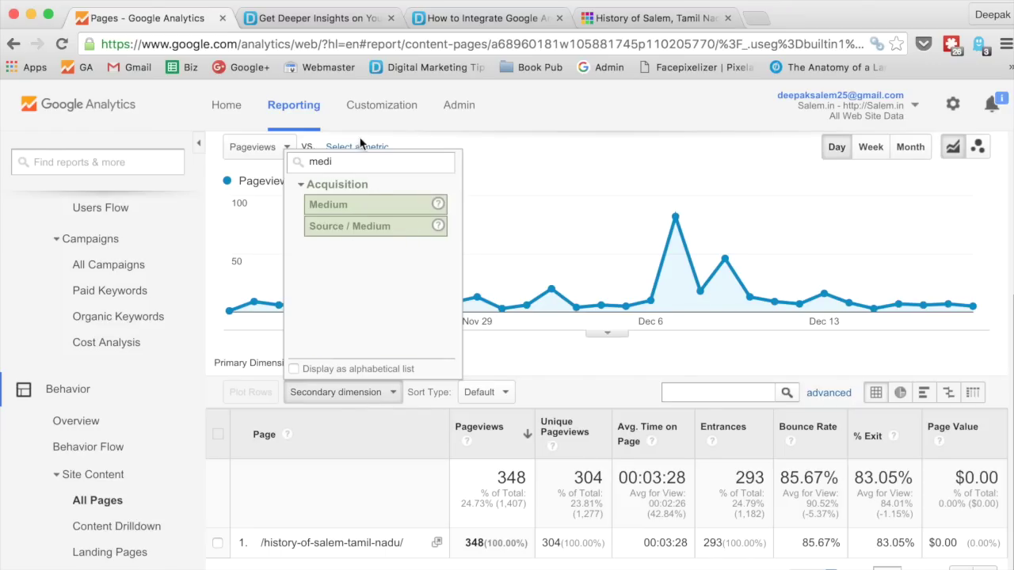
pyautogui.click(346, 208)
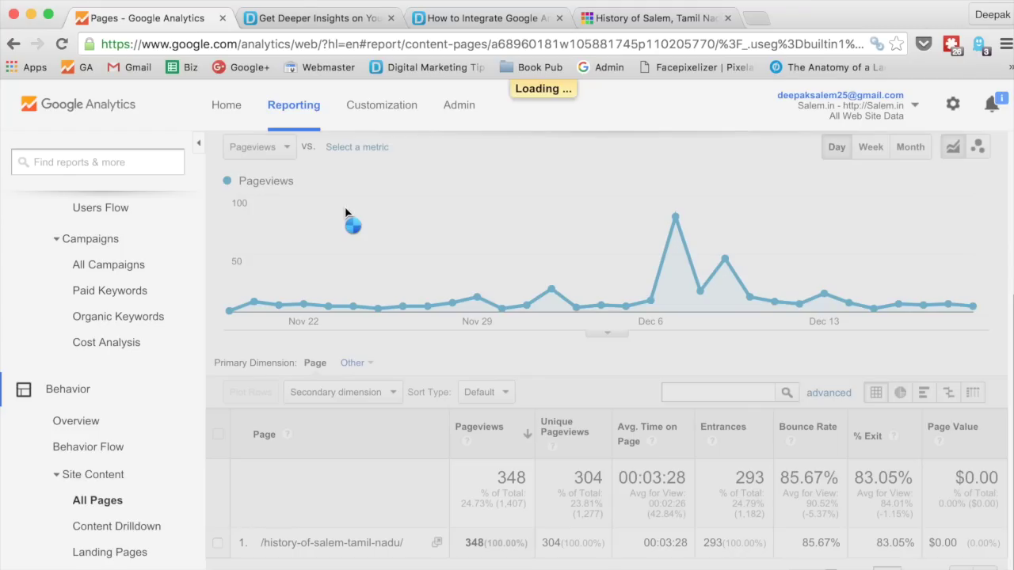
pyautogui.scroll(-3, 345, 212)
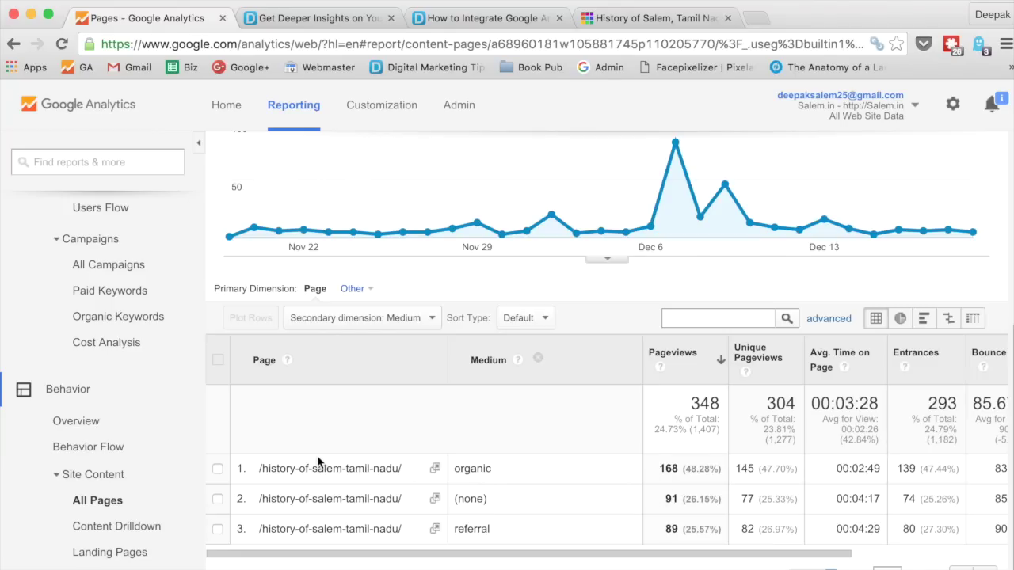
pyautogui.scroll(-1, 160, 477)
# Open the Landing Pages and Exit Pages reports under Site Content and review the page table in each
pyautogui.scroll(-5, 161, 480)
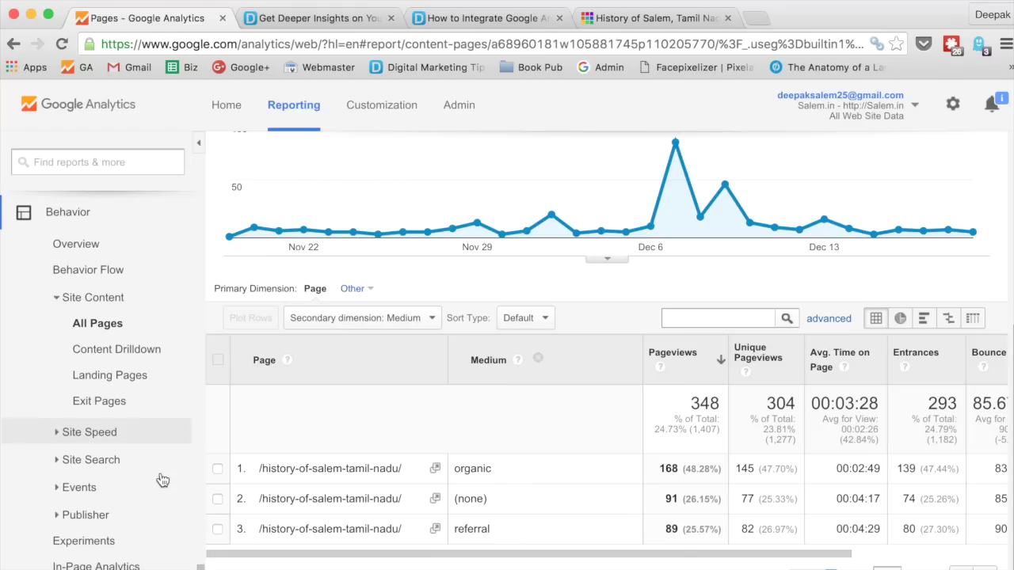
pyautogui.click(157, 377)
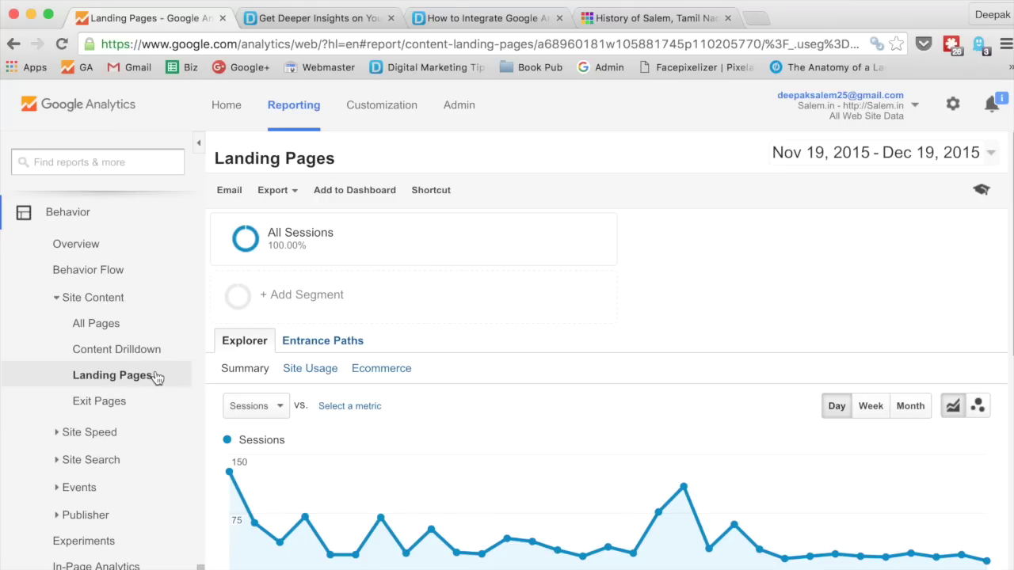
pyautogui.scroll(-10, 399, 393)
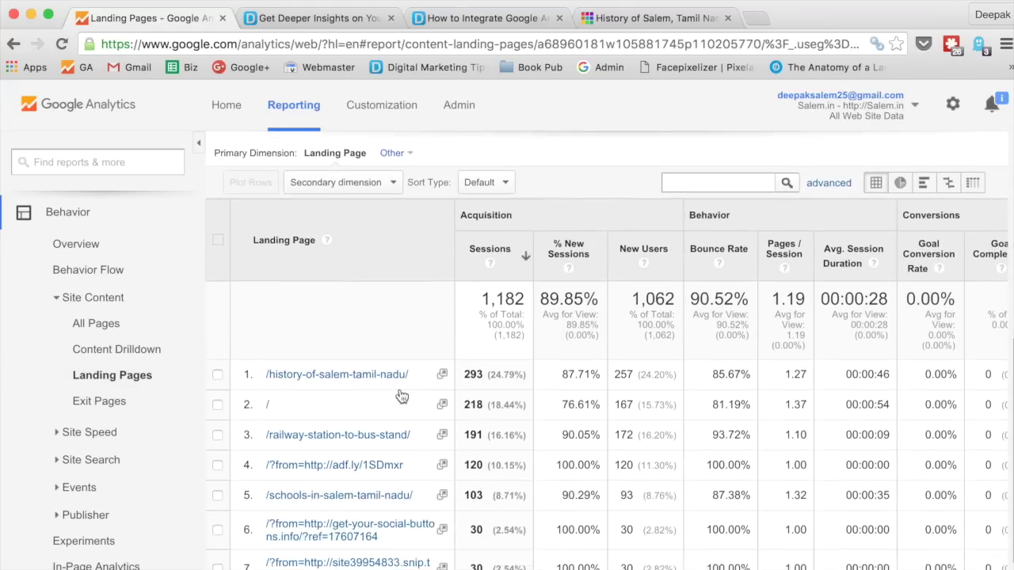
pyautogui.click(164, 408)
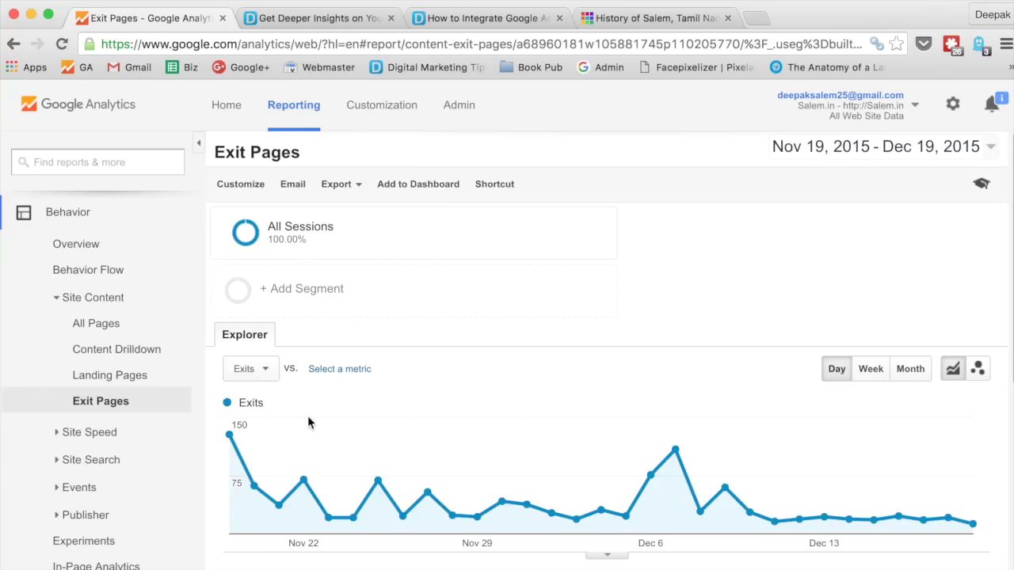
pyautogui.scroll(-5, 516, 420)
pyautogui.scroll(-3, 516, 421)
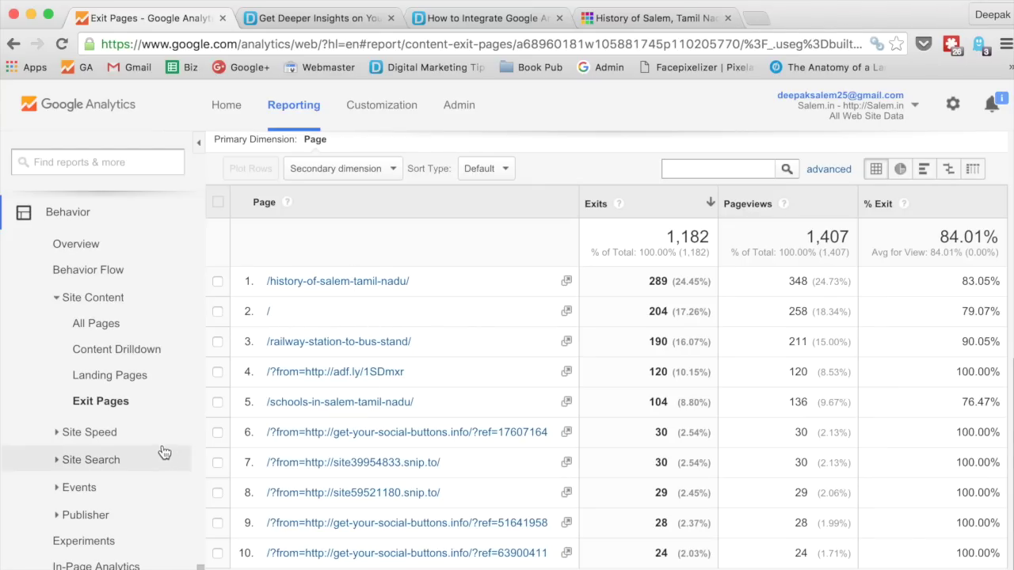
# Open the Site Speed Overview report and review the average load, redirection, lookup, connection, response and download times
pyautogui.click(130, 437)
pyautogui.click(95, 458)
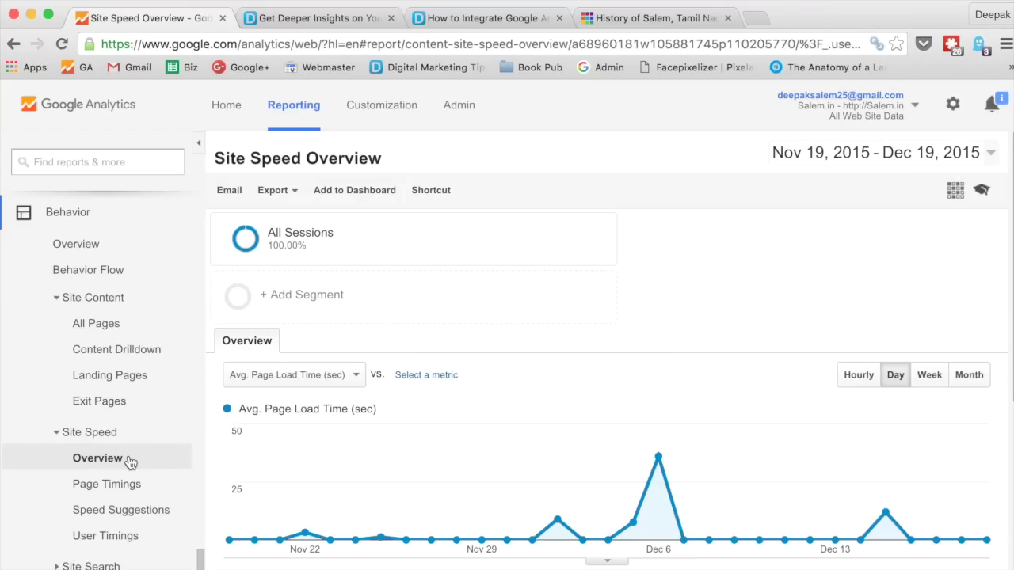
pyautogui.scroll(-1, 131, 461)
pyautogui.scroll(-5, 275, 429)
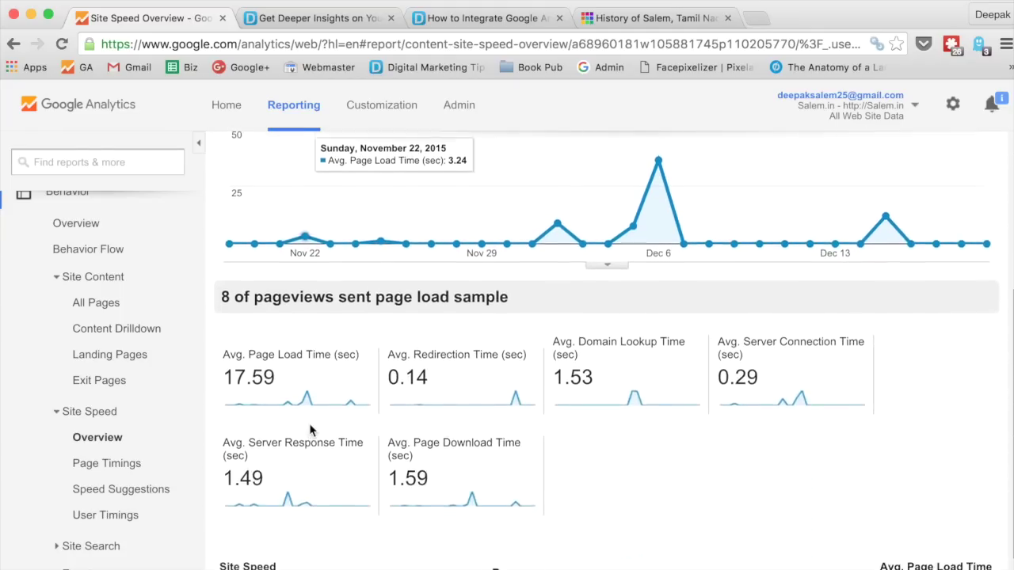
pyautogui.scroll(-1, 310, 428)
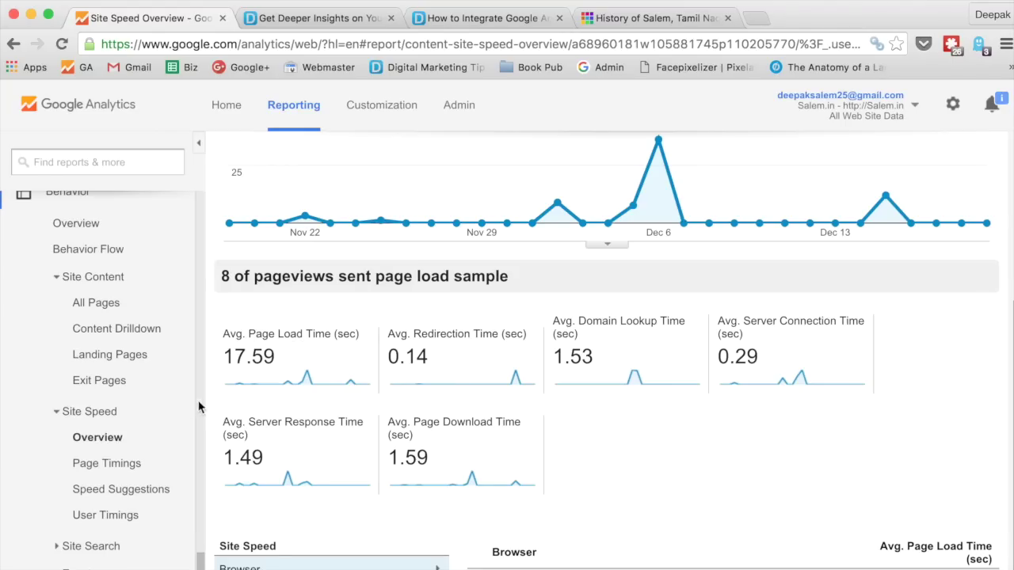
# Open the Site Speed Page Timings report and compare each page's load time with the site average
pyautogui.click(136, 473)
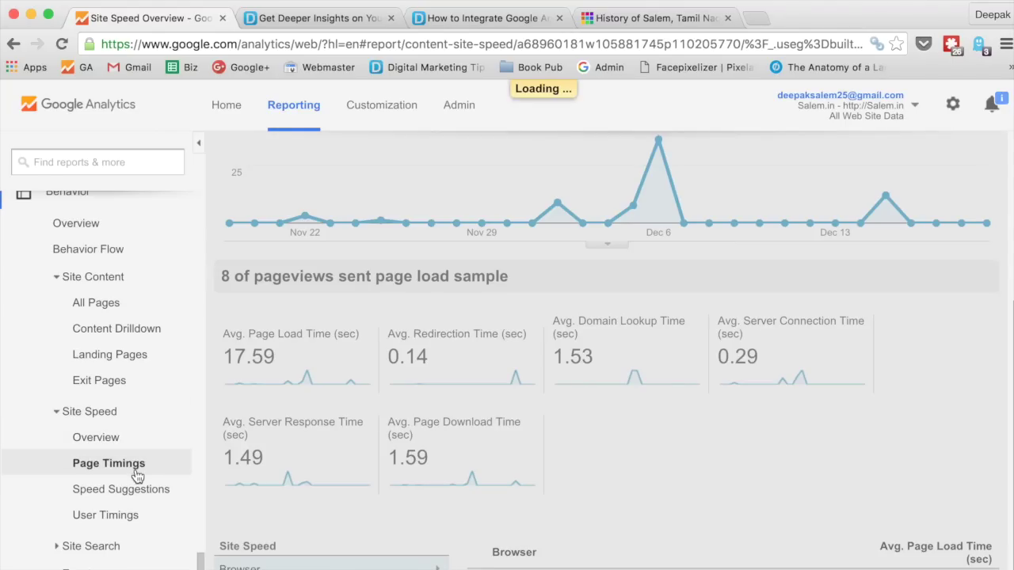
pyautogui.scroll(-3, 135, 475)
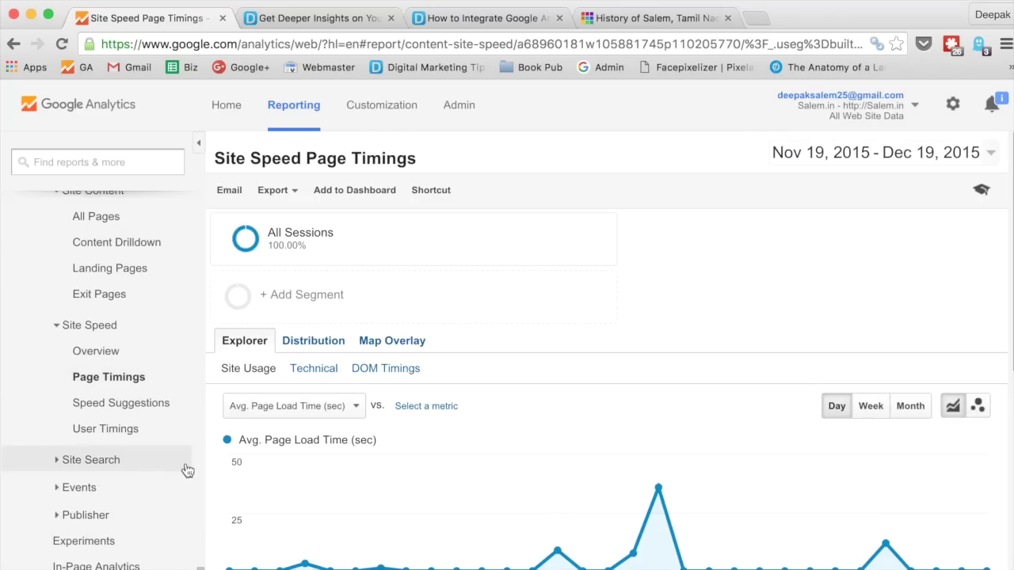
pyautogui.scroll(-10, 341, 441)
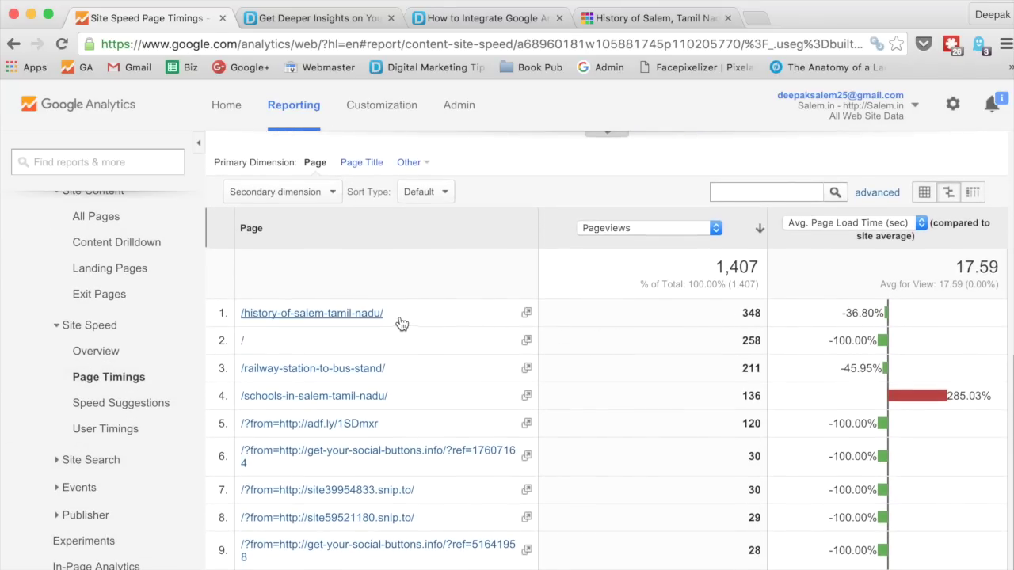
pyautogui.scroll(5, 401, 321)
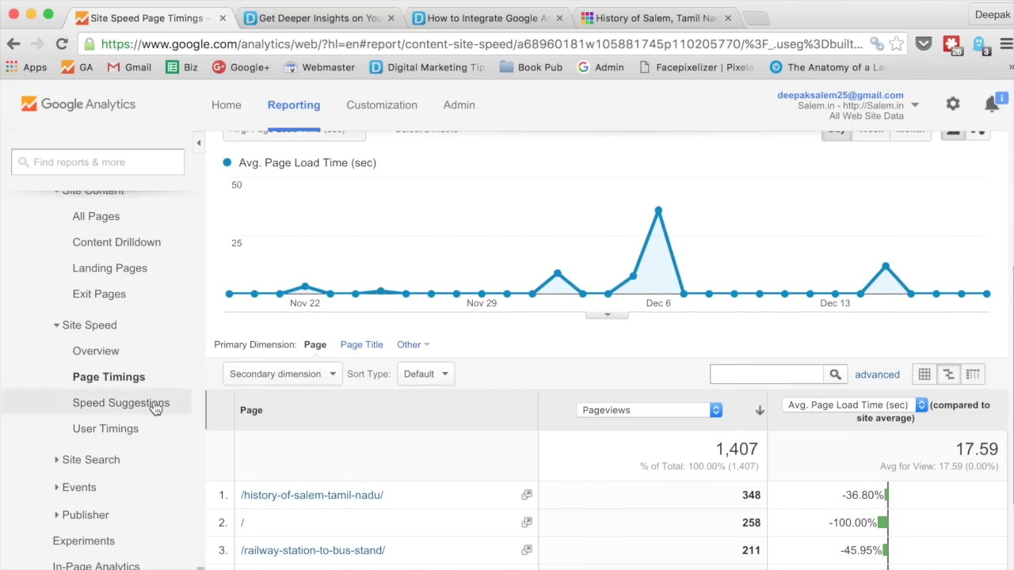
# Expand the Site Search, Events and Publisher groups under Behavior to examine the reports they contain
pyautogui.click(129, 461)
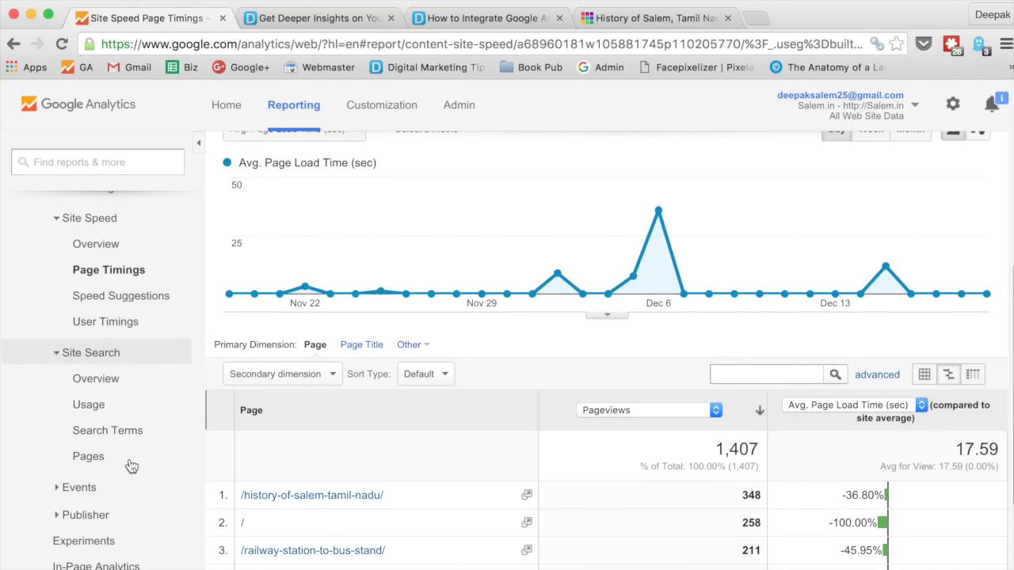
pyautogui.click(124, 487)
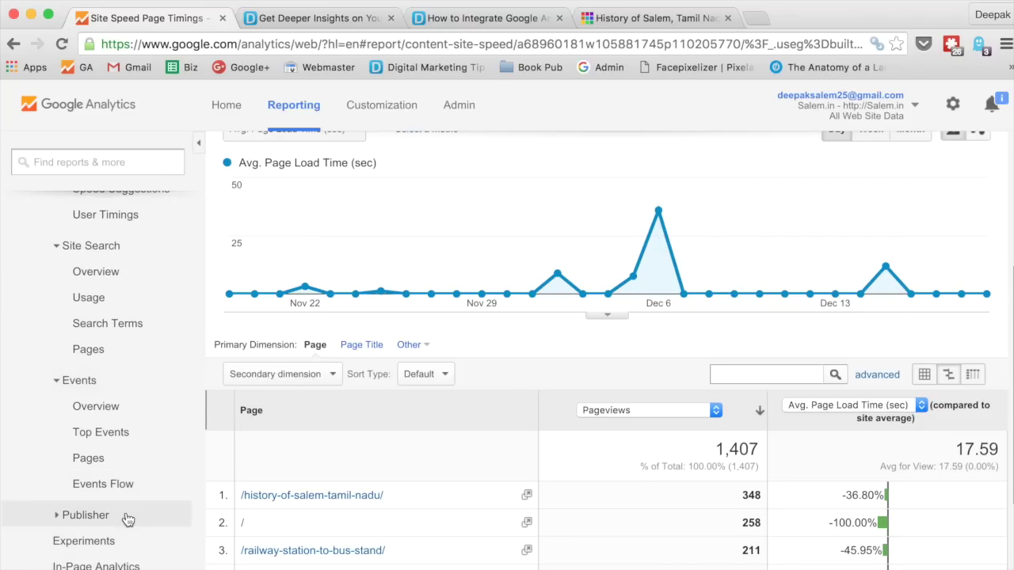
pyautogui.click(127, 516)
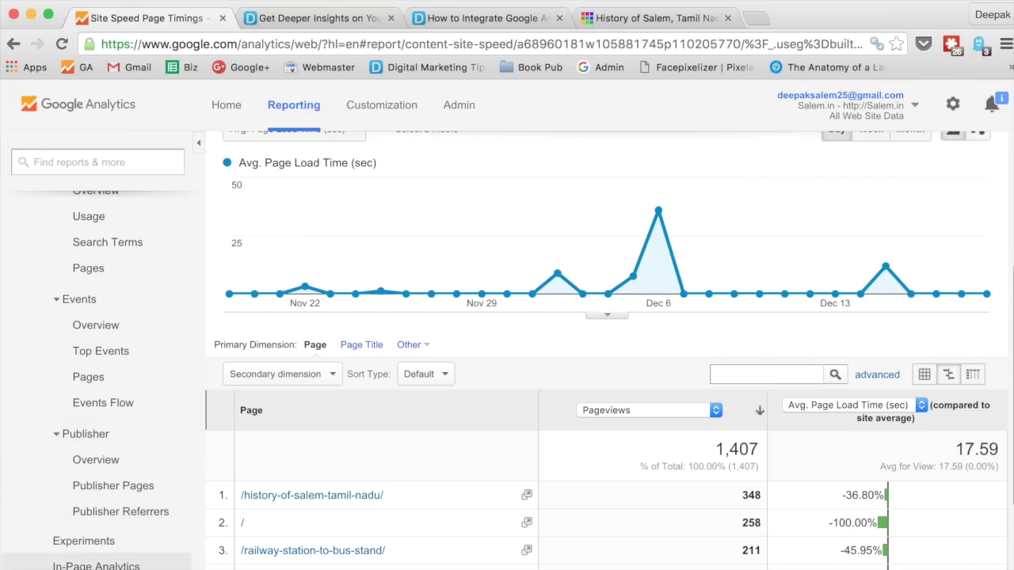
# Open the In-Page Analytics report, launch the Page Analytics Chrome extension's download page, and return to the report's page metrics
pyautogui.click(95, 566)
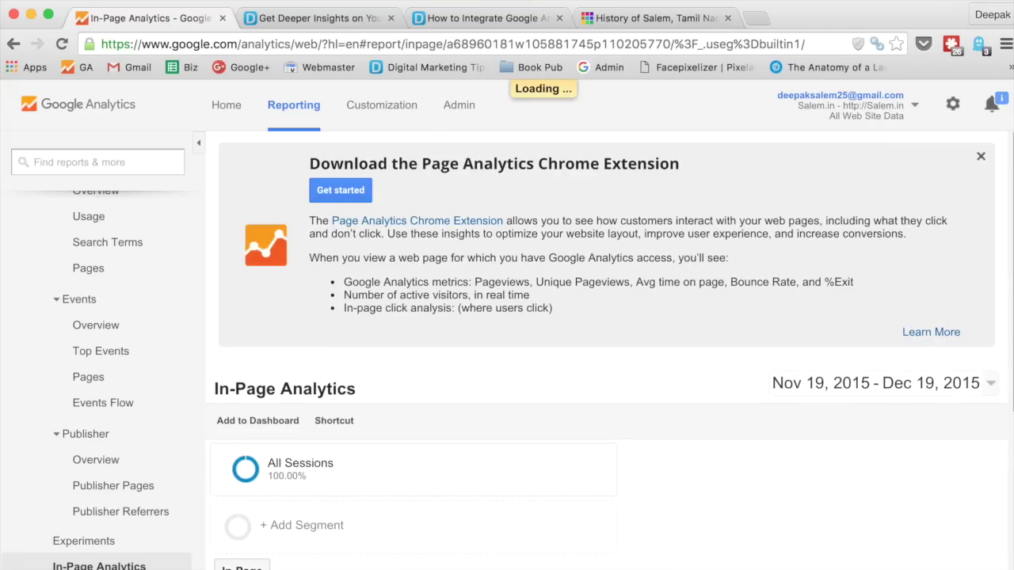
pyautogui.click(373, 203)
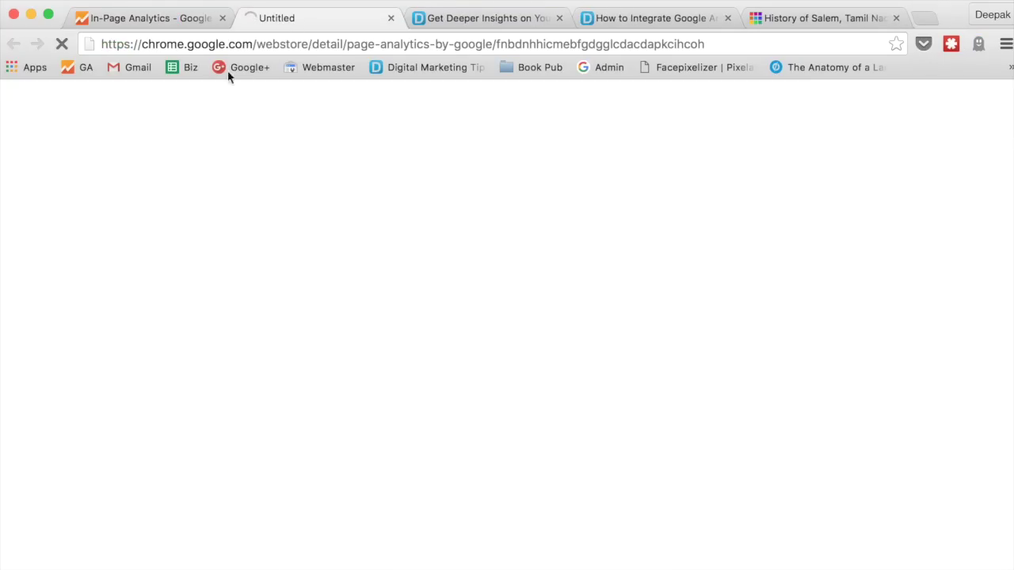
pyautogui.click(159, 23)
pyautogui.scroll(-5, 373, 281)
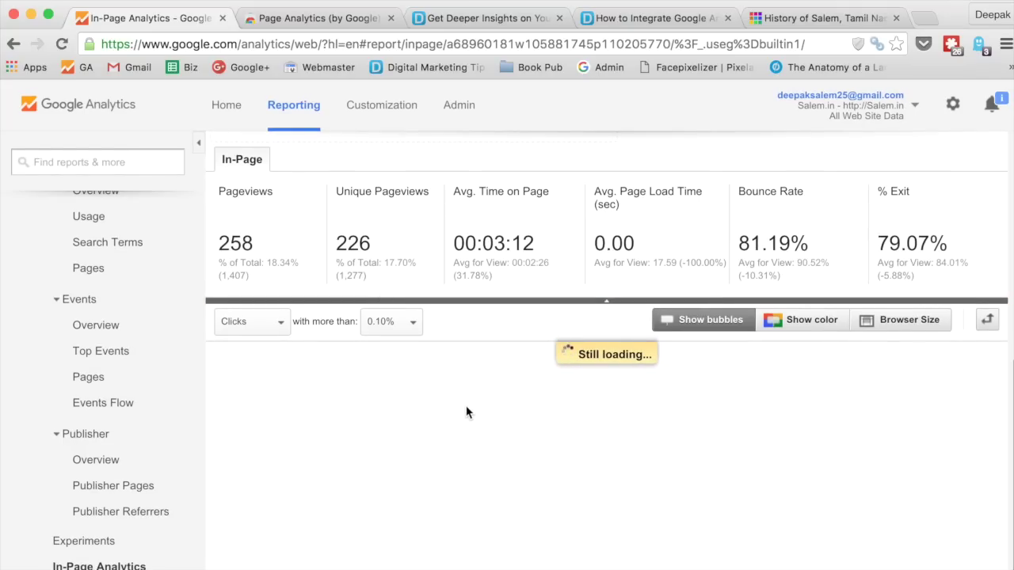
# Look at the Page Analytics extension in the Chrome Web Store, return to Google Analytics and dismiss the In-Page Analytics problem dialog
pyautogui.click(308, 25)
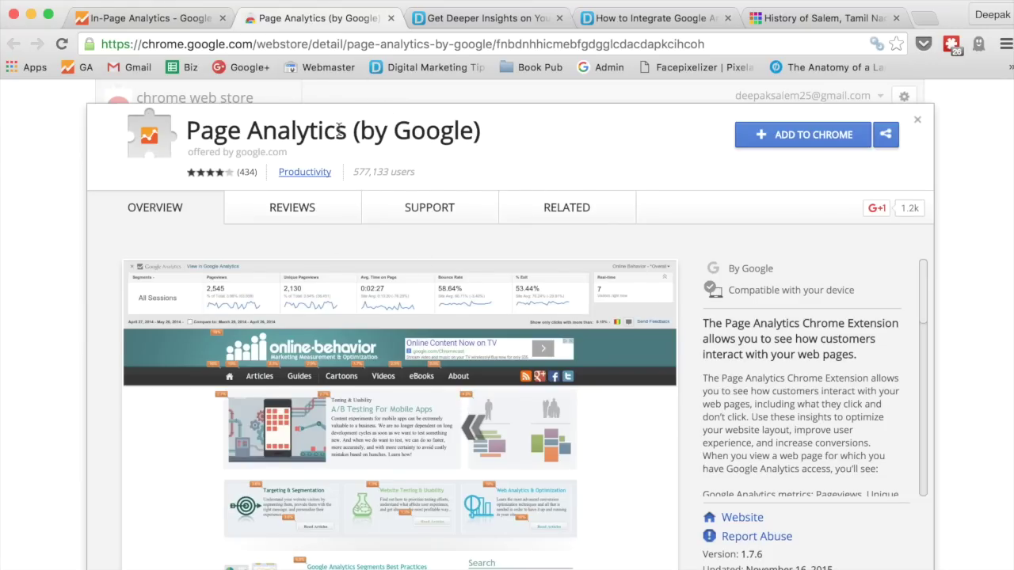
pyautogui.click(177, 24)
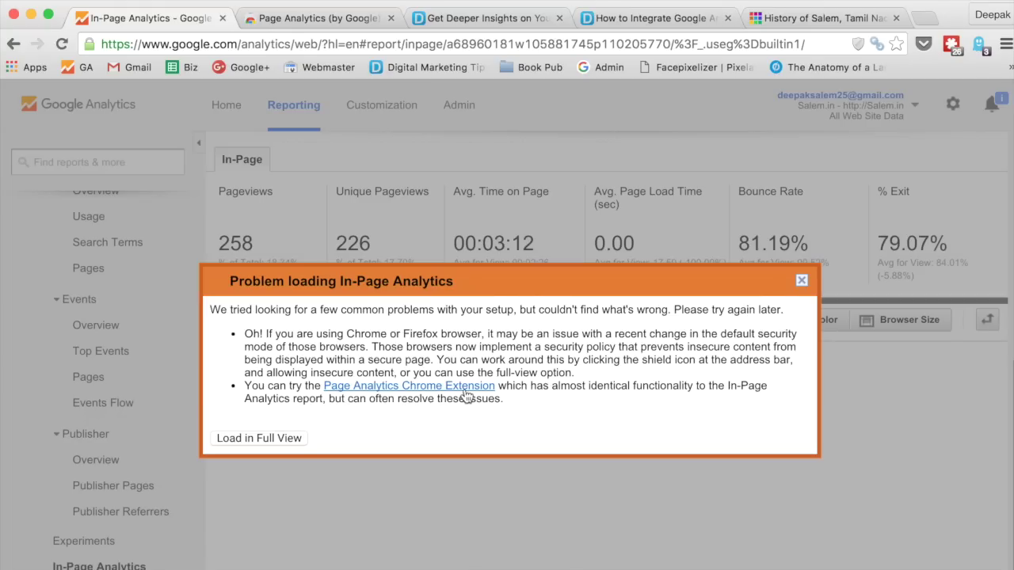
pyautogui.click(802, 281)
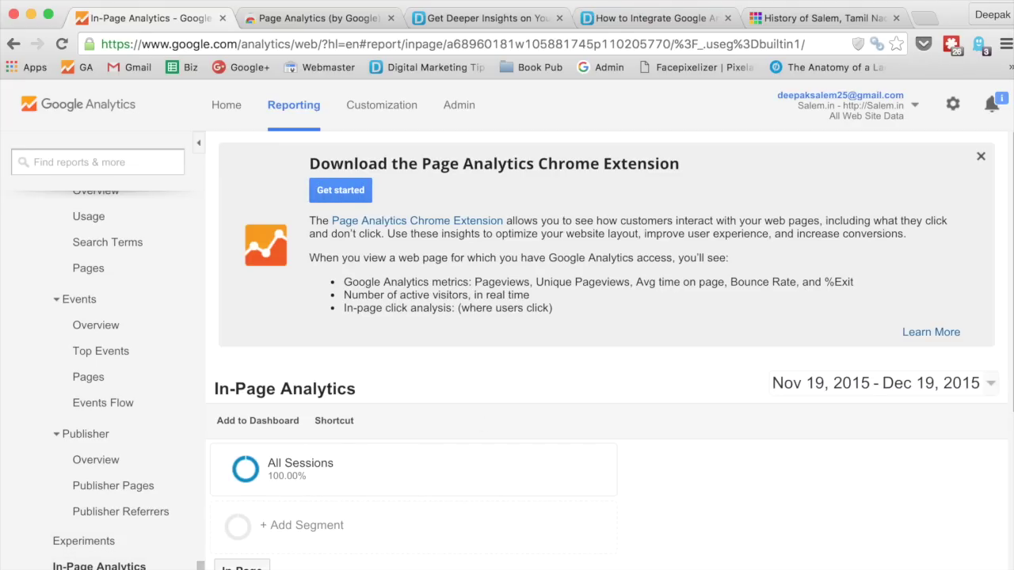
# Look over the report groups from Conversions back to Real-Time and open the Real-Time Overview report
pyautogui.scroll(-3, 147, 527)
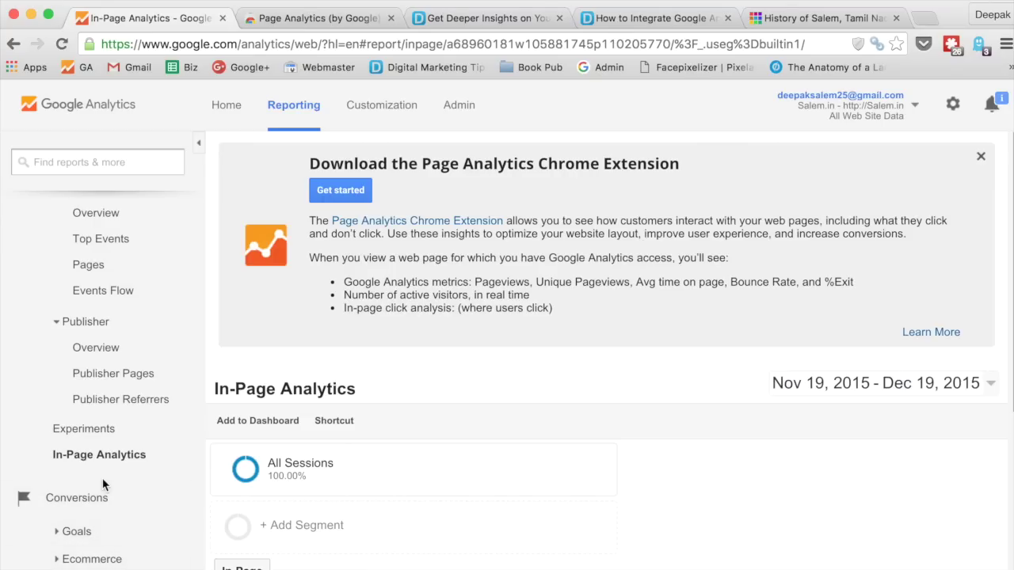
pyautogui.scroll(20, 144, 451)
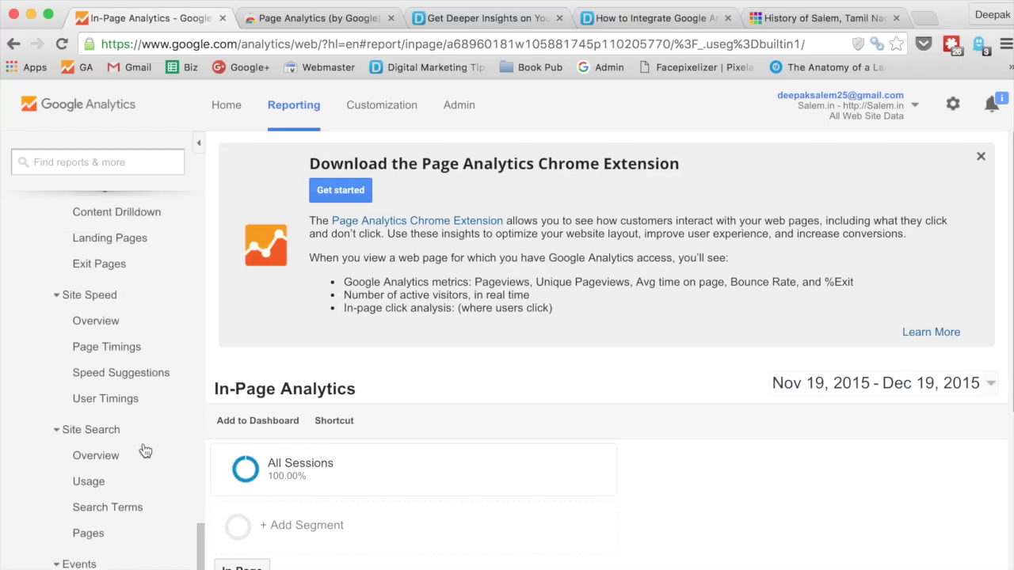
pyautogui.scroll(15, 144, 450)
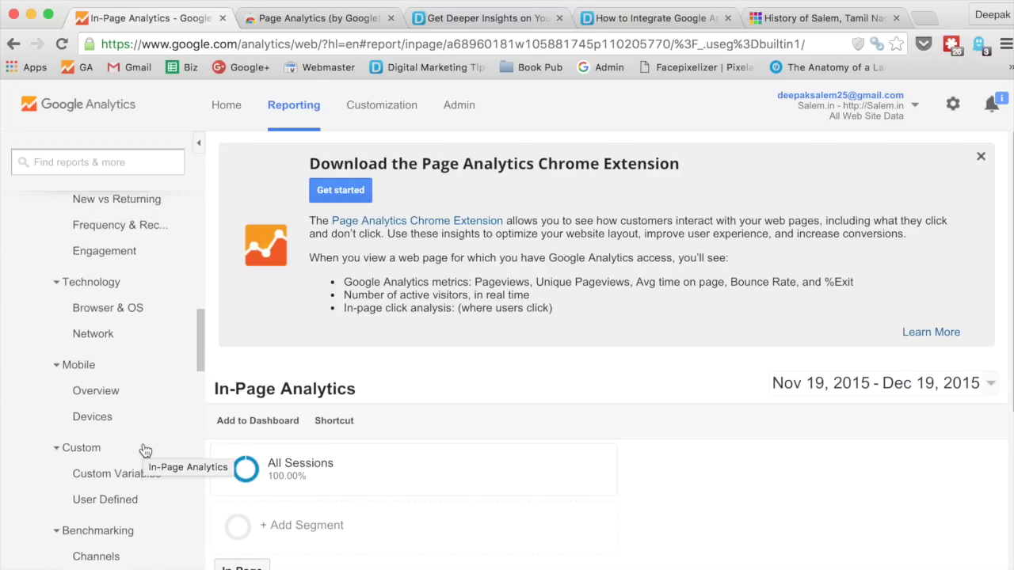
pyautogui.click(137, 392)
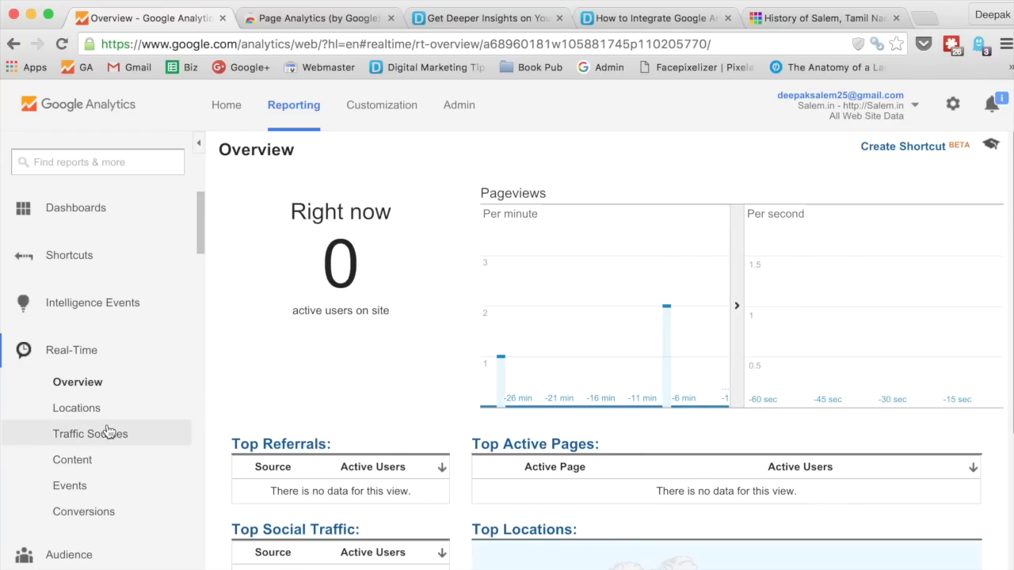
# Browse the list of reports through Behavior to the Goals and Ecommerce groups under Conversions
pyautogui.scroll(-10, 107, 430)
pyautogui.scroll(-15, 108, 430)
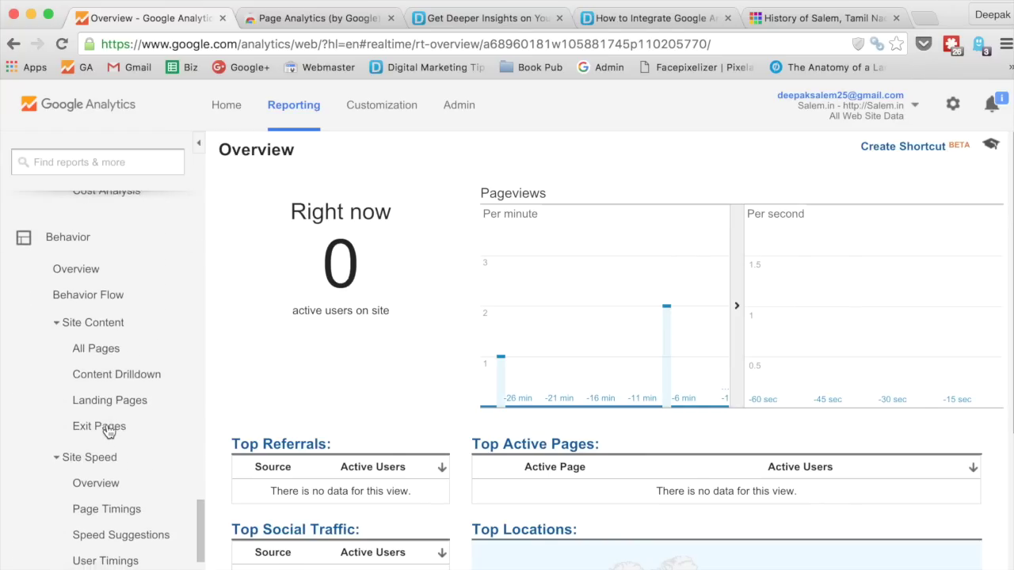
pyautogui.scroll(-5, 119, 529)
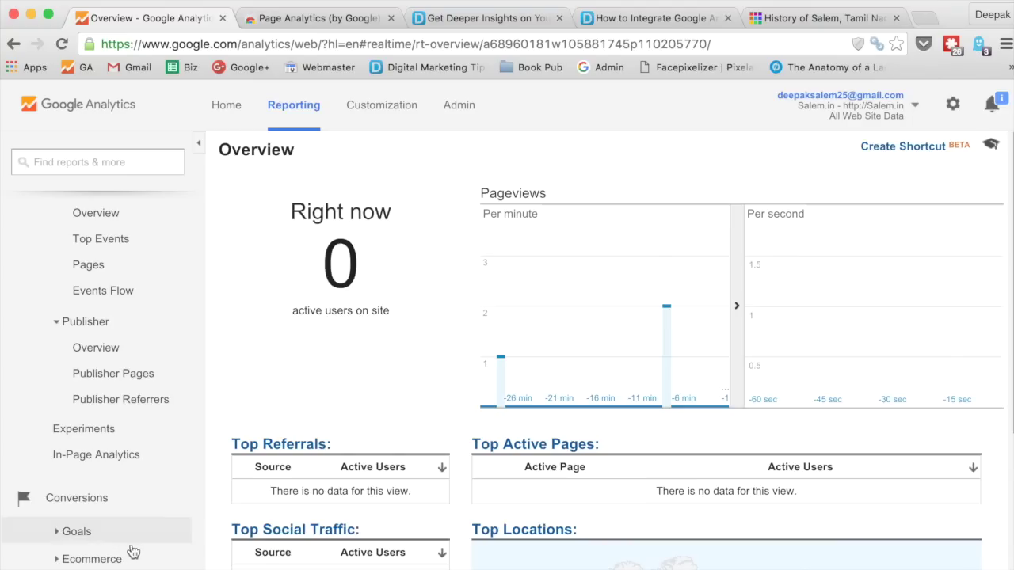